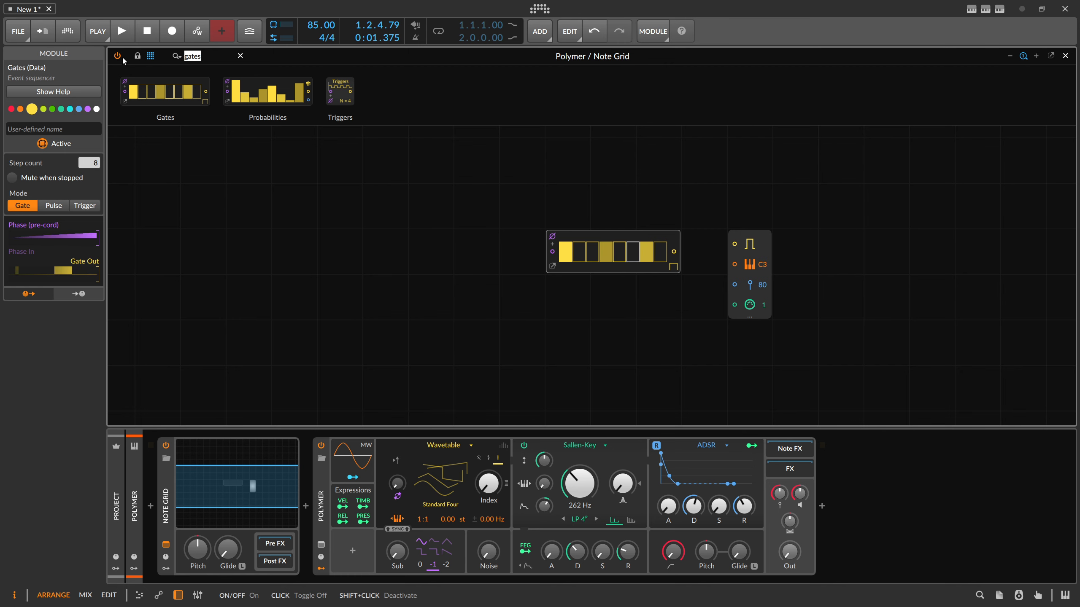
# - Search the module palette for "trans" and place a Transport module in front of the Gates module
pyautogui.write('trans')
pyautogui.moveTo(231, 94); pyautogui.dragTo(501, 200)
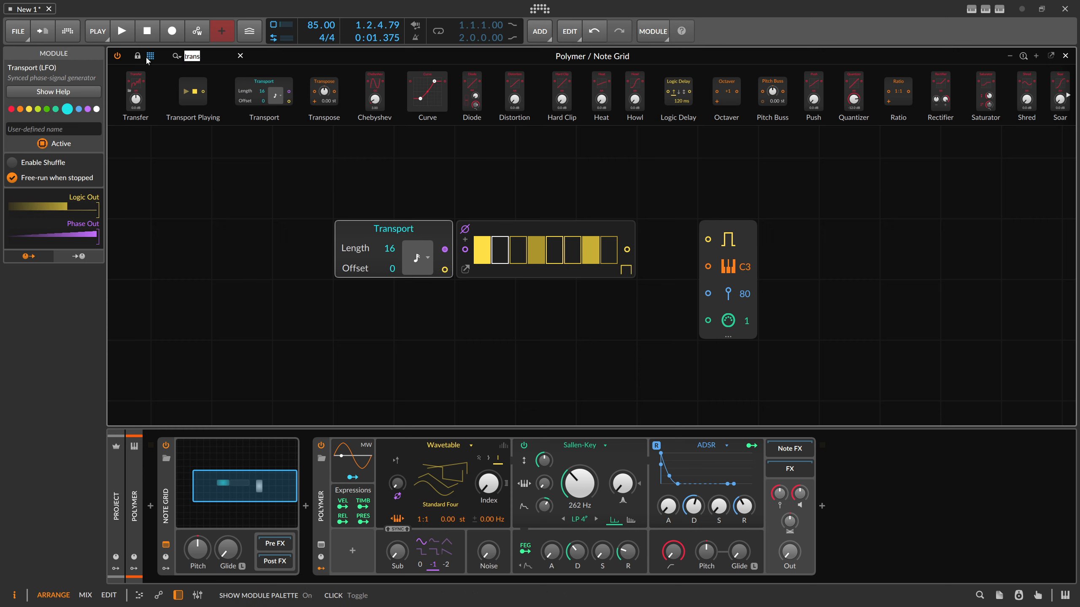
pyautogui.write('sc')
pyautogui.moveTo(293, 91); pyautogui.dragTo(394, 188)
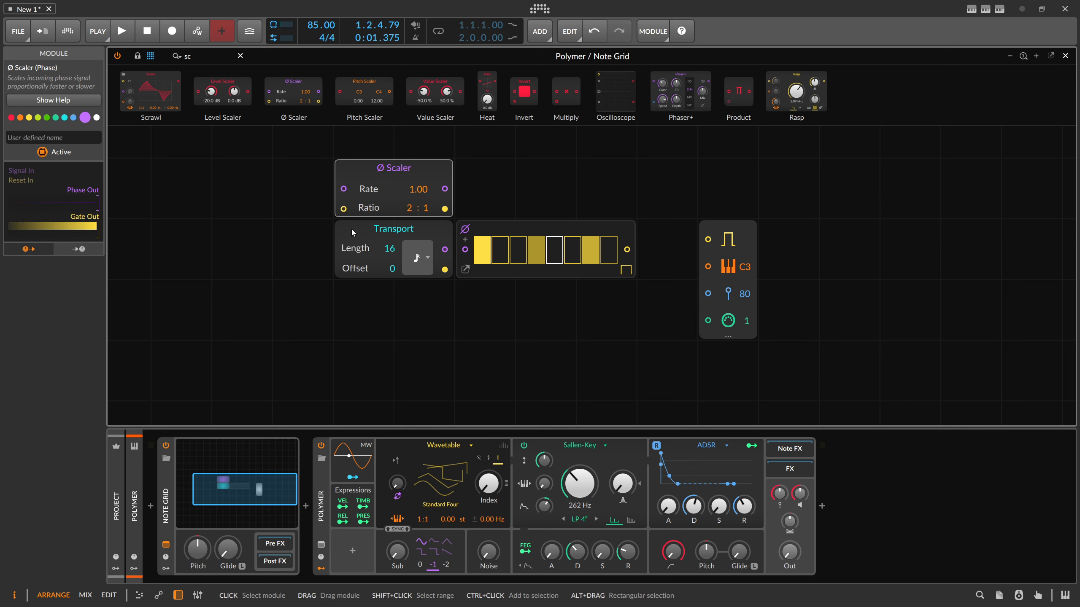
pyautogui.click(375, 232)
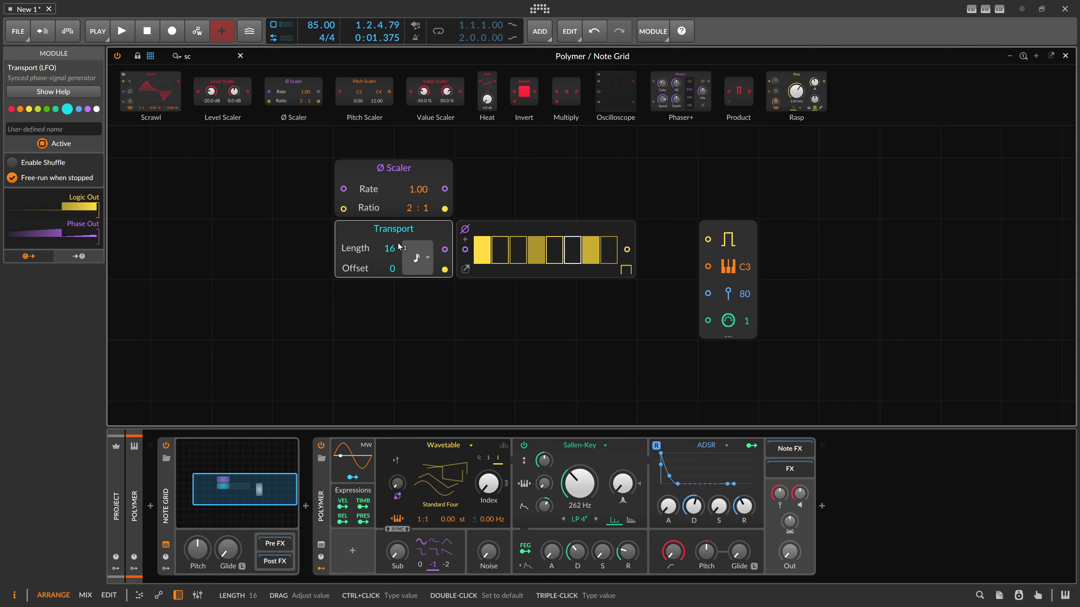
pyautogui.click(480, 166)
pyautogui.click(356, 172)
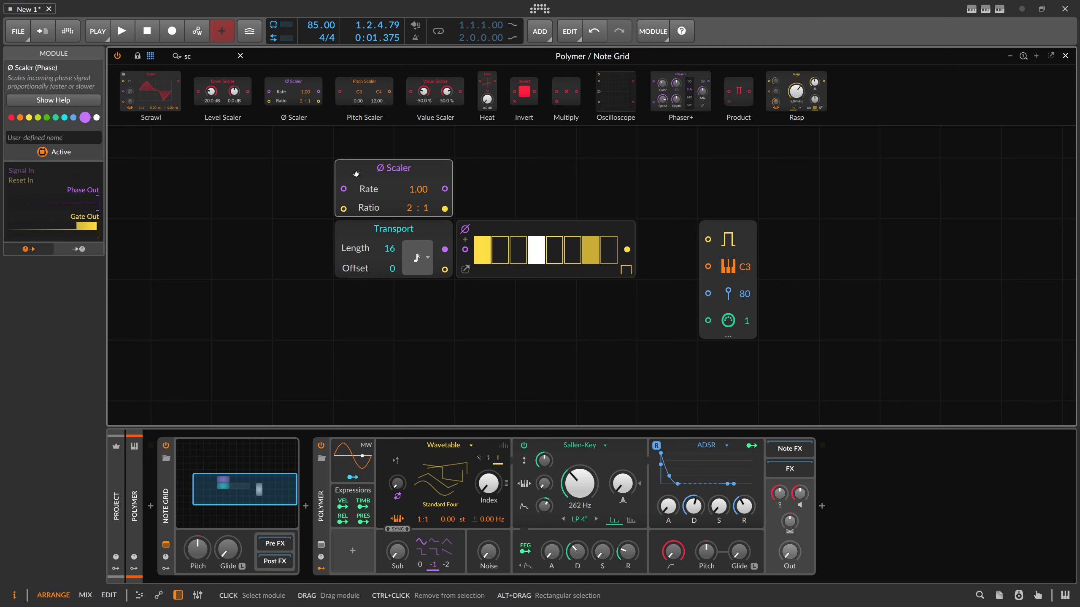
pyautogui.press('Delete')
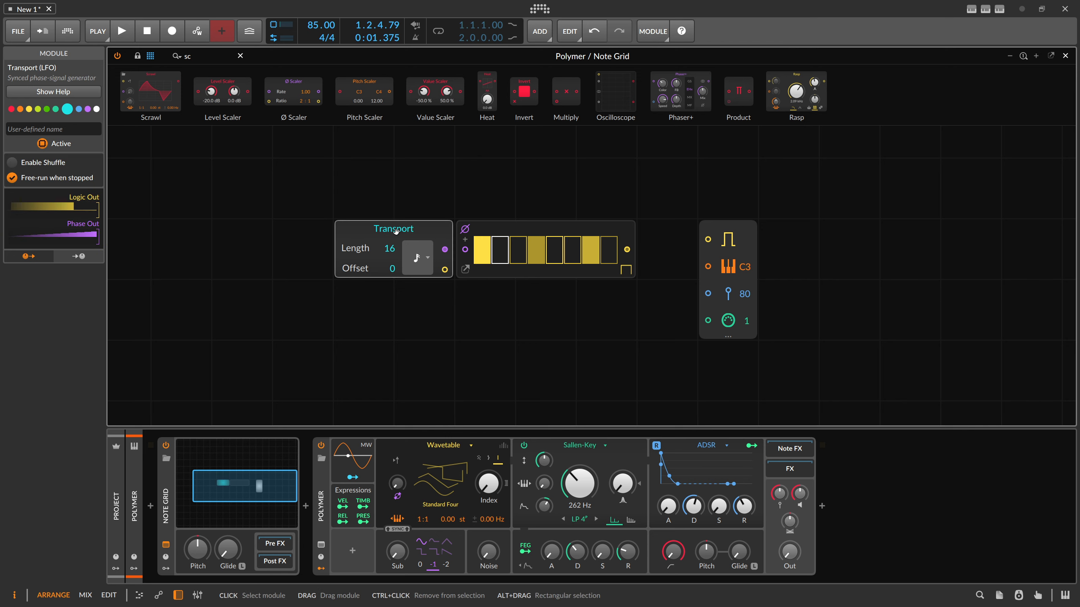
# - Turn off device phase on the Gates module and connect the Transport's phase output to the Gates phase input
pyautogui.moveTo(417, 210); pyautogui.dragTo(327, 207)
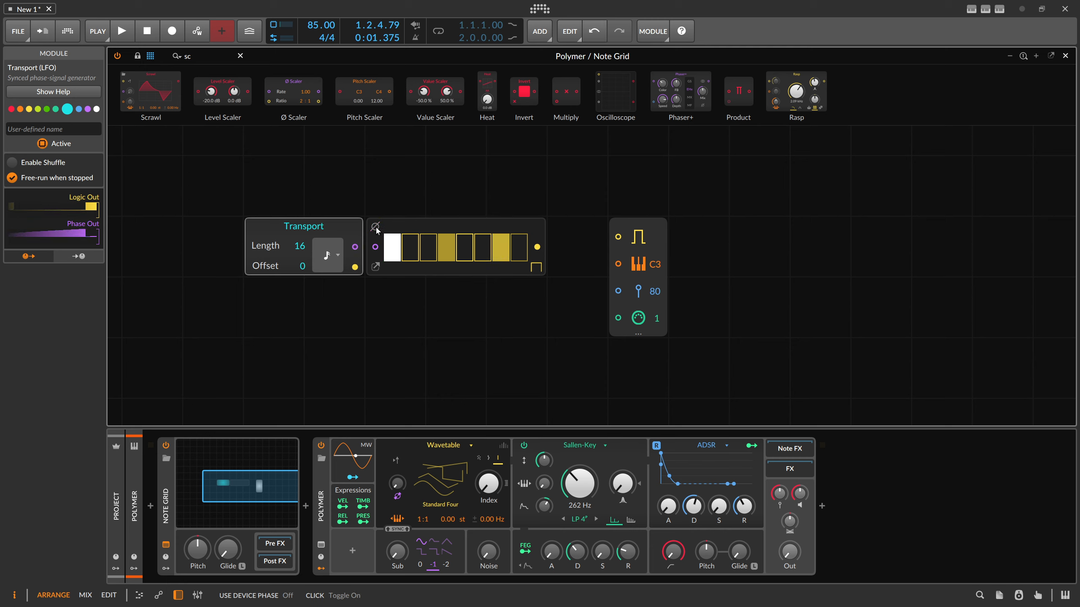
pyautogui.moveTo(356, 248); pyautogui.dragTo(375, 246)
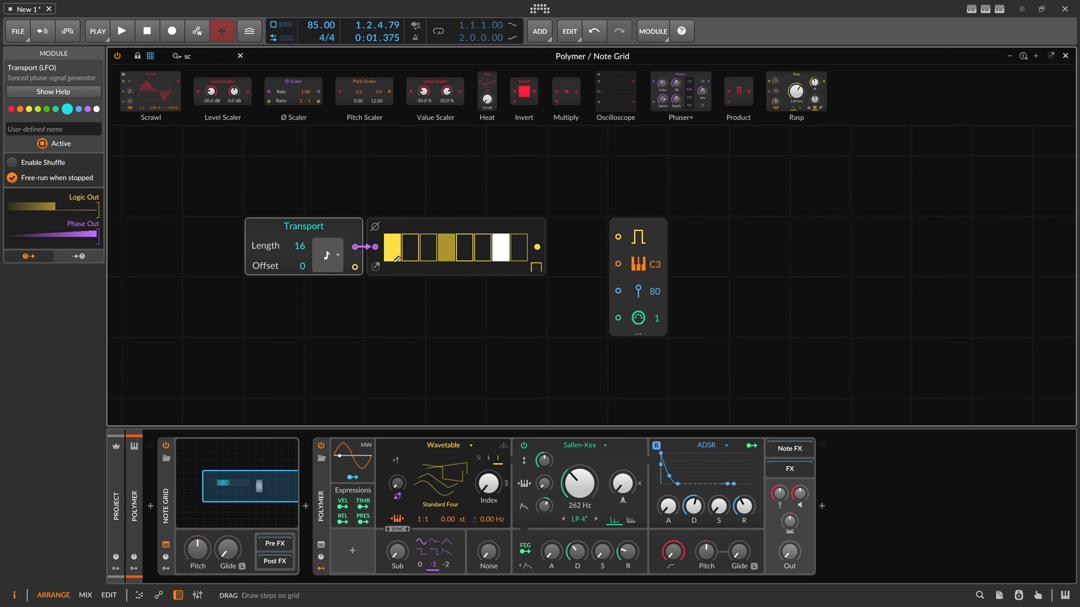
# - Set the Gates module's step count to 10 and clear every step except the first
pyautogui.click(424, 223)
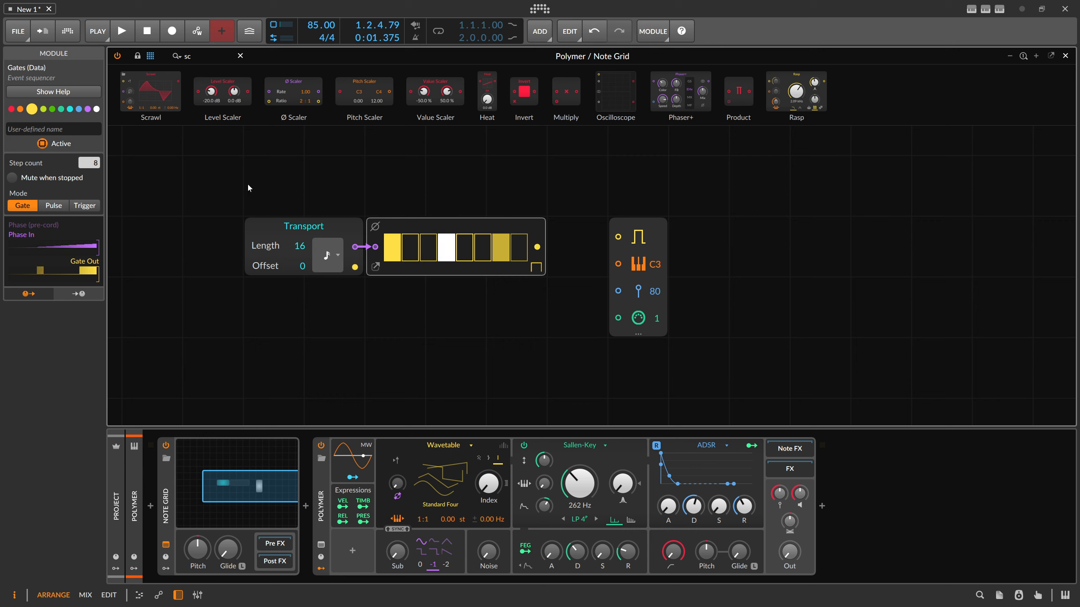
pyautogui.moveTo(95, 165)
pyautogui.mouseDown()
pyautogui.moveTo(96, 175)
pyautogui.moveTo(96, 157)
pyautogui.mouseUp()
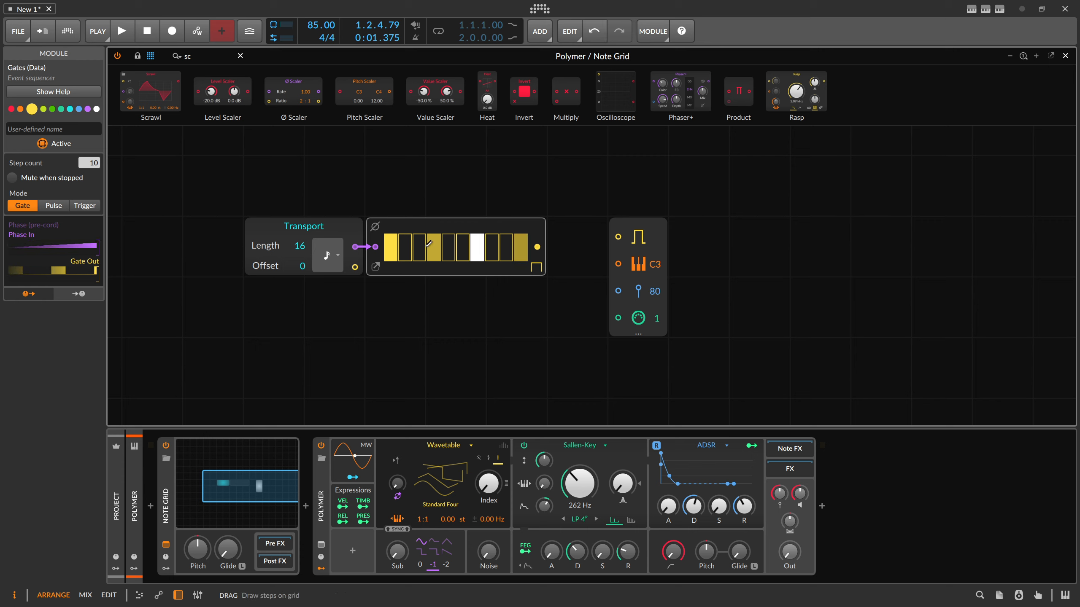
pyautogui.moveTo(433, 247); pyautogui.dragTo(522, 248)
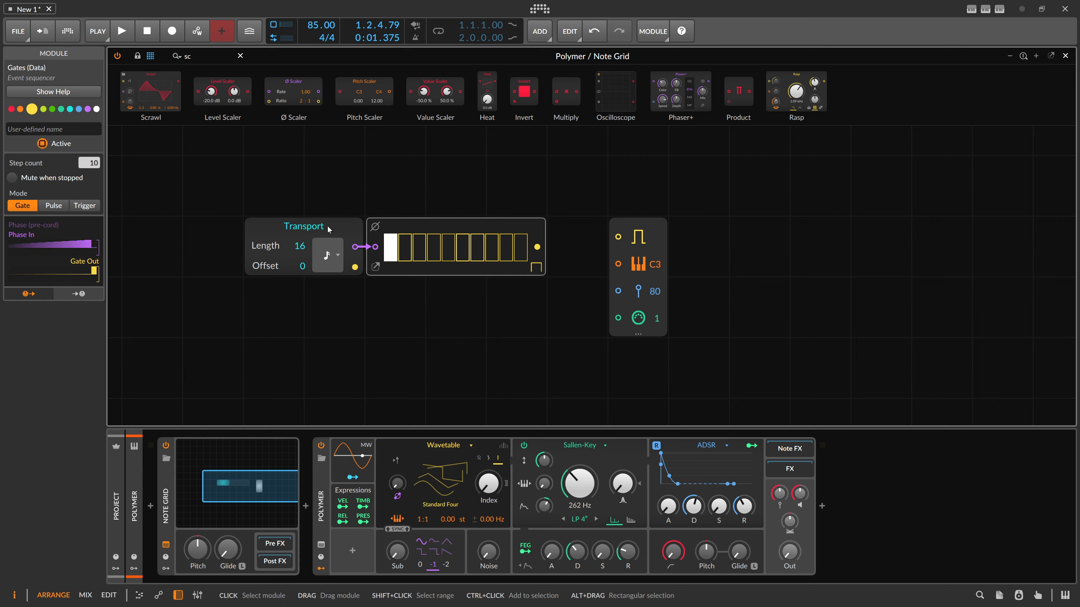
# - Set the Transport's length to 10 with a 16th timebase
pyautogui.click(309, 231)
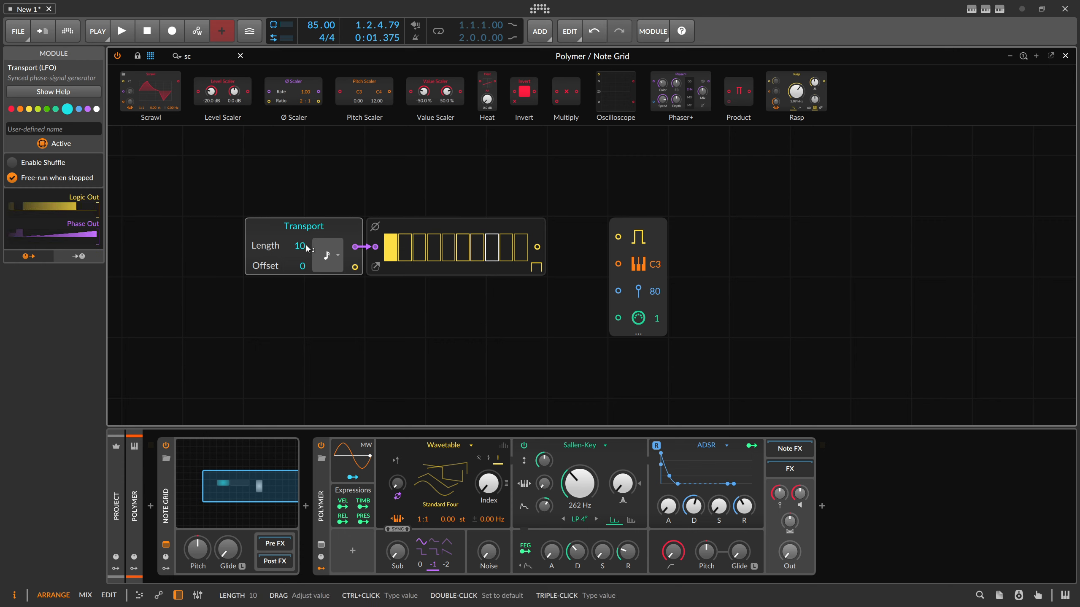
pyautogui.click(322, 249)
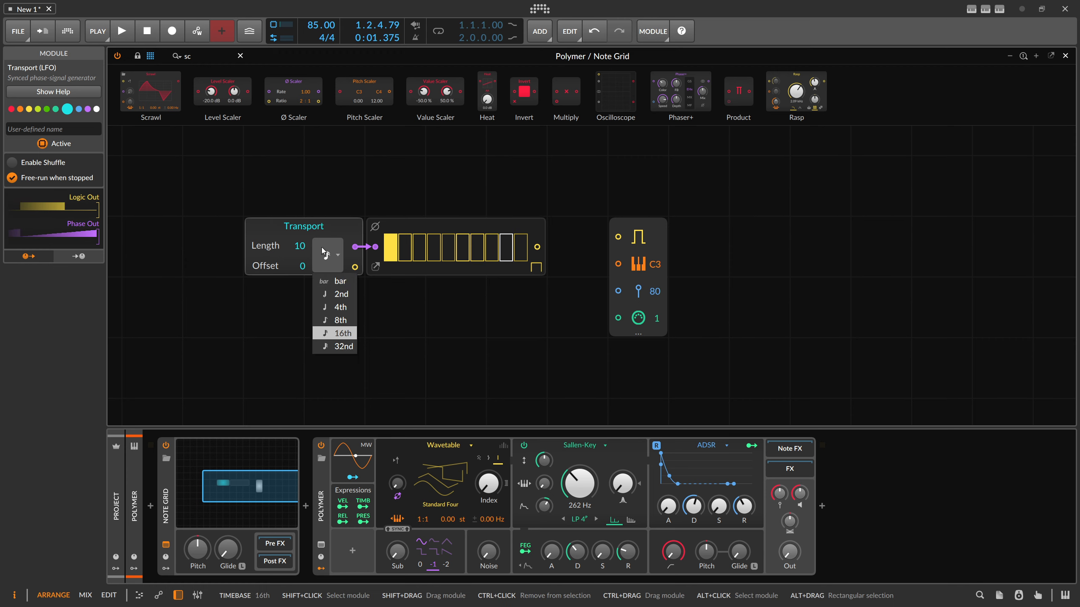
pyautogui.click(338, 334)
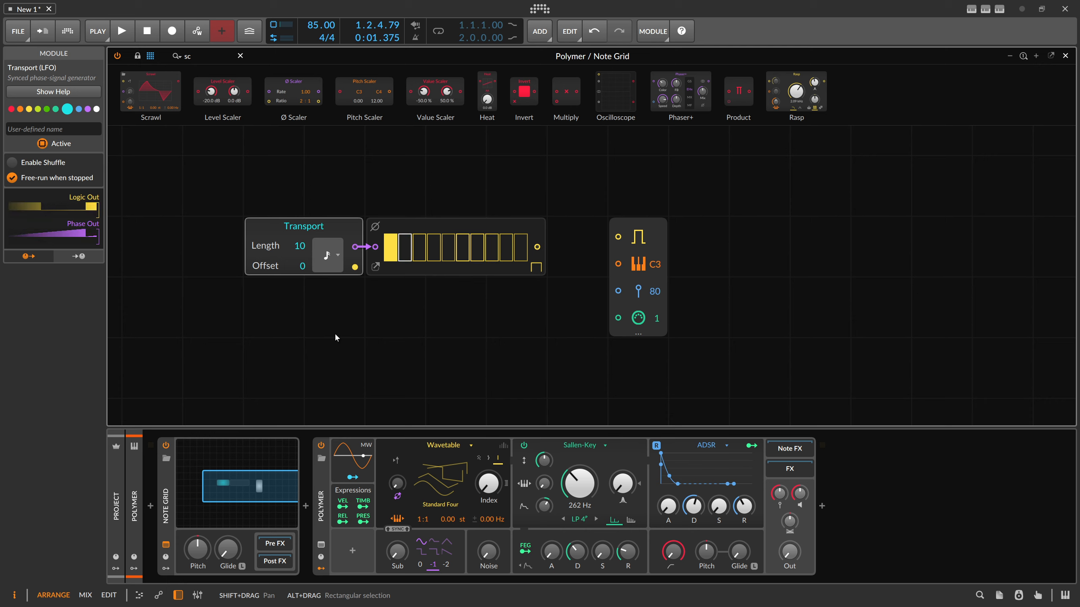
# - Connect the Gates output to the Note Out module's gate input and set its default pitch to D#1
pyautogui.click(418, 226)
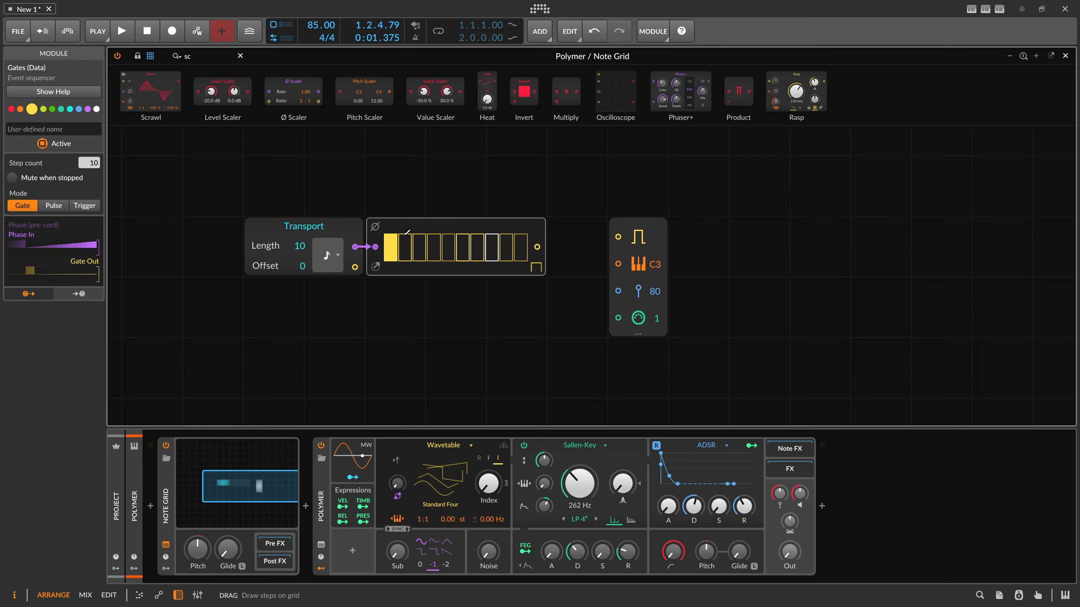
pyautogui.click(381, 235)
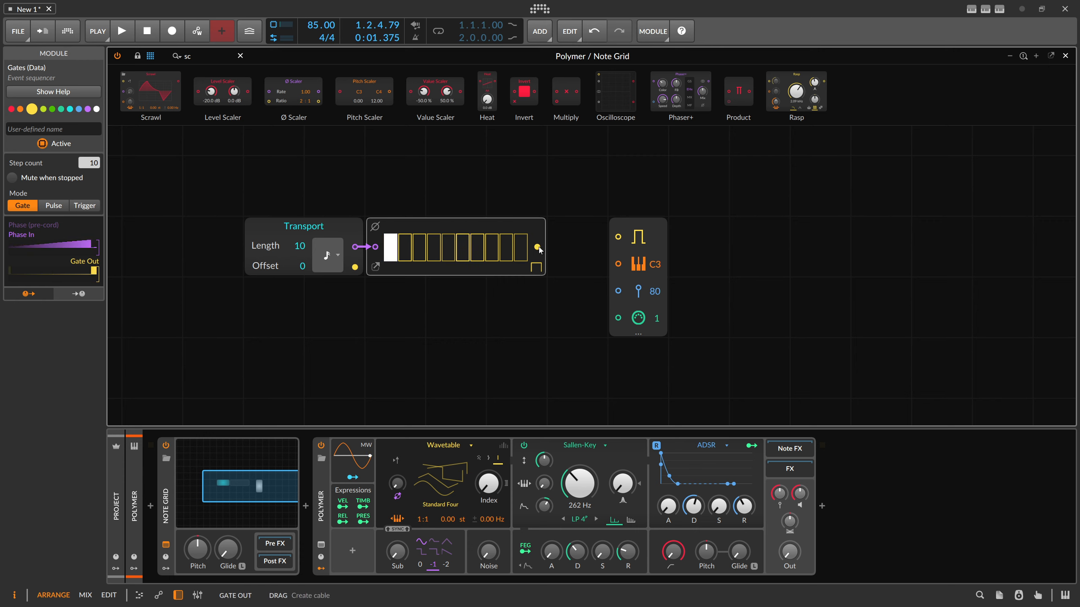
pyautogui.moveTo(537, 247); pyautogui.dragTo(618, 237)
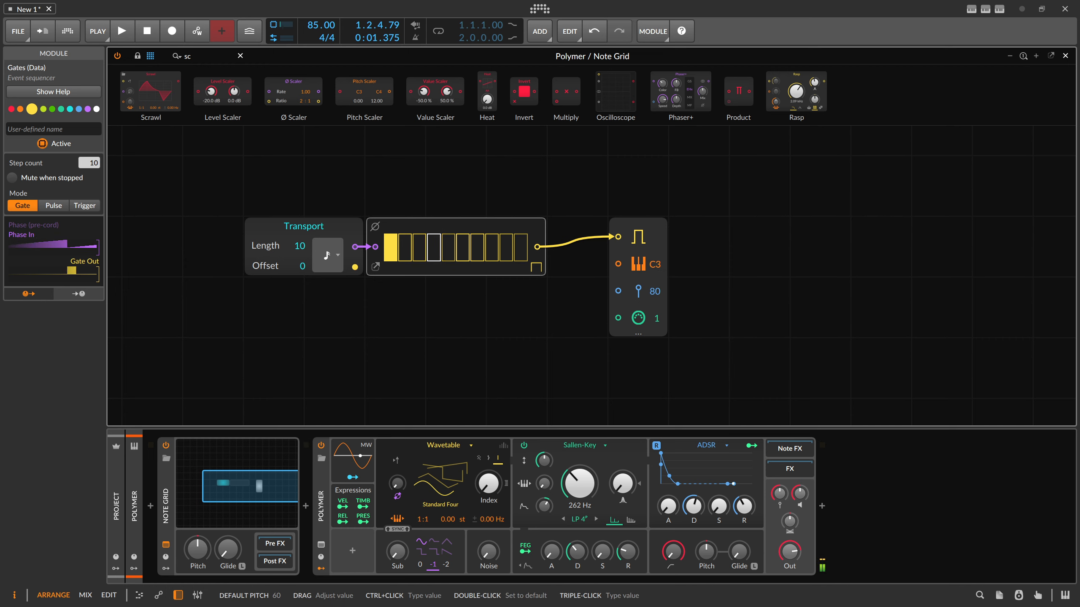
pyautogui.moveTo(654, 264)
pyautogui.mouseDown()
pyautogui.moveTo(655, 289)
pyautogui.moveTo(643, 273)
pyautogui.mouseUp()
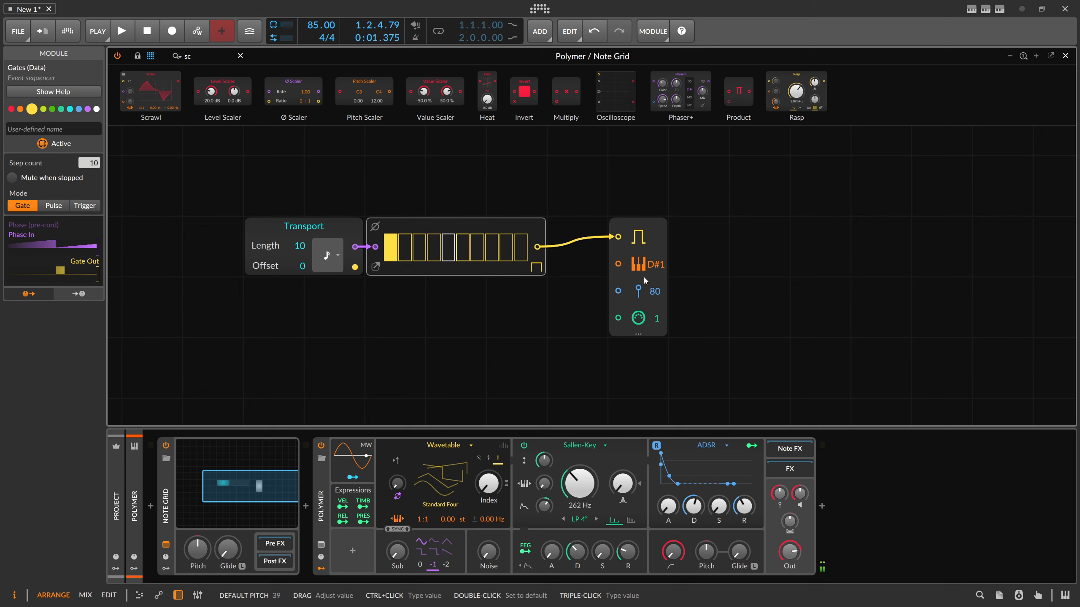
# - Move Note Out directly beside the Gates module and duplicate the whole Transport, Gates and Note Out chain
pyautogui.click(722, 229)
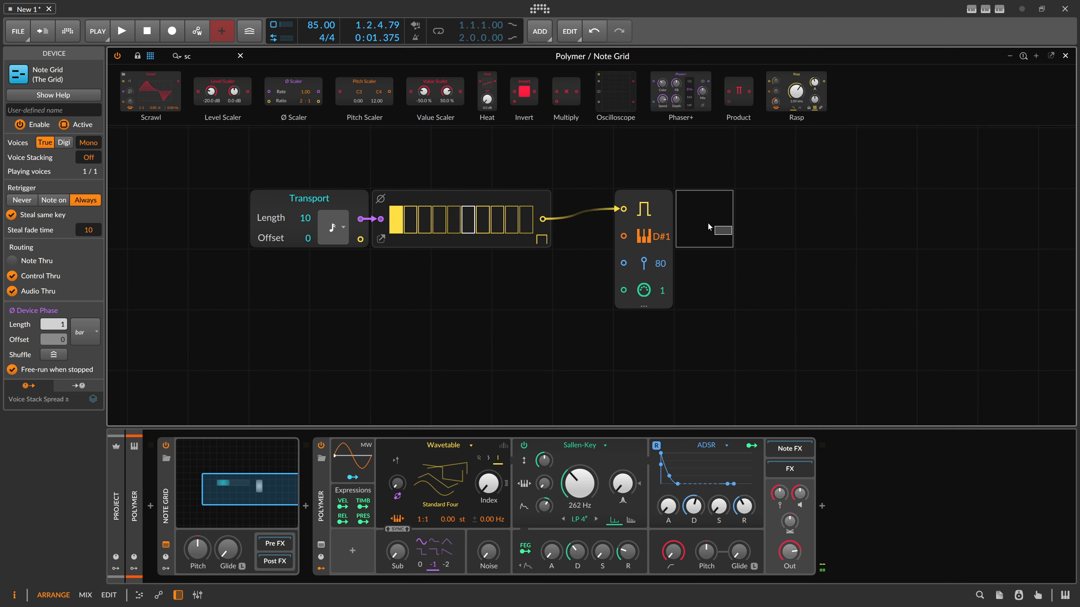
pyautogui.moveTo(652, 234); pyautogui.dragTo(590, 233)
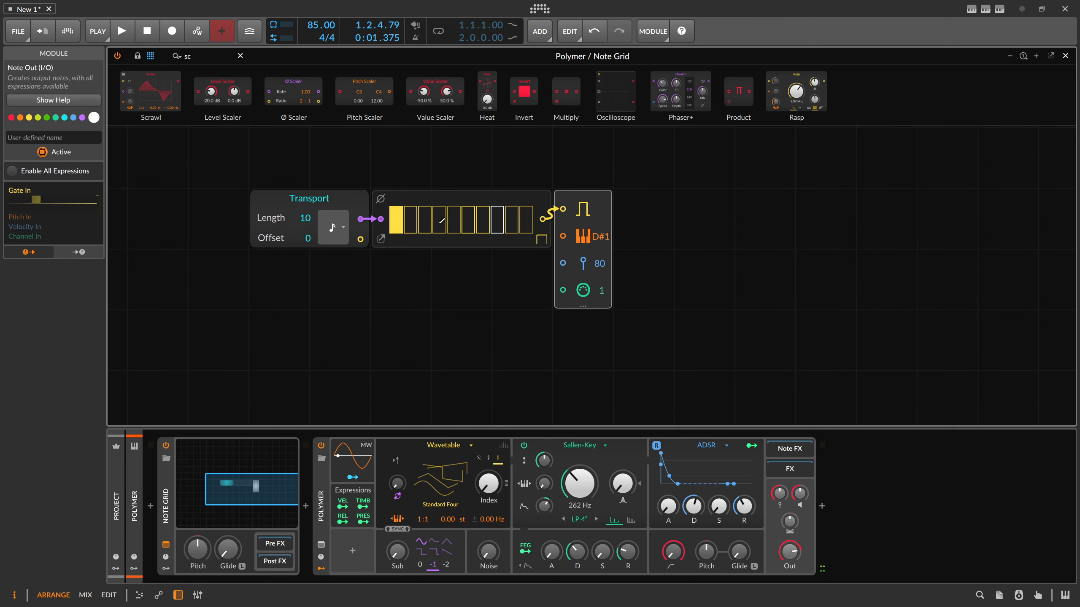
pyautogui.moveTo(601, 326); pyautogui.dragTo(298, 174)
pyautogui.hotkey('ctrl', 'd')
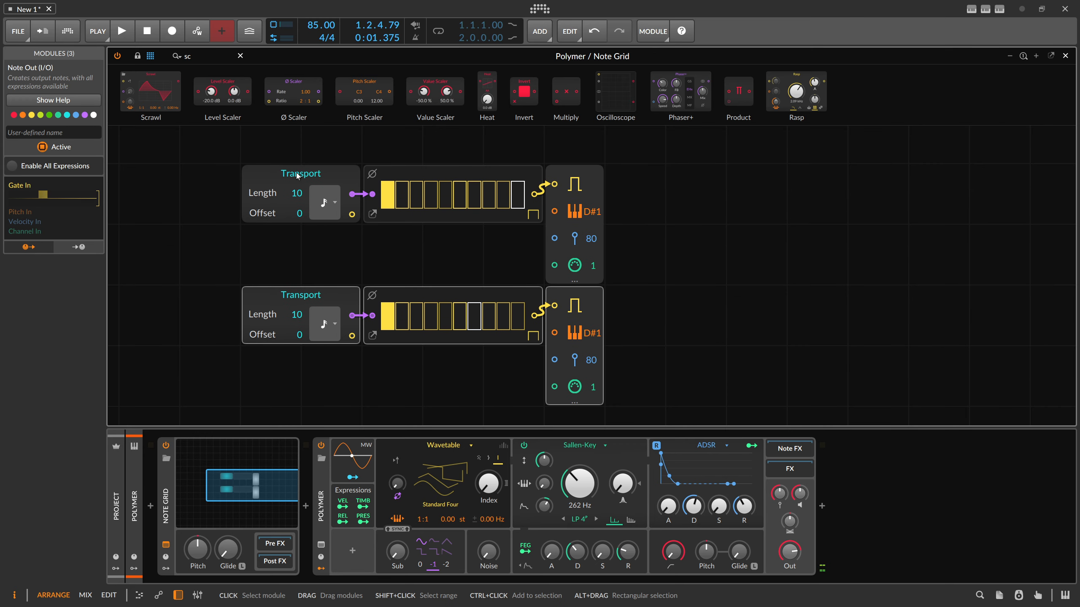
# - Set the duplicated chain's default pitch to A#1, its Transport length to 12 and its Gates step count to 12
pyautogui.moveTo(589, 333); pyautogui.dragTo(589, 315)
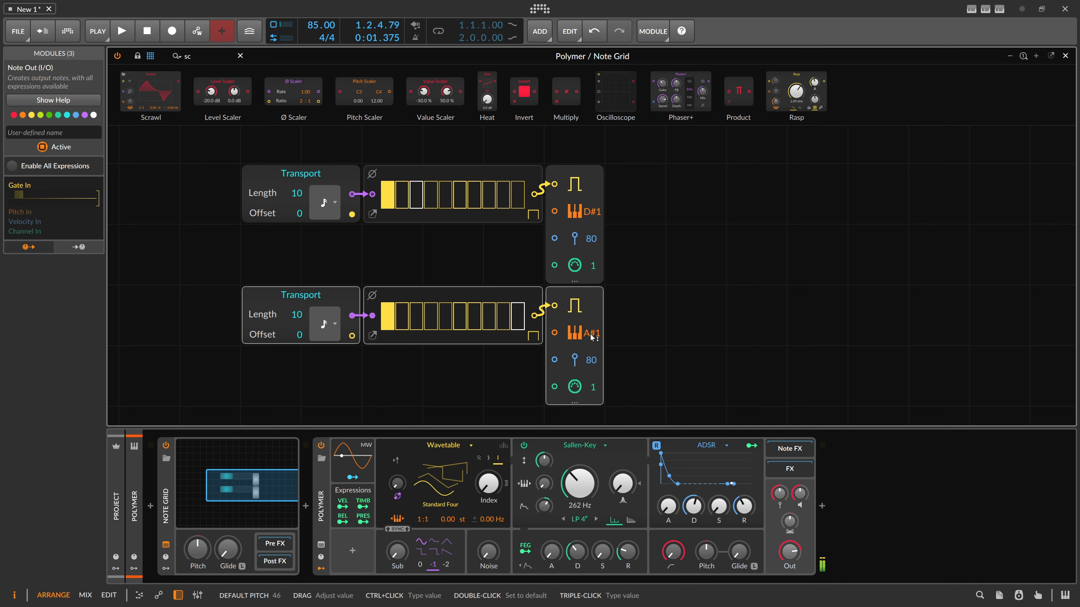
pyautogui.moveTo(327, 313); pyautogui.dragTo(295, 314)
pyautogui.click(414, 294)
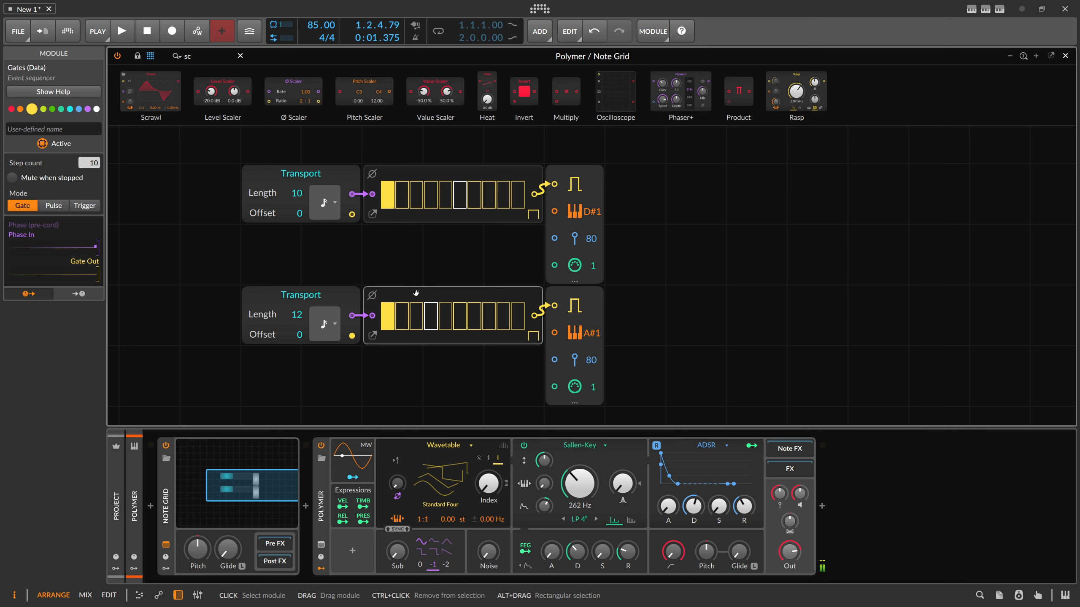
pyautogui.moveTo(88, 163); pyautogui.dragTo(89, 155)
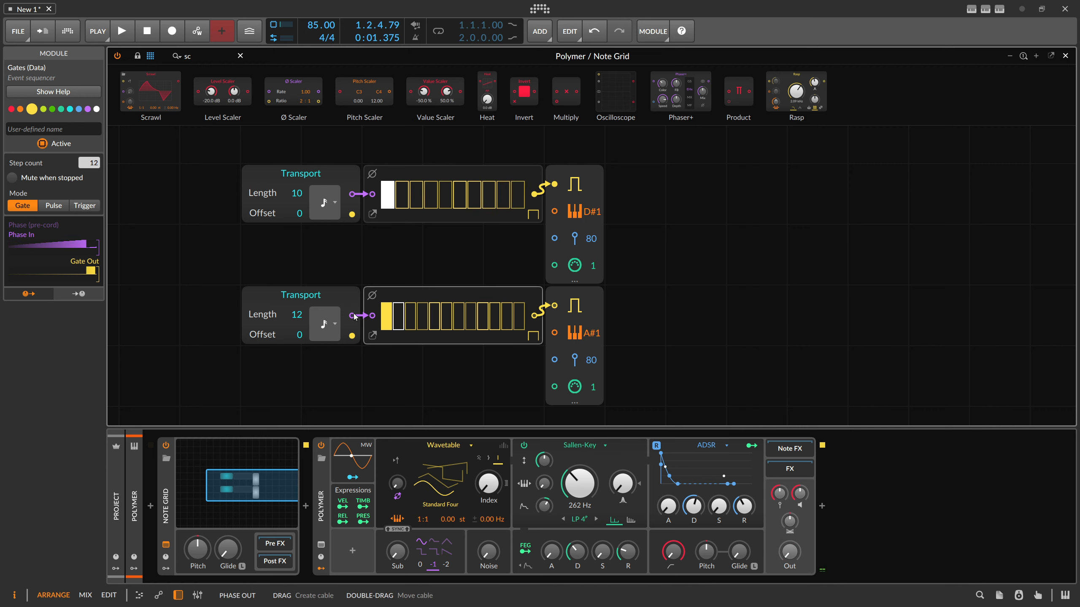
# - Add an Oscilloscope beside the chains and feed its two signal inputs from the phase outputs of the two Transports
pyautogui.click(334, 292)
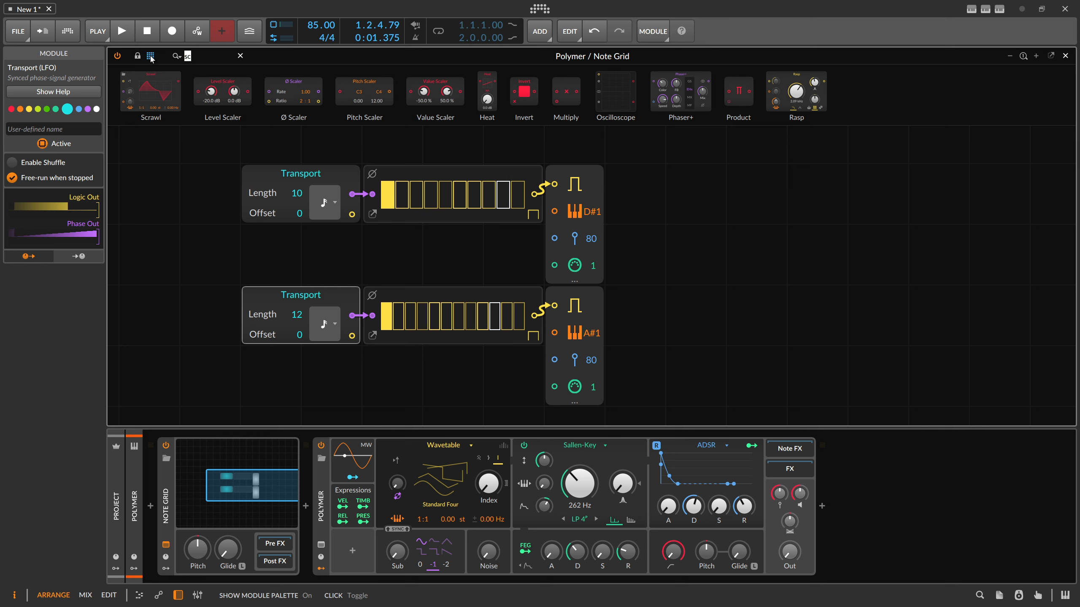
pyautogui.write('osc')
pyautogui.press('Return')
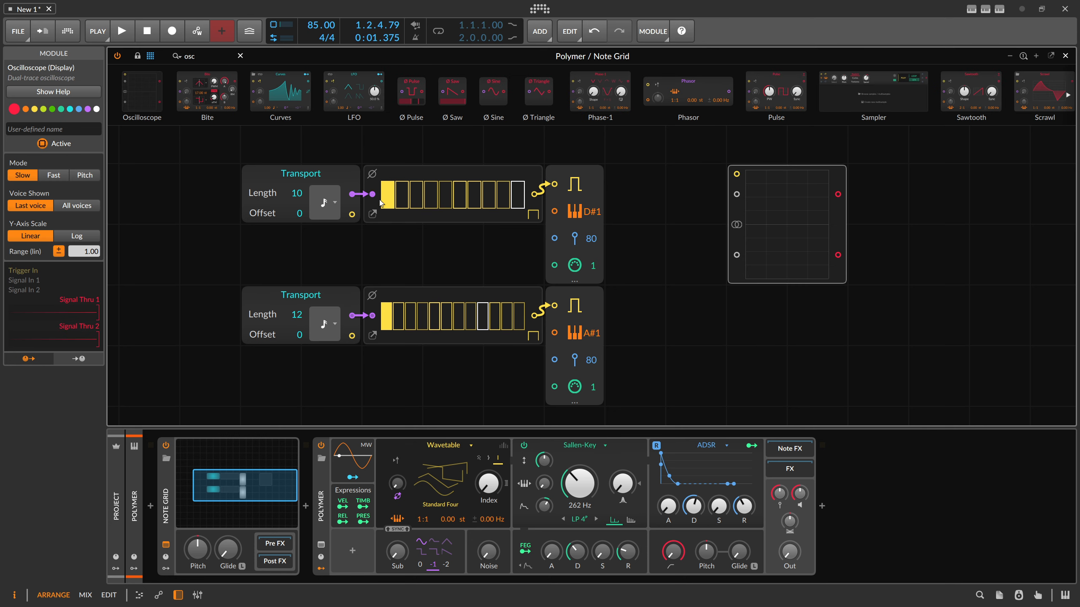
pyautogui.moveTo(352, 194); pyautogui.dragTo(737, 194)
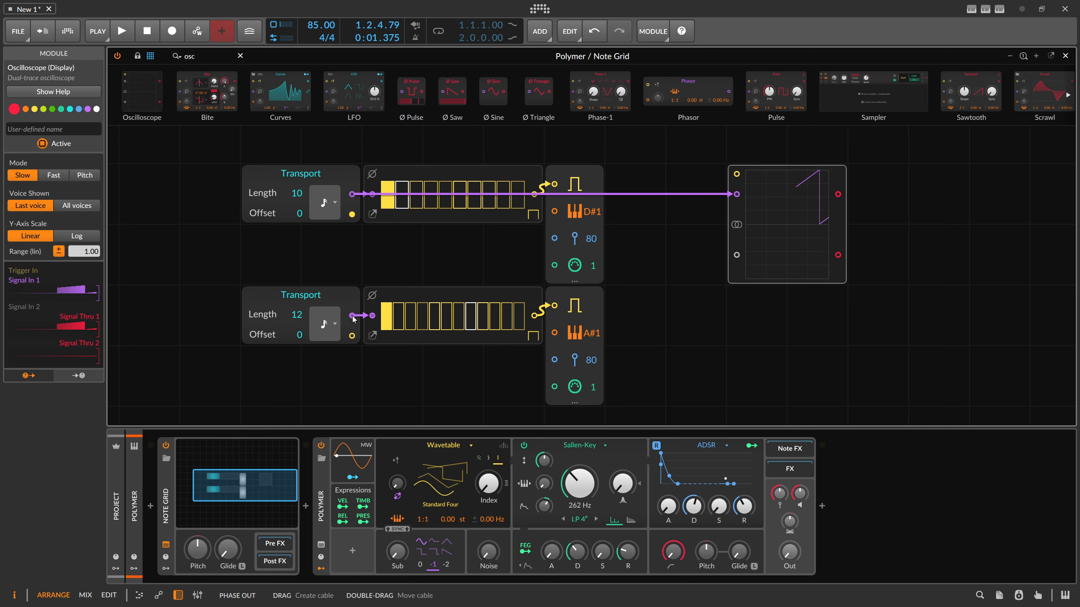
pyautogui.moveTo(353, 319)
pyautogui.mouseDown()
pyautogui.moveTo(720, 230)
pyautogui.moveTo(736, 254)
pyautogui.mouseUp()
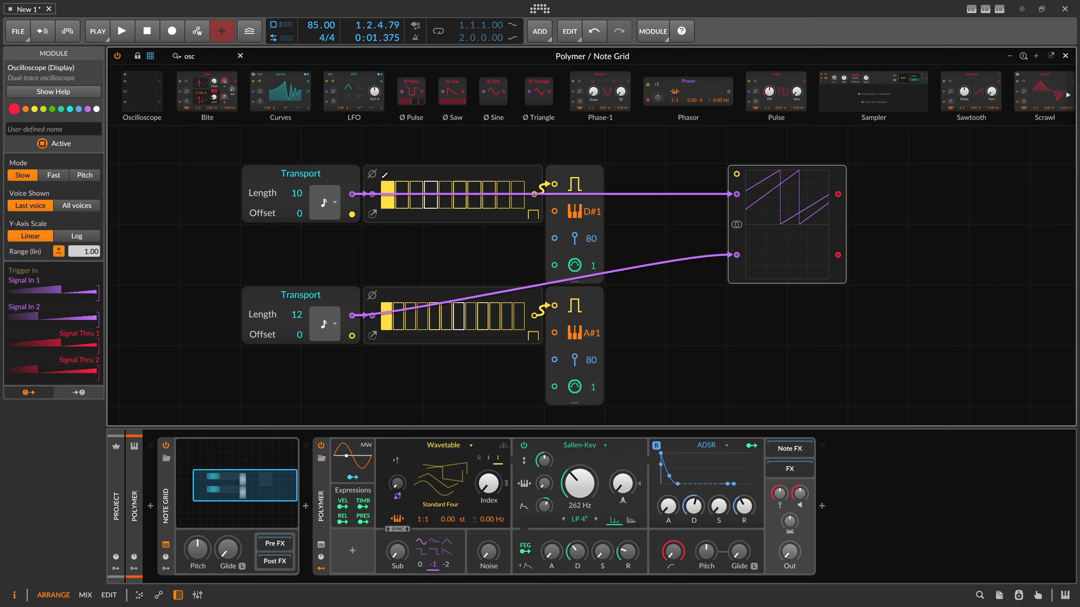
# - Duplicate the length-10 Transport twice, patching each copy's phase output into the Oscilloscope's second signal input to compare phases
pyautogui.click(301, 174)
pyautogui.click(305, 154)
pyautogui.click(300, 178)
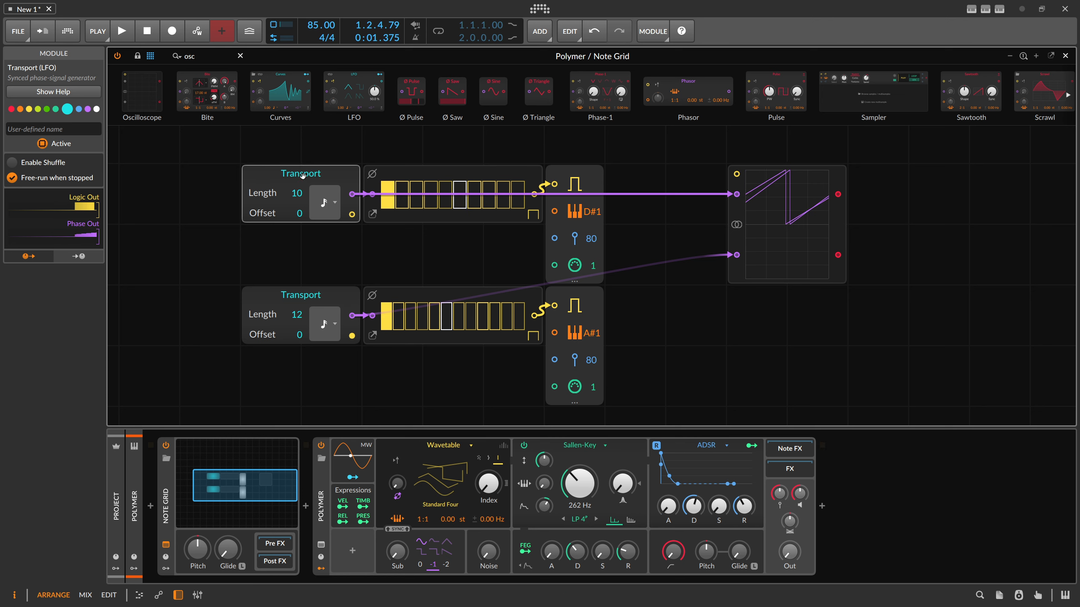
pyautogui.hotkey('ctrl', 'd')
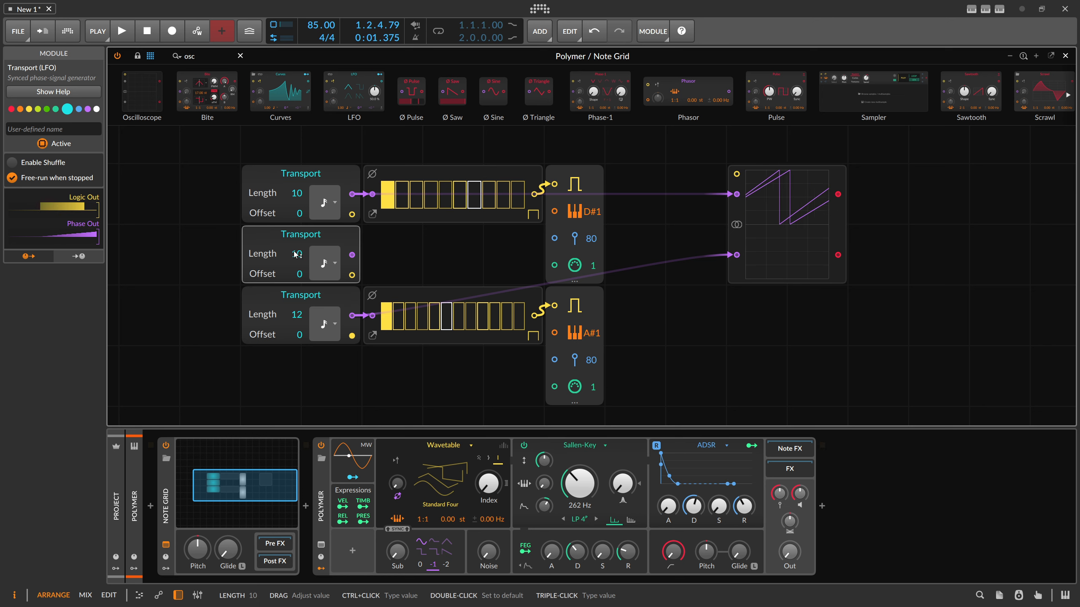
pyautogui.moveTo(352, 255); pyautogui.dragTo(734, 255)
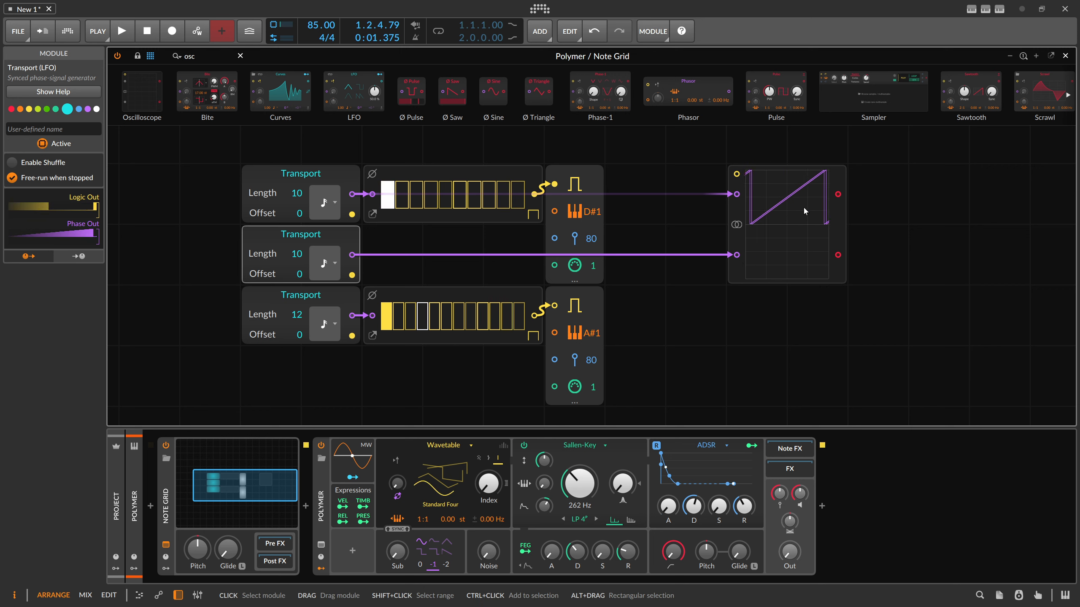
pyautogui.hotkey('ctrl', 'd')
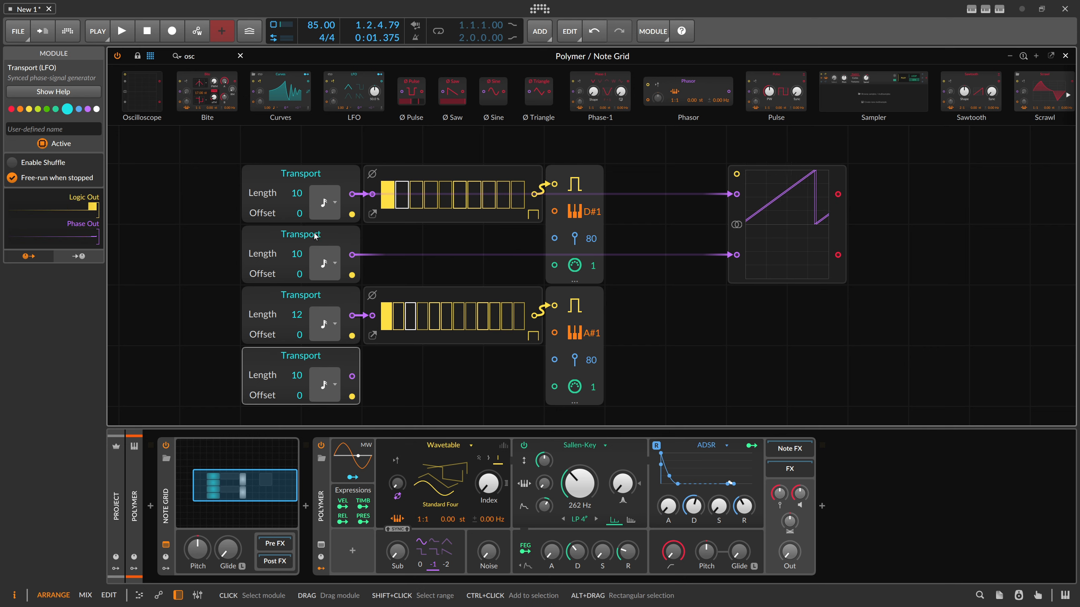
pyautogui.moveTo(352, 376); pyautogui.dragTo(736, 255)
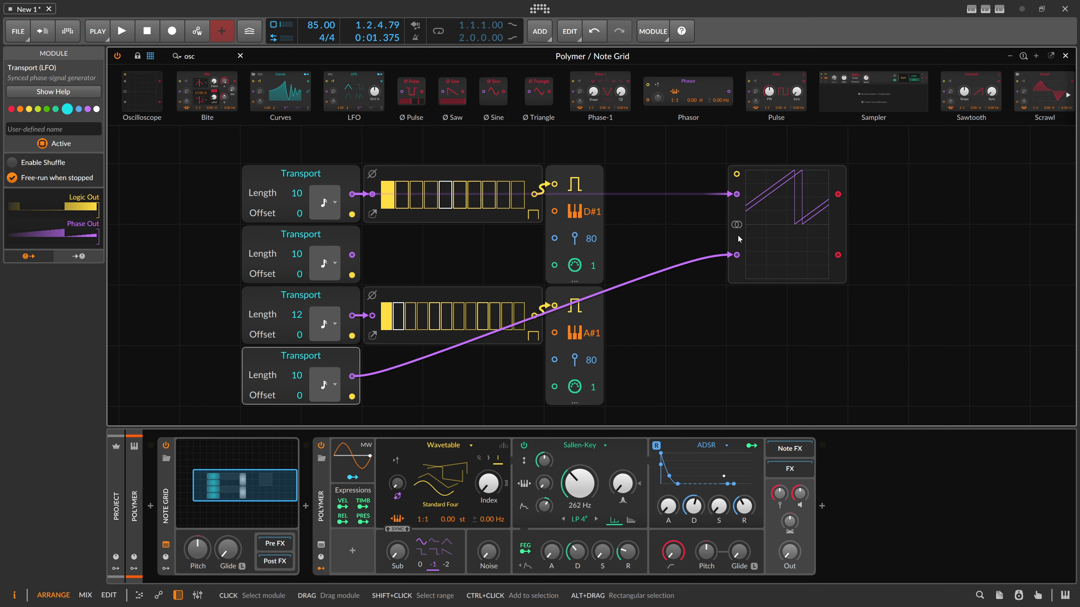
# - Delete the two unused Transport copies, leaving only the Transports that drive the Gates modules
pyautogui.moveTo(426, 385); pyautogui.dragTo(313, 354)
pyautogui.press('Delete')
pyautogui.click(278, 235)
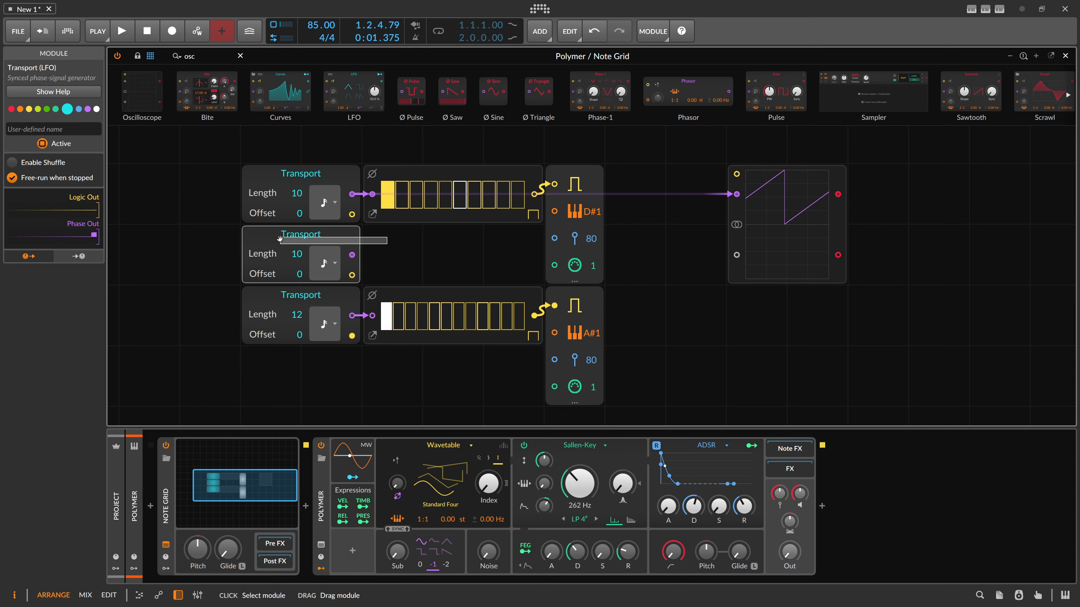
pyautogui.press('Delete')
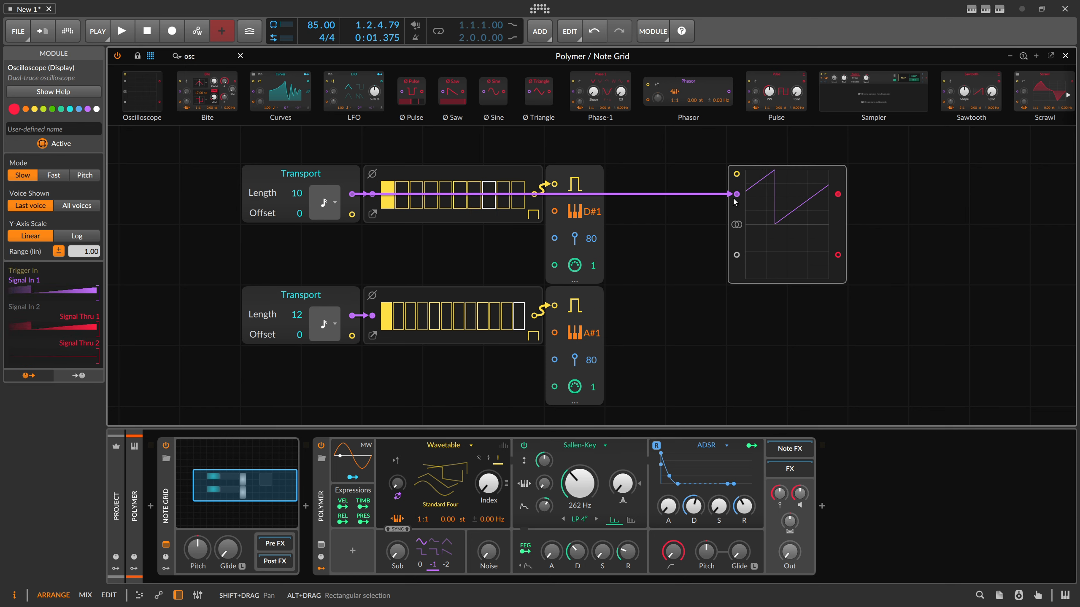
# - Disconnect the cable from the Oscilloscope's first input and move the length-10 Transport away from its Gates module to leave a gap
pyautogui.moveTo(737, 194); pyautogui.dragTo(616, 174)
pyautogui.moveTo(313, 176); pyautogui.dragTo(252, 176)
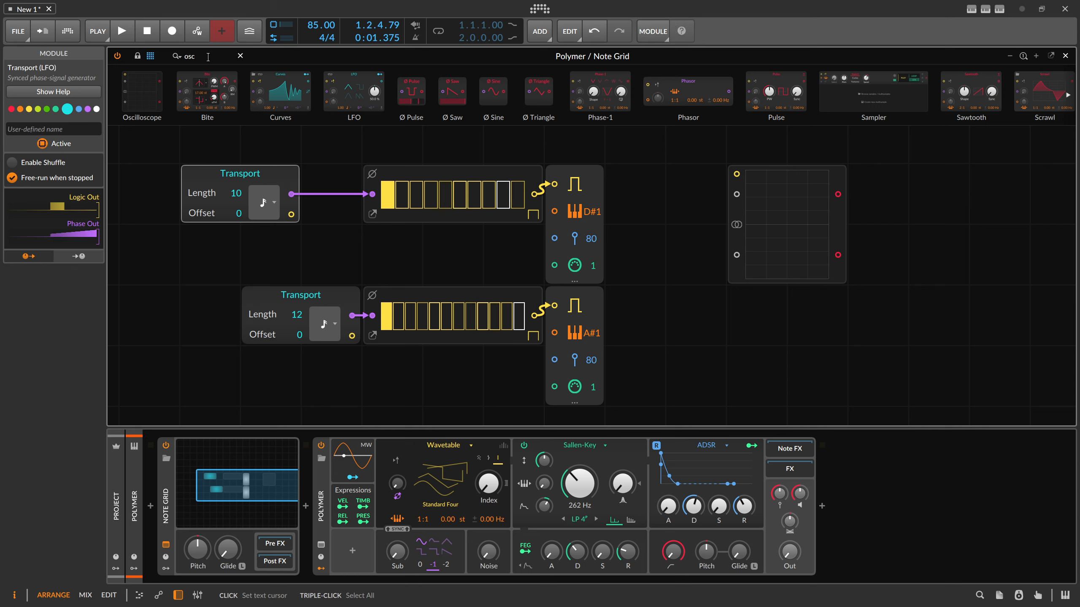
# - Insert a Ø Reset module into the cable between the length-10 Transport and its Gates module
pyautogui.click(179, 60)
pyautogui.write('ree')
pyautogui.press('BackSpace')
pyautogui.write('s')
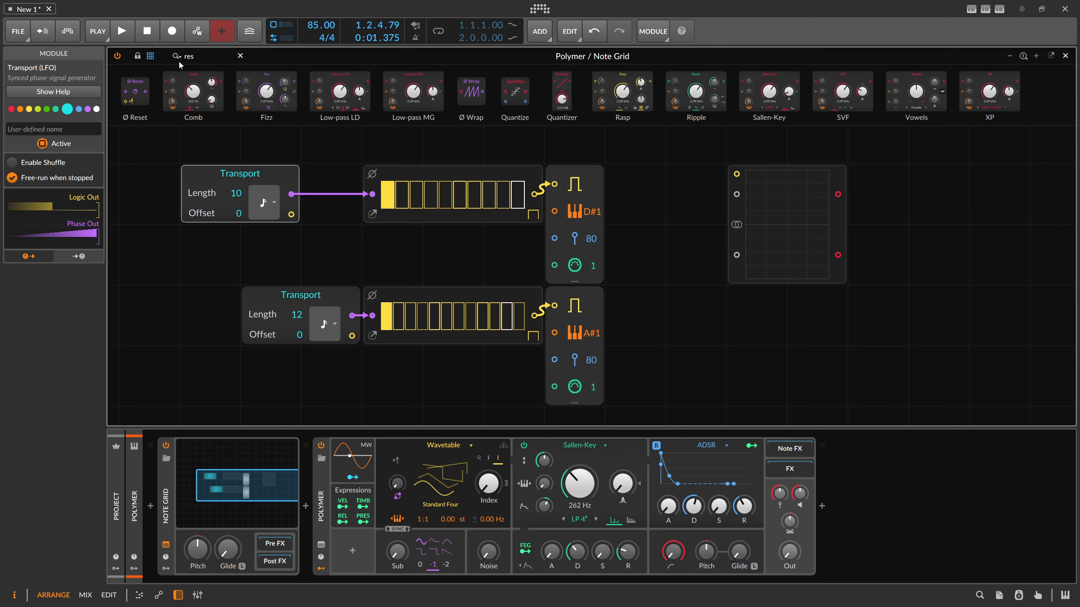
pyautogui.moveTo(135, 92); pyautogui.dragTo(324, 194)
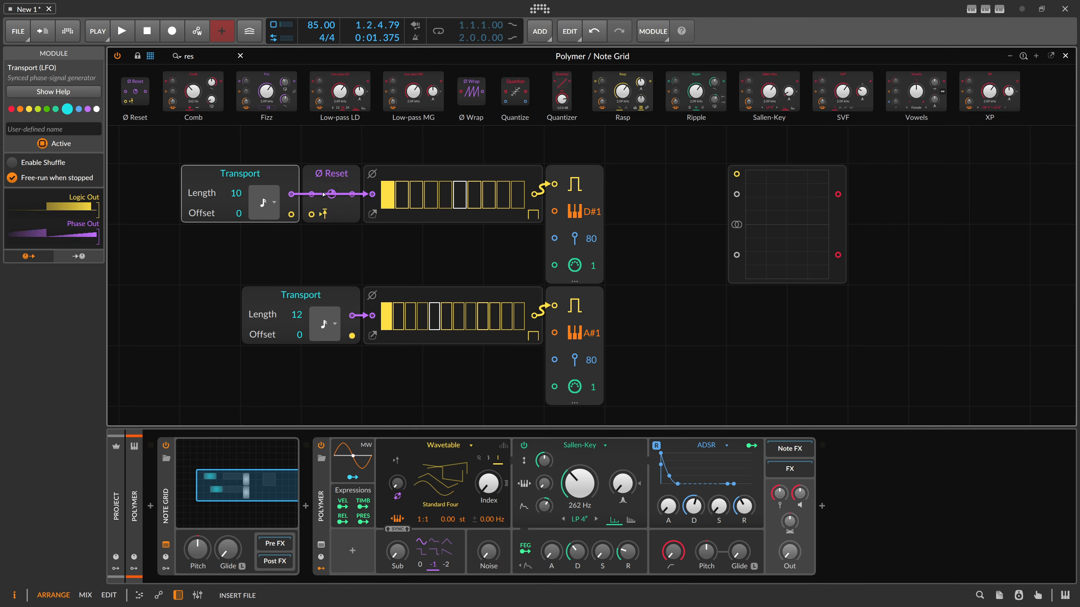
pyautogui.click(324, 216)
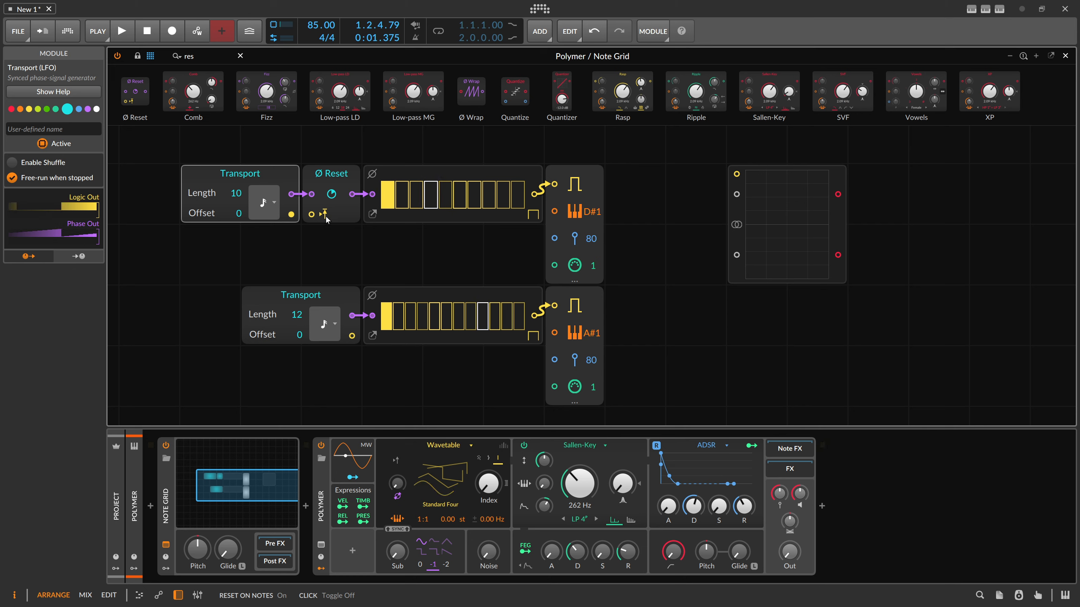
# - Move the length-12 Transport away from its Gates module and insert a Ø Reset module into the cable between them
pyautogui.moveTo(328, 293); pyautogui.dragTo(267, 294)
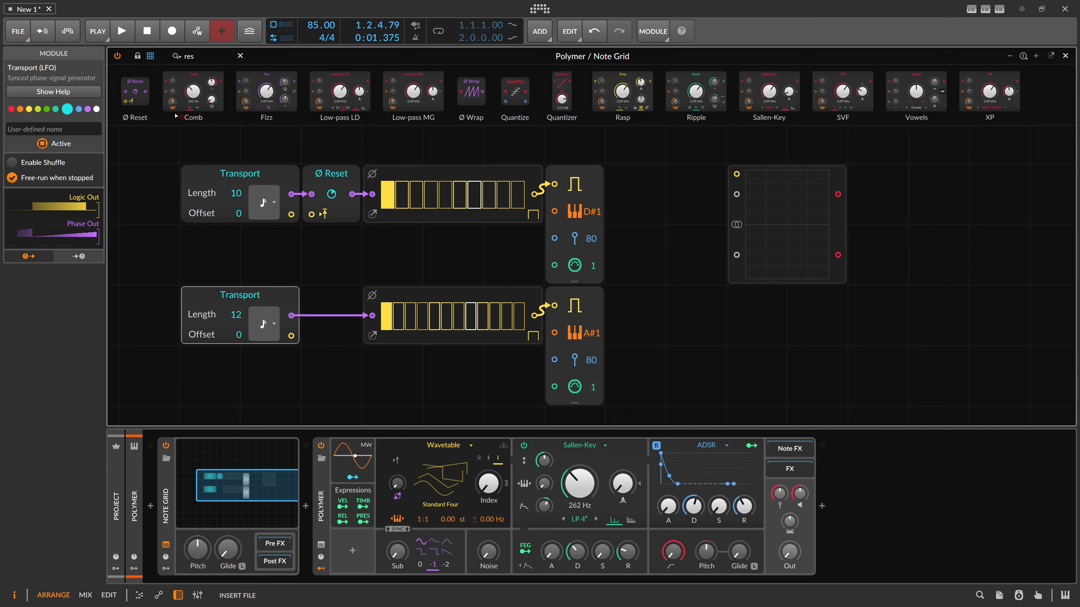
pyautogui.moveTo(148, 98); pyautogui.dragTo(331, 315)
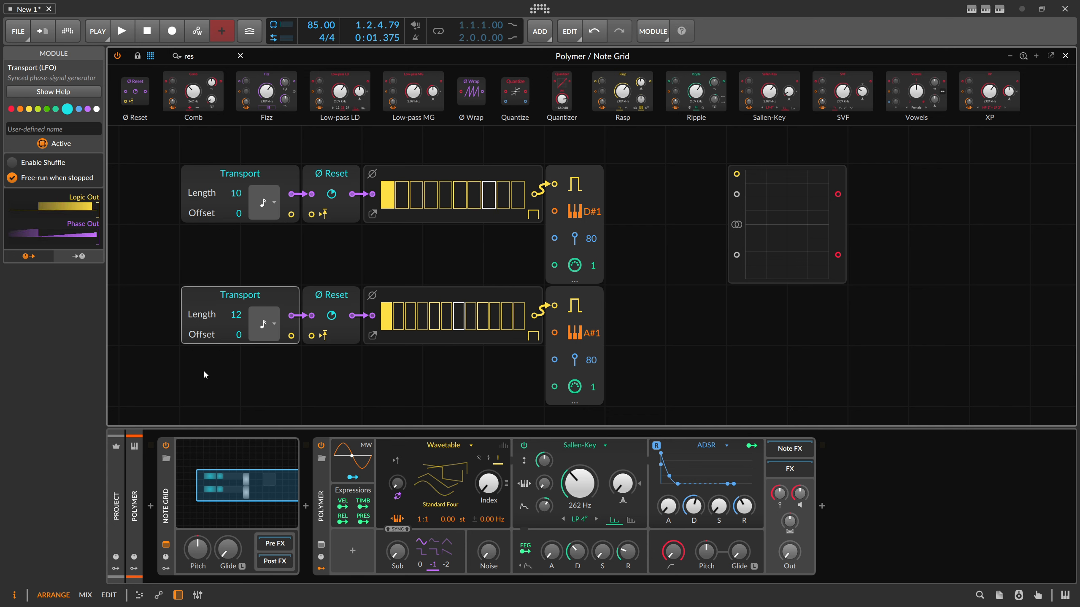
pyautogui.click(63, 432)
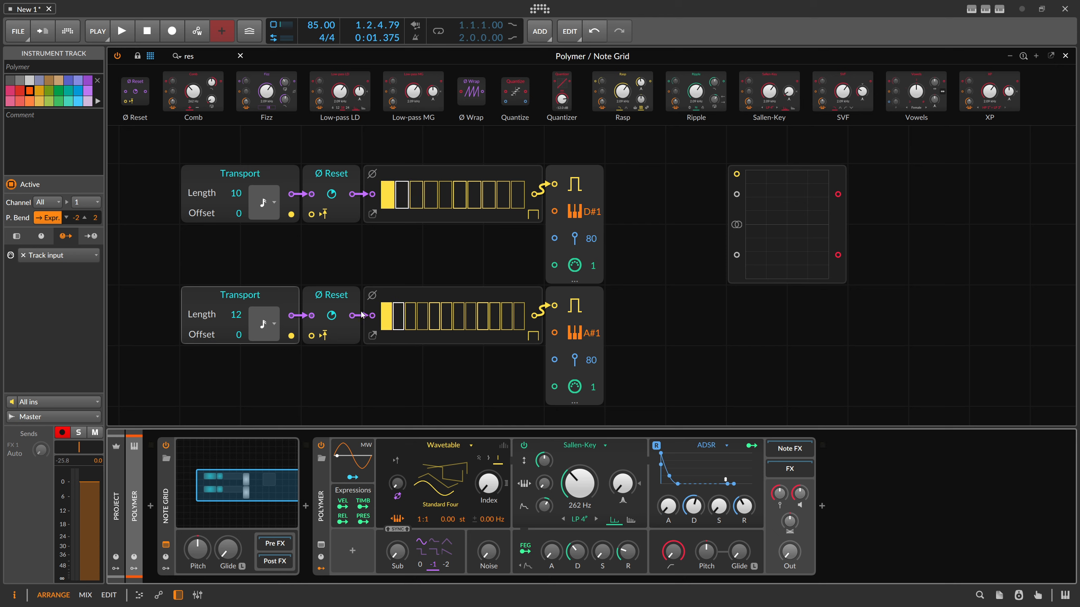
# - Feed the two reset phase signals into the Oscilloscope's signal inputs to compare them, and disconnect both cables again
pyautogui.moveTo(372, 315); pyautogui.dragTo(737, 255)
pyautogui.moveTo(372, 194); pyautogui.dragTo(737, 194)
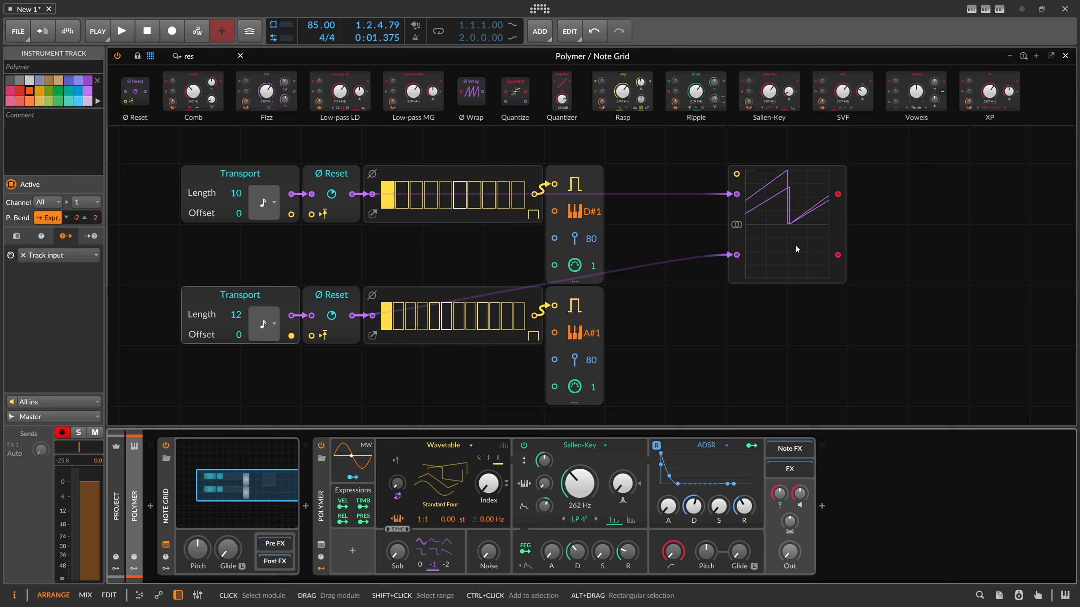
pyautogui.doubleClick(737, 255)
pyautogui.doubleClick(736, 194)
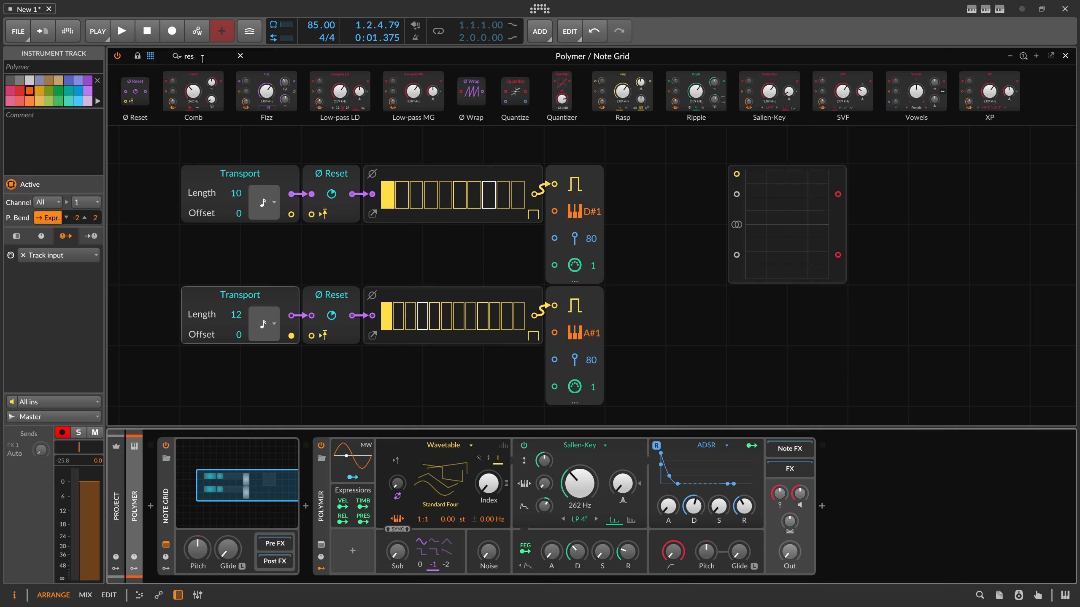
# - Add a Transport Playing module before the upper chain and connect its output to the reset inputs of both Ø Reset modules
pyautogui.click(112, 54)
pyautogui.write('play')
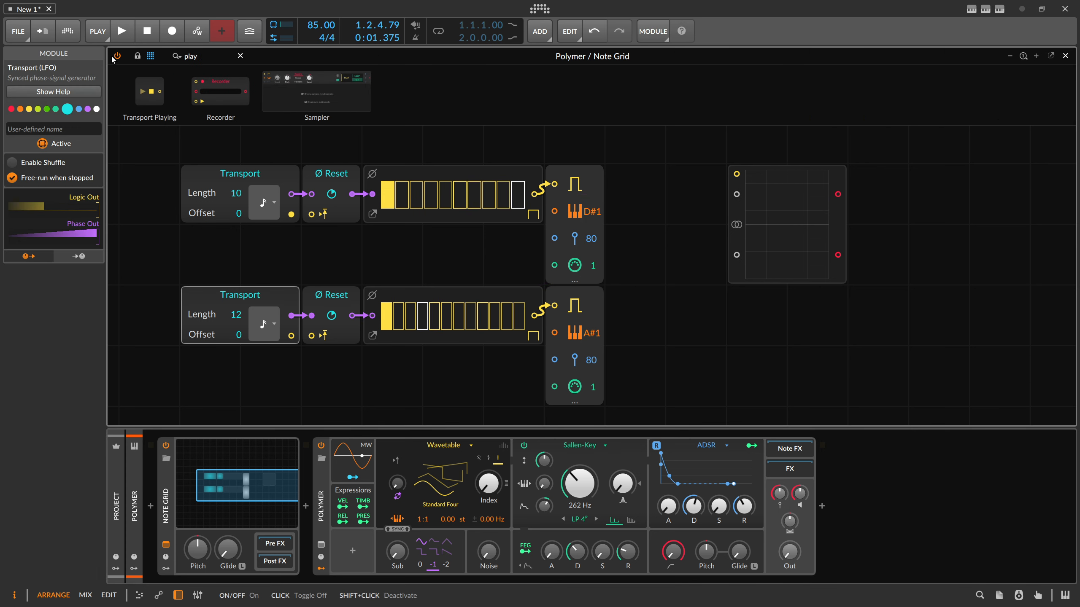
pyautogui.moveTo(150, 92); pyautogui.dragTo(311, 214)
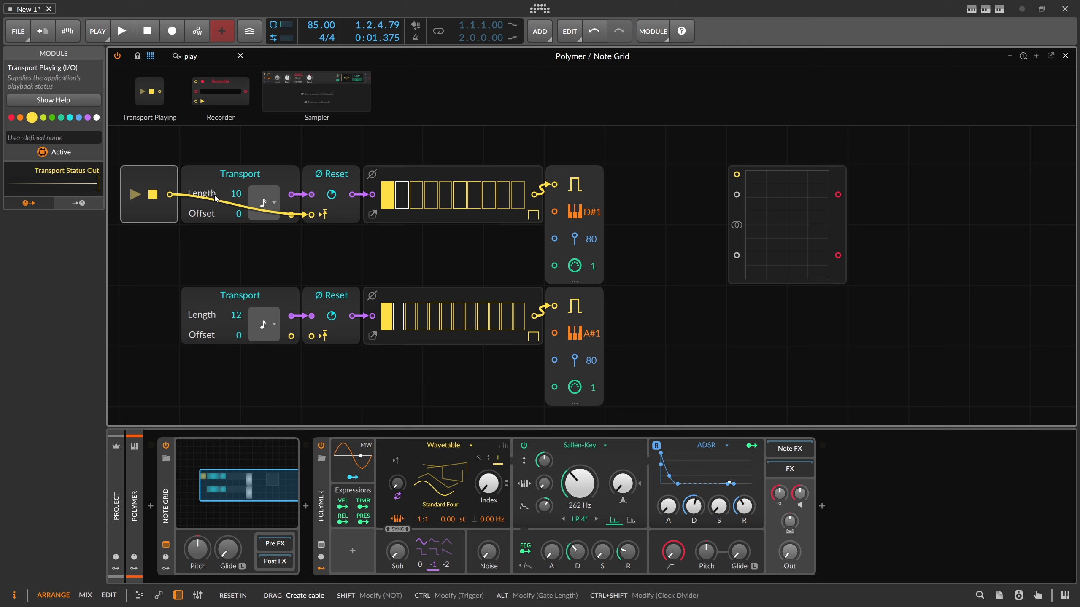
pyautogui.moveTo(170, 195); pyautogui.dragTo(311, 336)
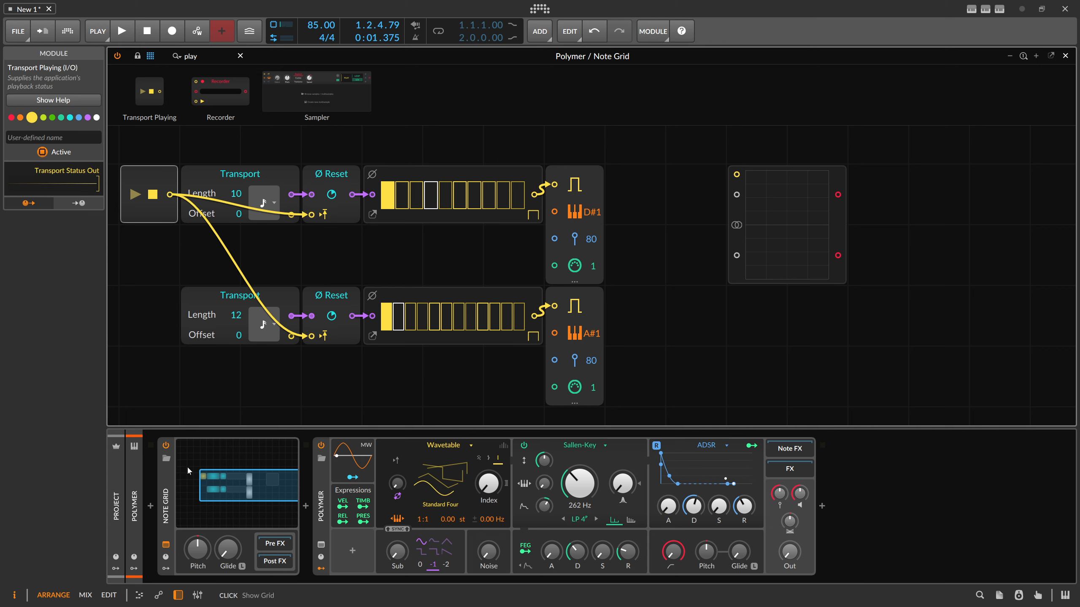
# - Disconnect and delete the Transport Playing module, rewiring the lower Ø Reset's reset input to the length-12 Transport's logic output
pyautogui.moveTo(312, 215); pyautogui.dragTo(241, 216)
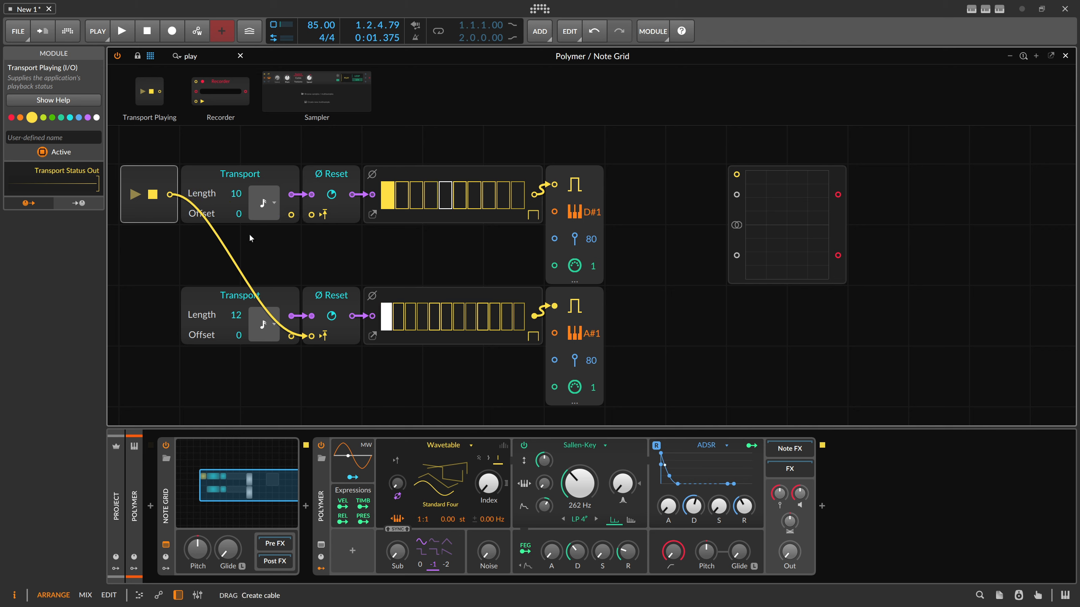
pyautogui.moveTo(311, 336); pyautogui.dragTo(291, 336)
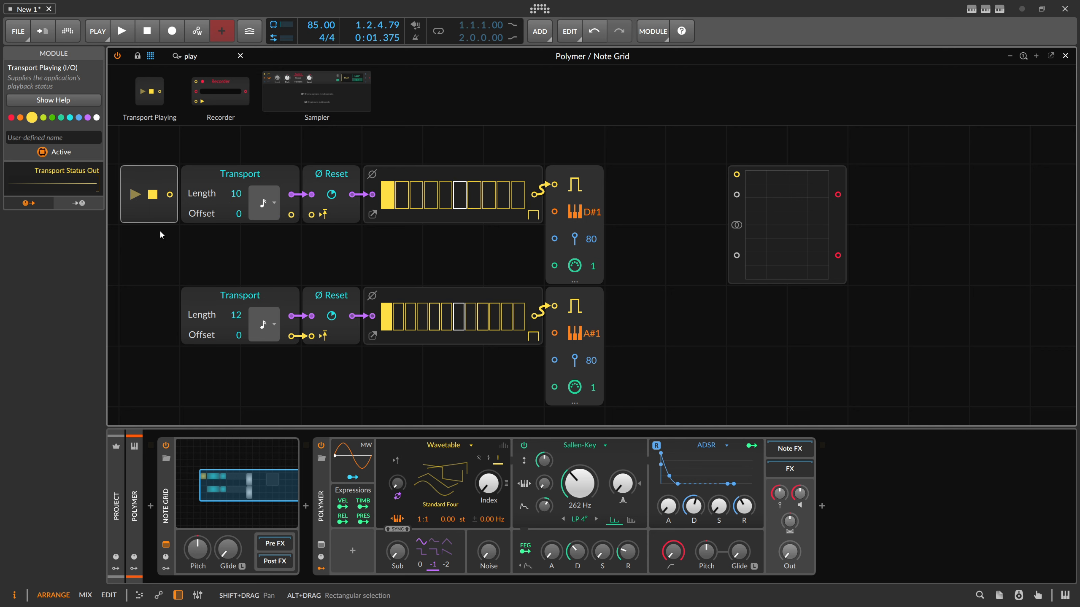
pyautogui.press('Delete')
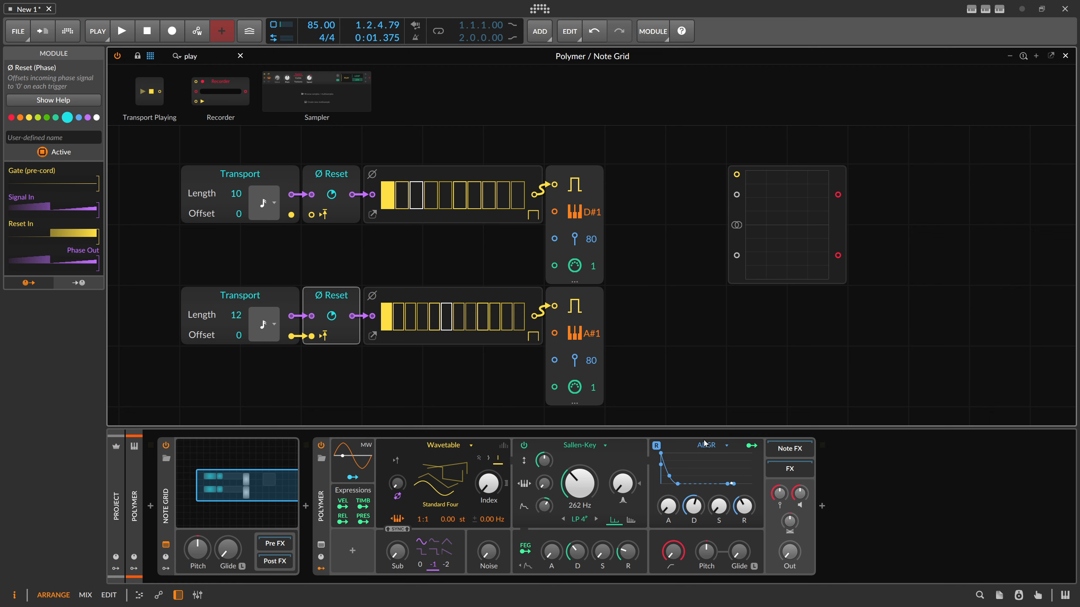
# - Raise the Polymer's output level and adjust the release and decay of its ADSR envelope
pyautogui.doubleClick(789, 551)
pyautogui.moveTo(744, 506); pyautogui.dragTo(744, 496)
pyautogui.moveTo(694, 506); pyautogui.dragTo(694, 511)
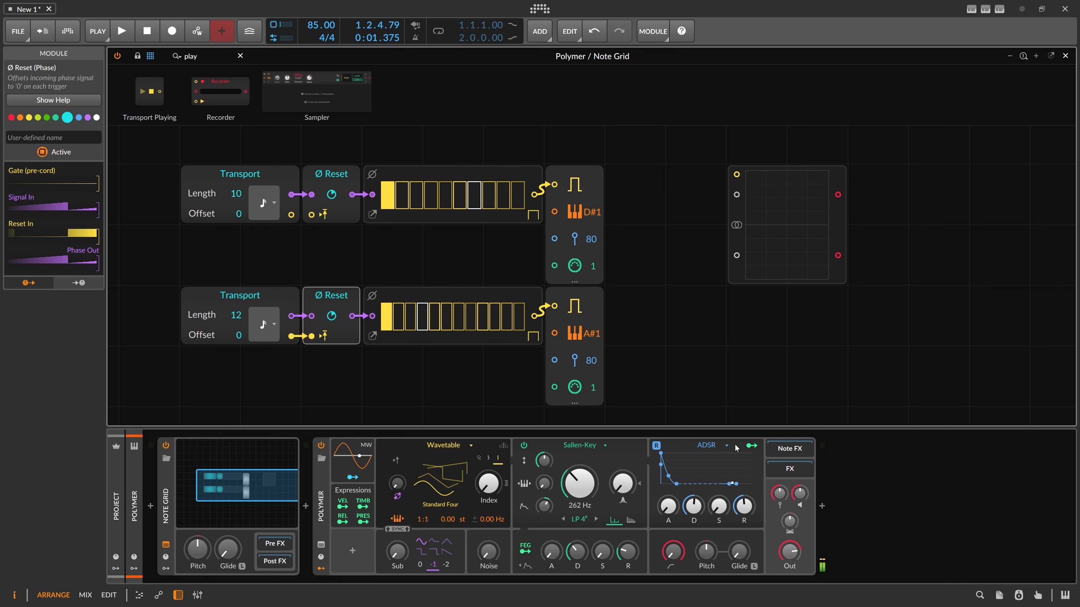
# - Delete the Oscilloscope module from the grid
pyautogui.click(772, 227)
pyautogui.press('Delete')
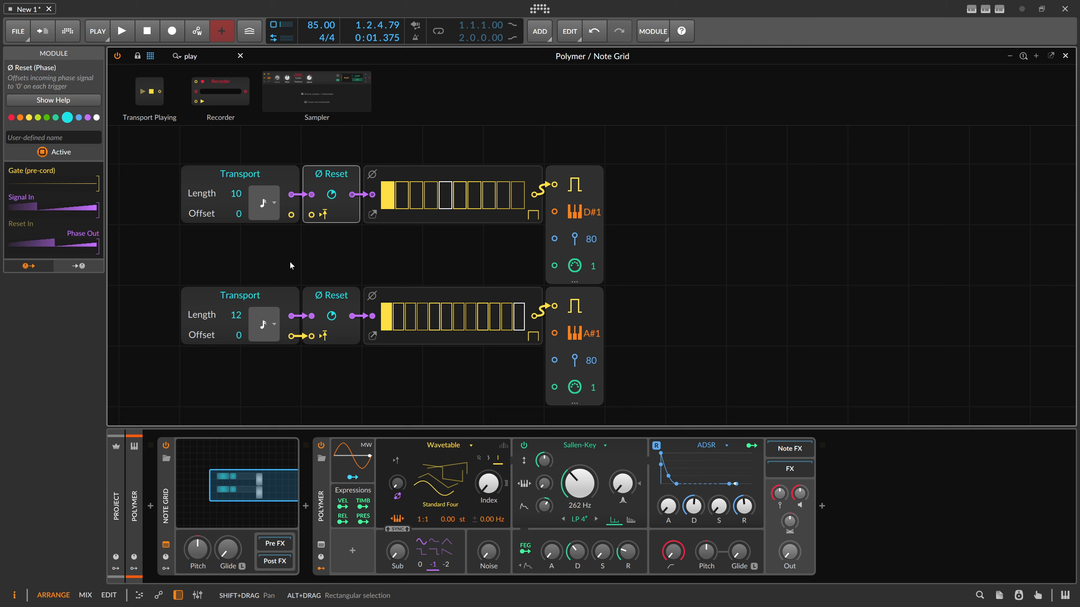
pyautogui.click(408, 174)
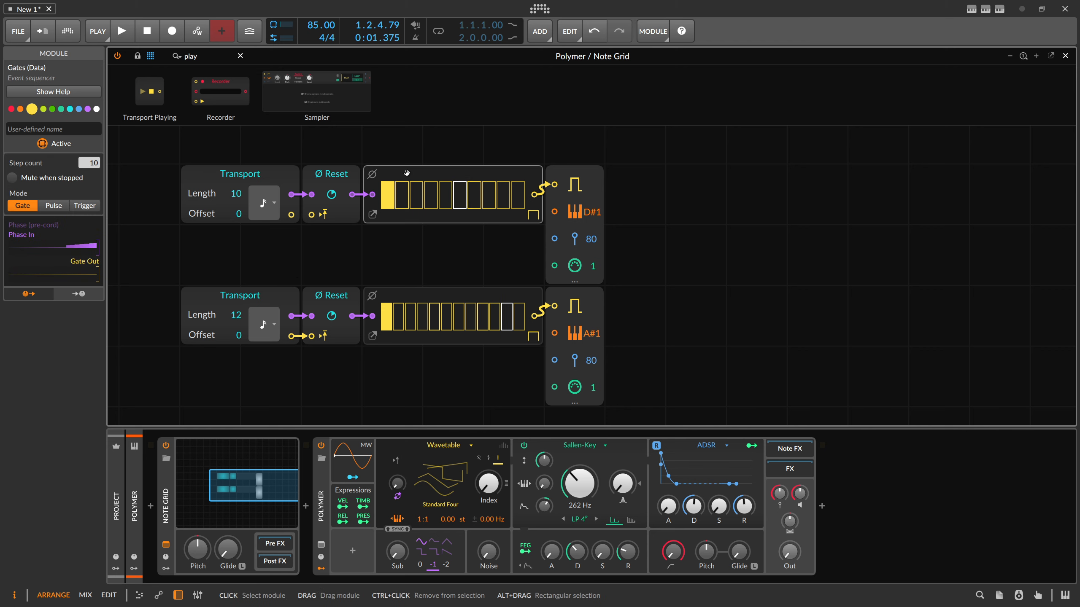
pyautogui.click(249, 178)
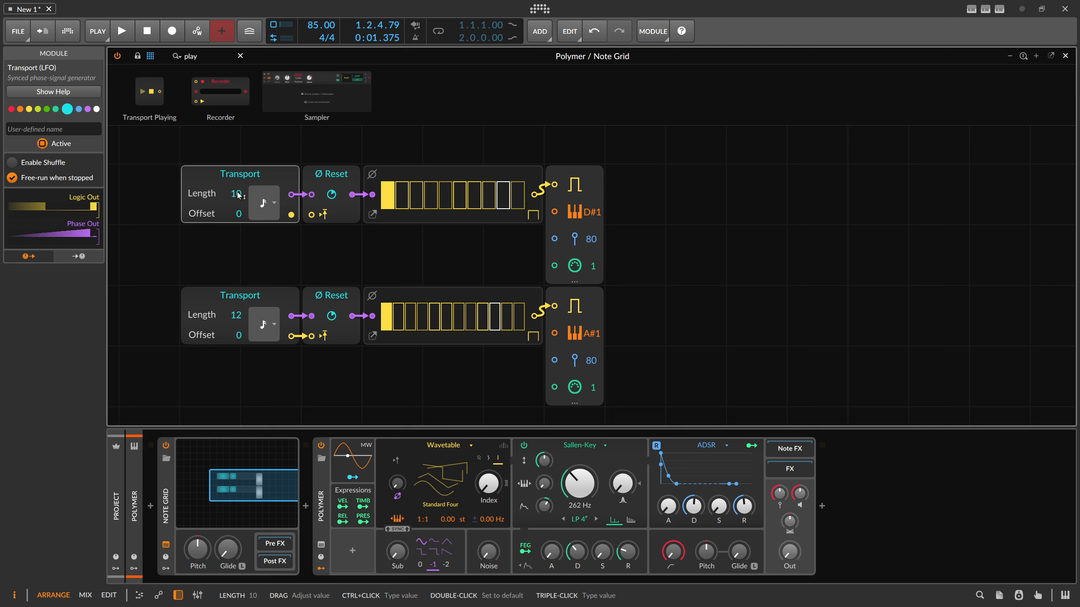
pyautogui.click(379, 176)
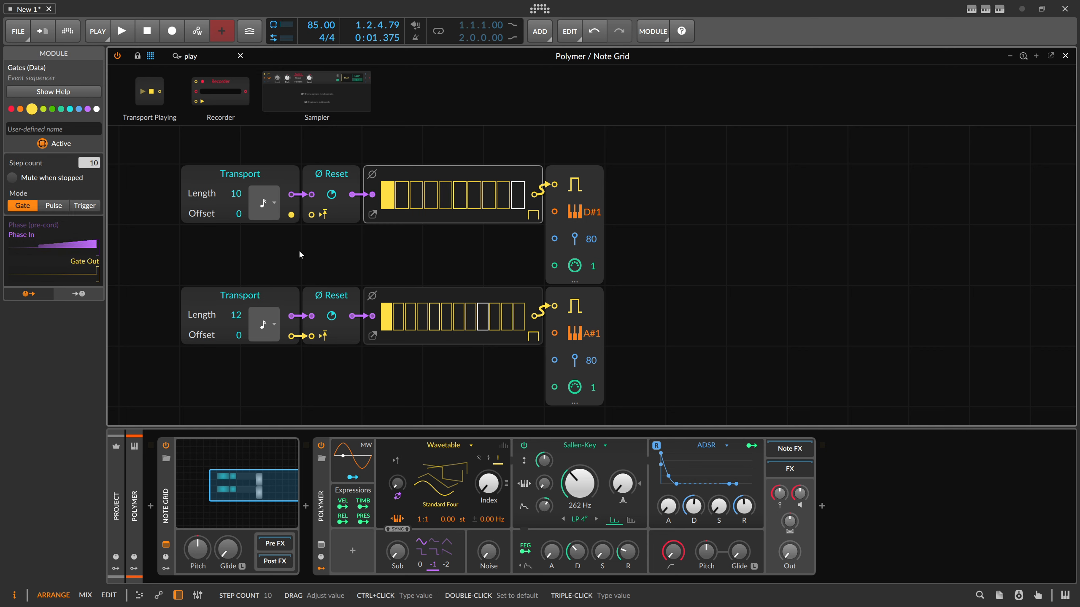
pyautogui.click(222, 281)
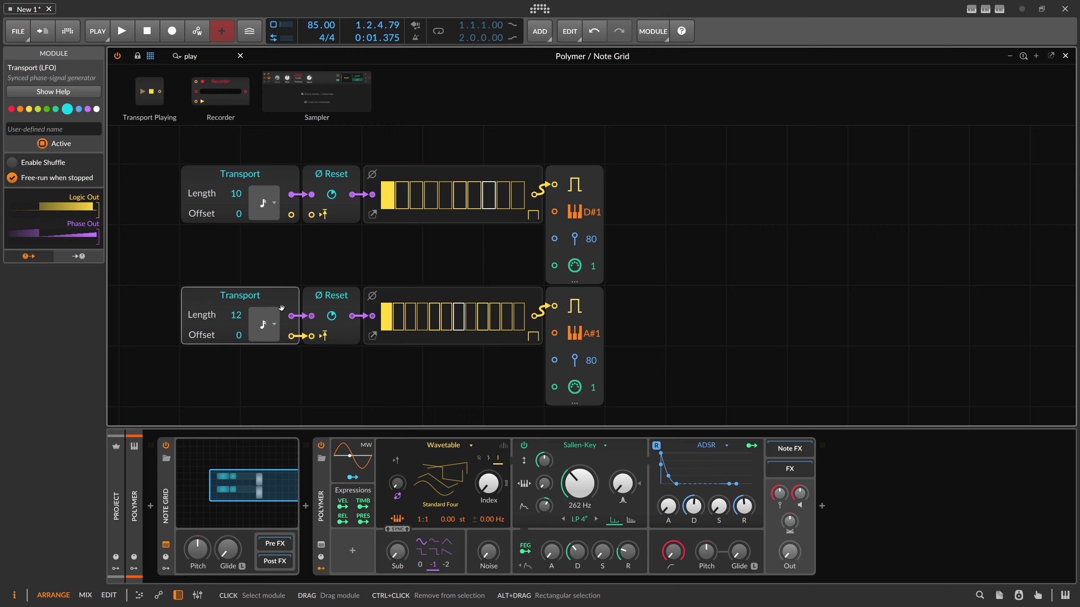
# - Add a Ø Counter module in the empty grid area beyond the two Note Out modules
pyautogui.hscroll(1, 631, 234)
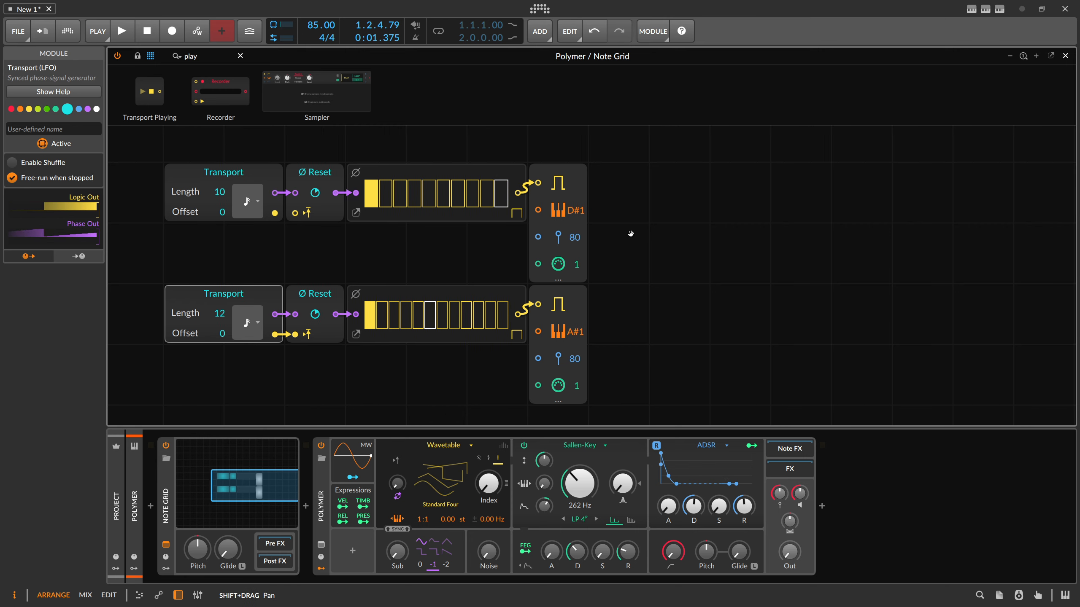
pyautogui.moveTo(631, 234); pyautogui.dragTo(612, 235)
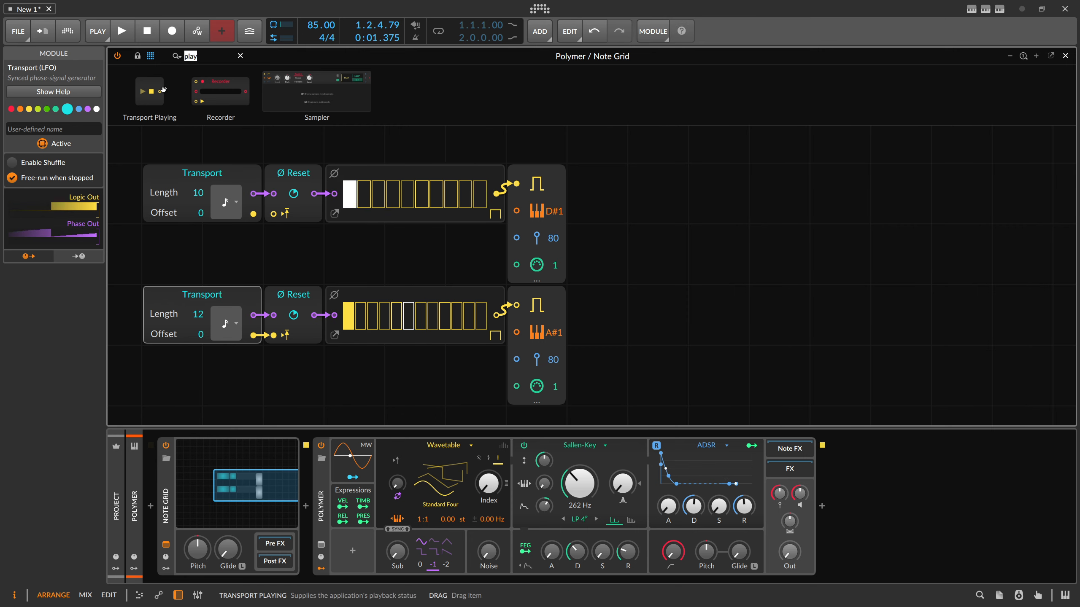
pyautogui.press('BackSpace')
pyautogui.press('BackSpace')
pyautogui.press('BackSpace')
pyautogui.press('BackSpace')
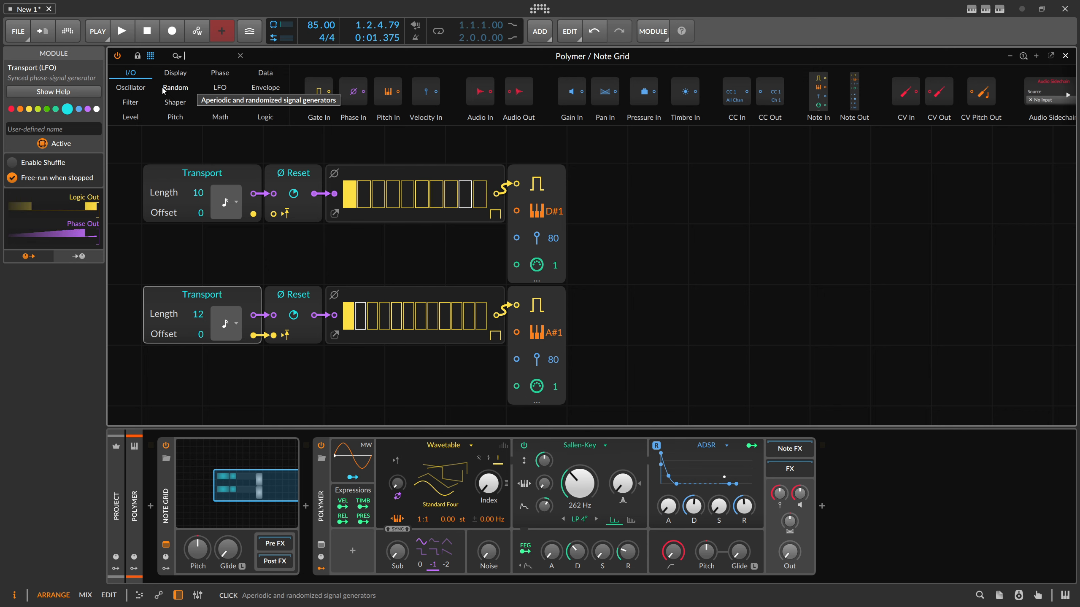
pyautogui.write('counter')
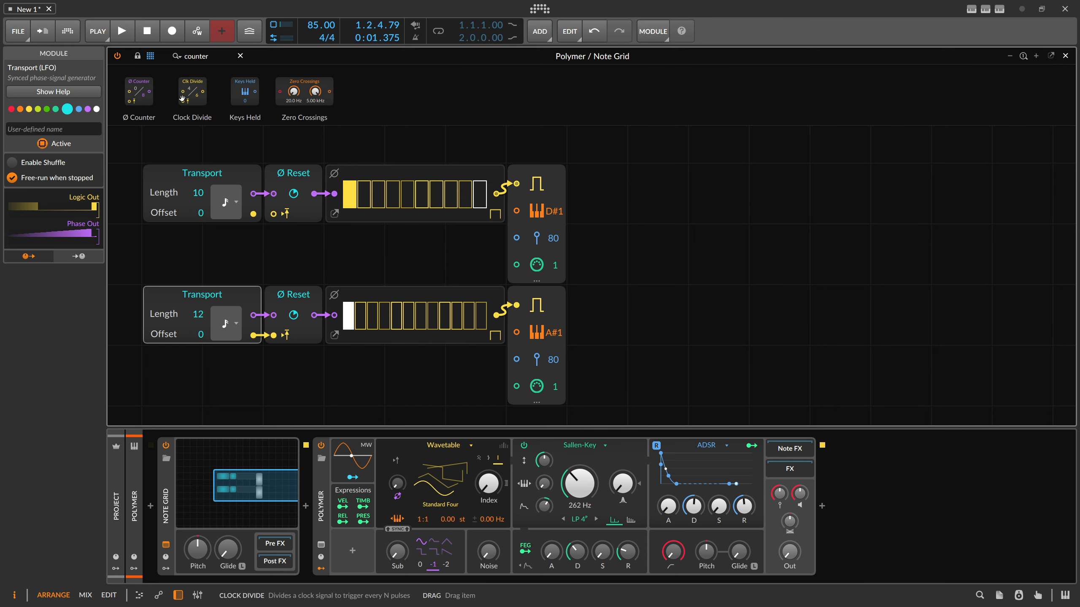
pyautogui.moveTo(139, 91); pyautogui.dragTo(777, 193)
pyautogui.hscroll(3, 523, 156)
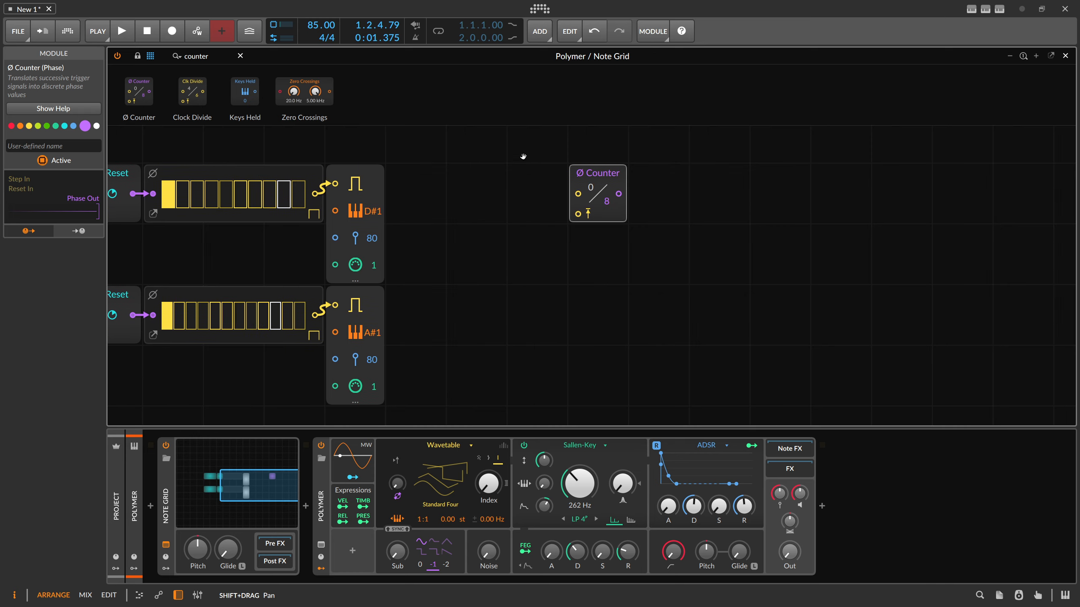
# - Add a Triggers module directly before the Ø Counter so its trigger output drives the counter's step input
pyautogui.tripleClick(218, 56)
pyautogui.write('trigger')
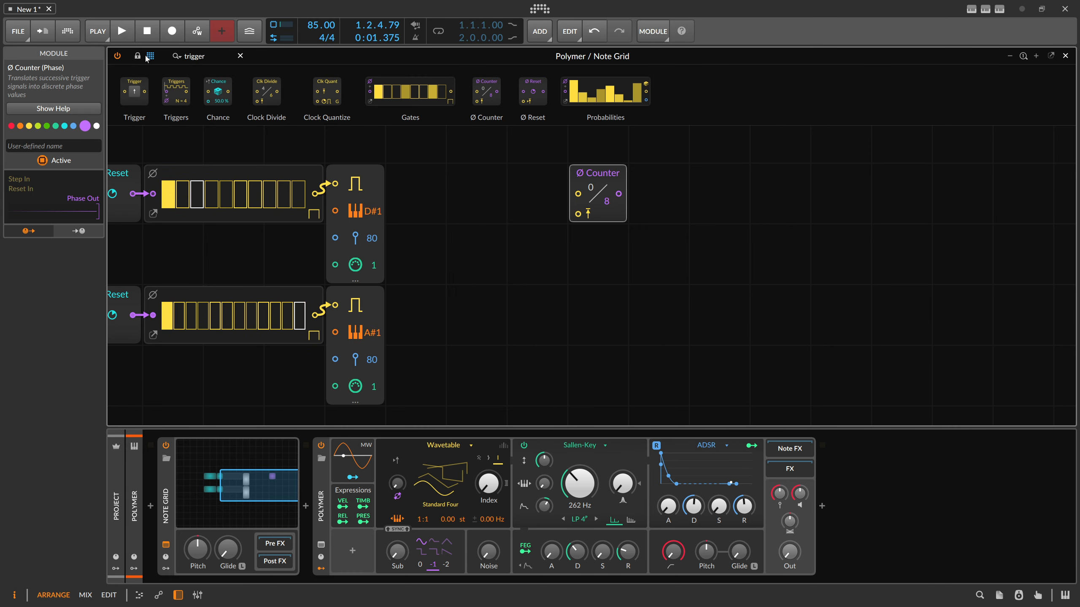
pyautogui.moveTo(176, 92); pyautogui.dragTo(555, 186)
pyautogui.moveTo(628, 209); pyautogui.dragTo(545, 229)
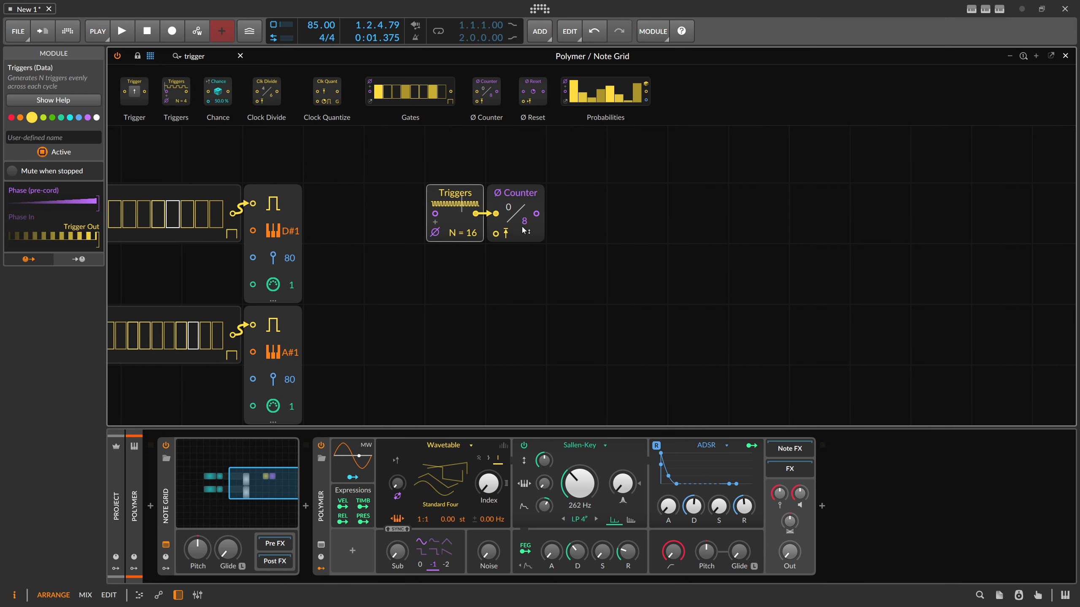
# - Add a Gates module driven by the Ø Counter's phase output instead of the device phase, with both modules set to 5 steps
pyautogui.moveTo(411, 91); pyautogui.dragTo(581, 224)
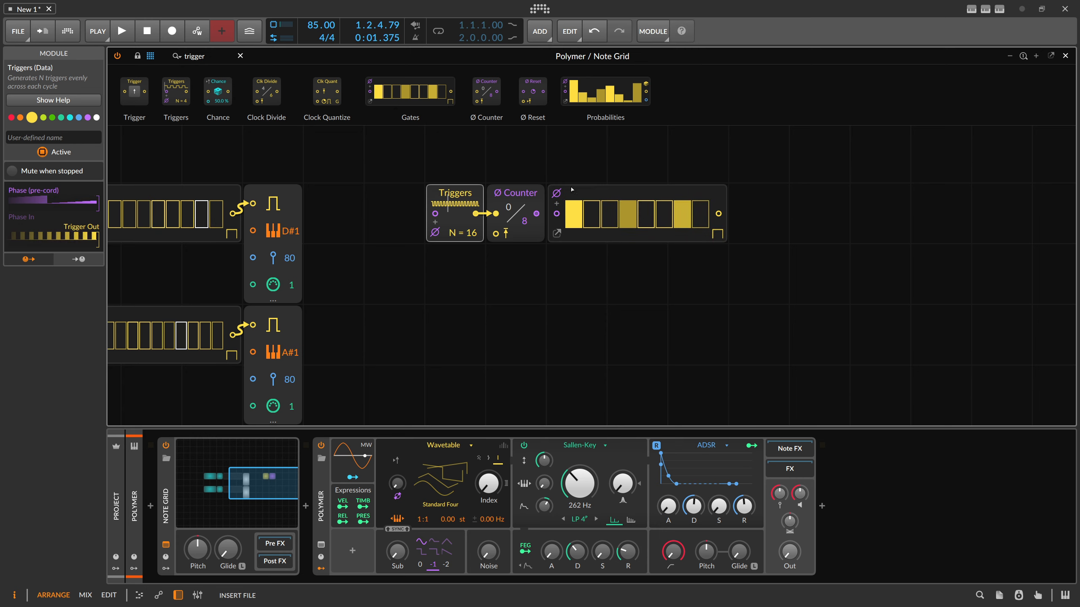
pyautogui.hscroll(3, 471, 225)
pyautogui.click(449, 197)
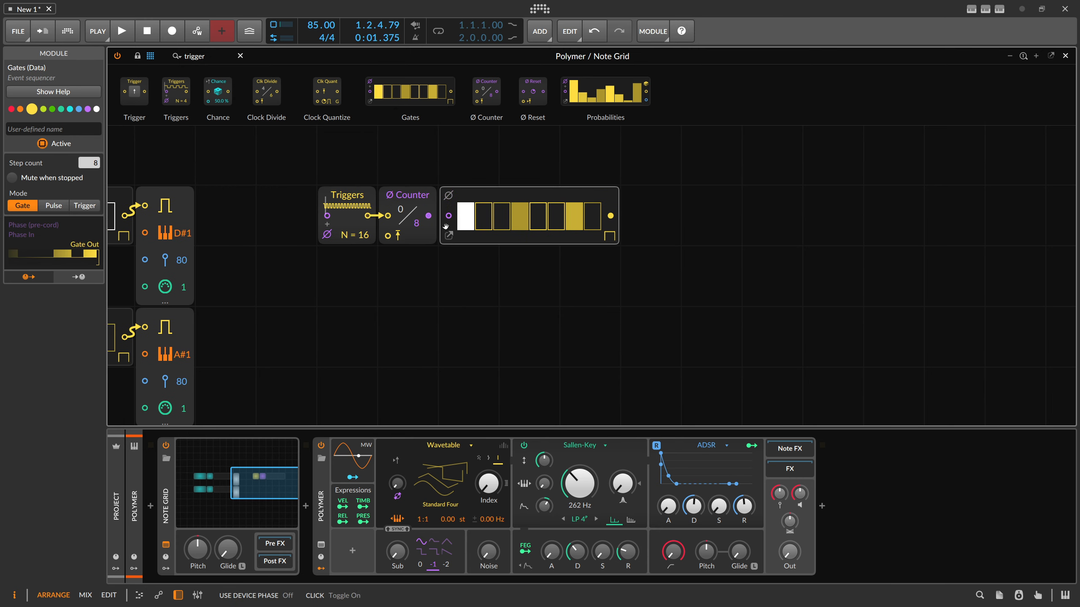
pyautogui.moveTo(429, 216); pyautogui.dragTo(448, 216)
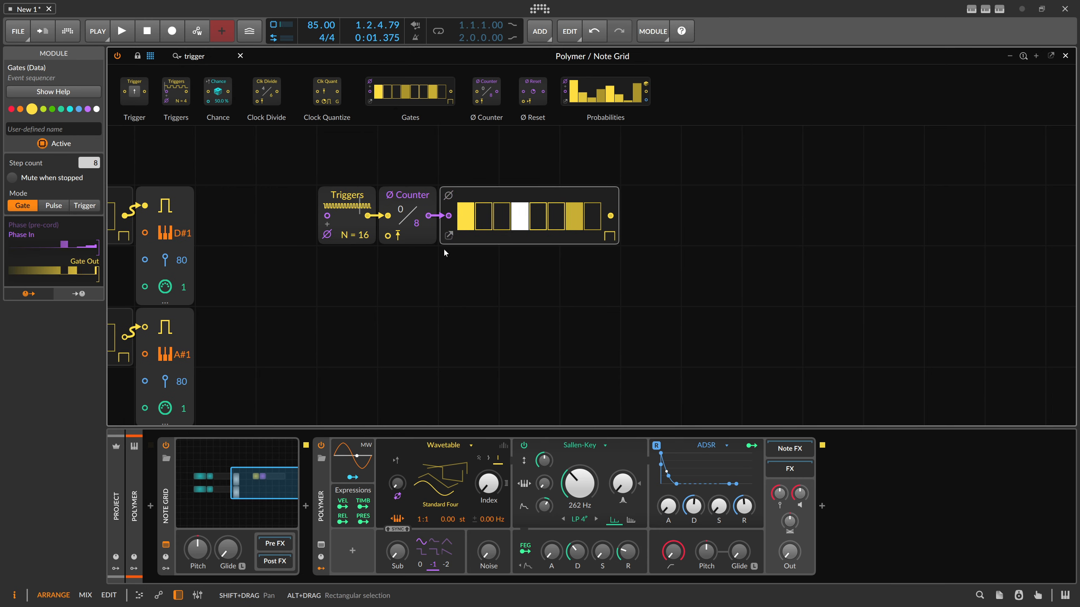
pyautogui.moveTo(89, 163); pyautogui.dragTo(89, 175)
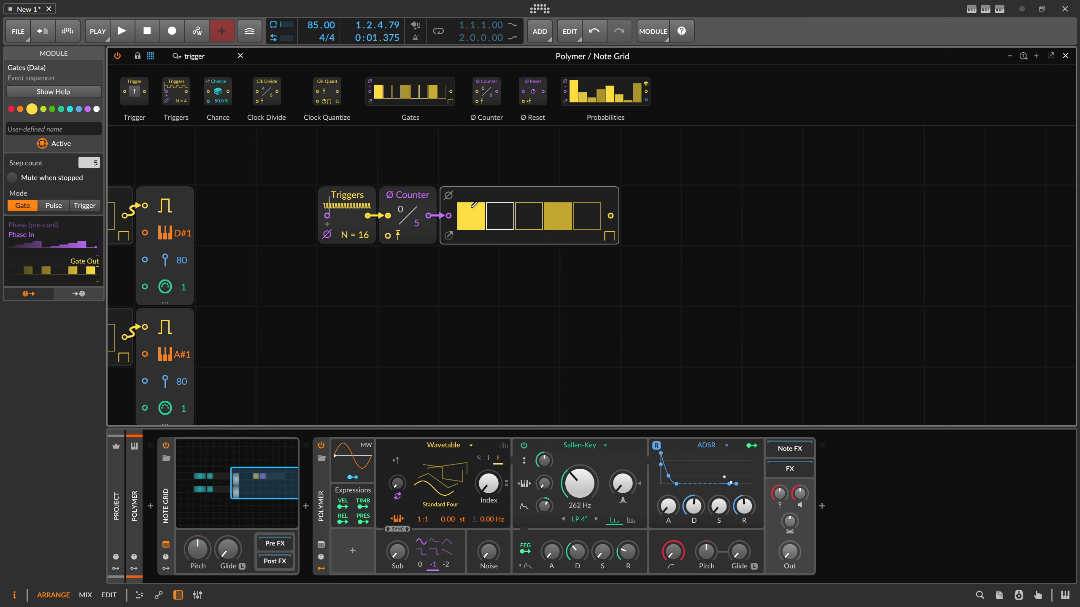
# - Copy the D#1 Note Out module after the new Gates, connect it to the gate output, and set its pitch to D#2
pyautogui.click(178, 204)
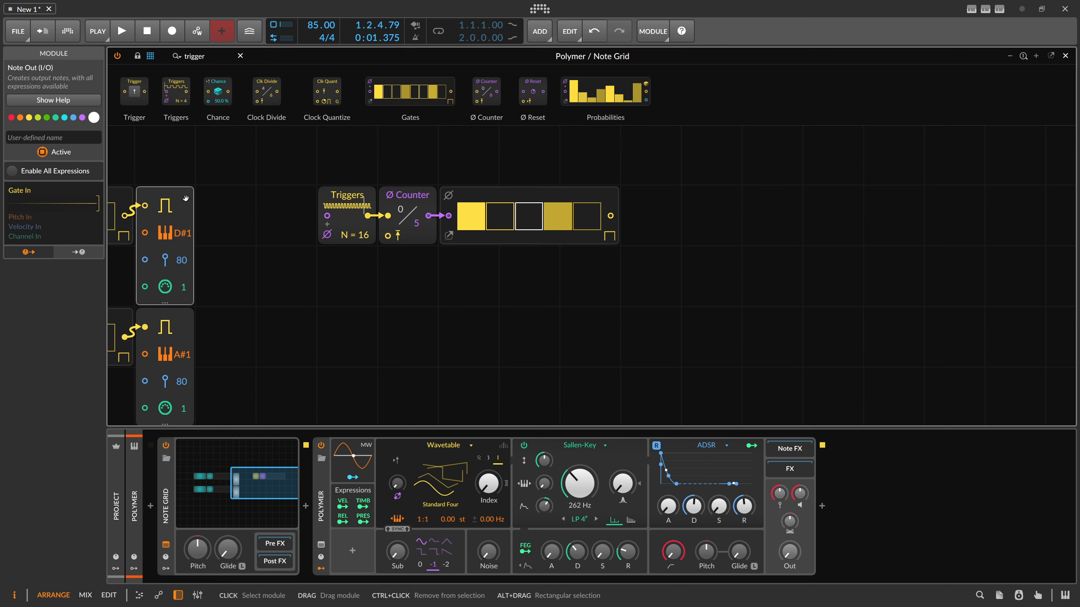
pyautogui.click(666, 206)
pyautogui.hotkey('ctrl', 'v')
pyautogui.moveTo(610, 215); pyautogui.dragTo(631, 205)
pyautogui.moveTo(660, 210); pyautogui.dragTo(668, 207)
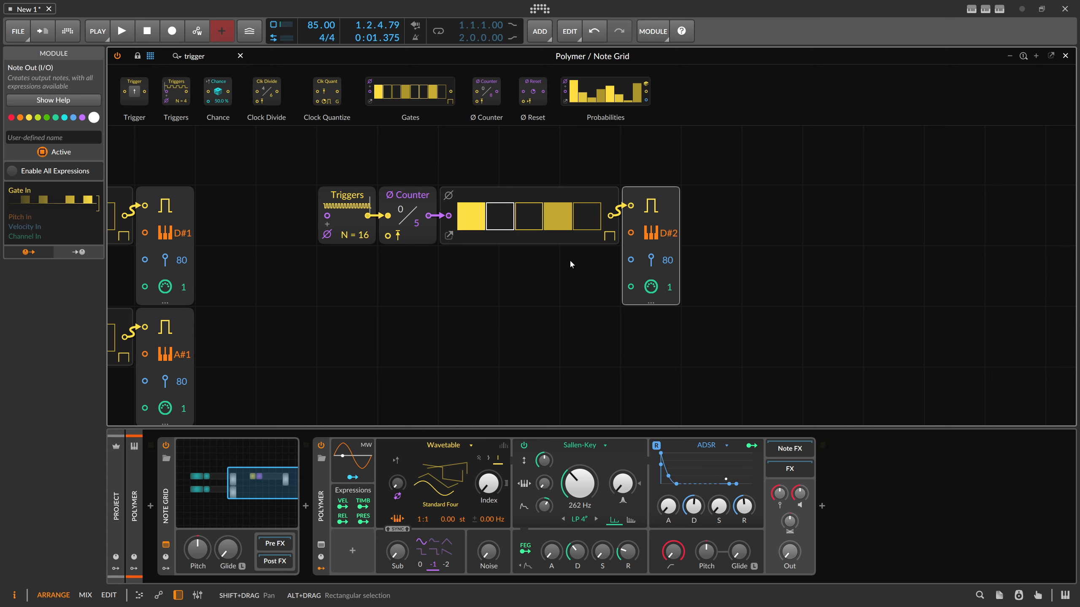
# - Duplicate the four-module Triggers-to-Note Out chain below the original and set the copy's Ø Counter to 6
pyautogui.moveTo(762, 317); pyautogui.dragTo(350, 200)
pyautogui.hotkey('ctrl', 'd')
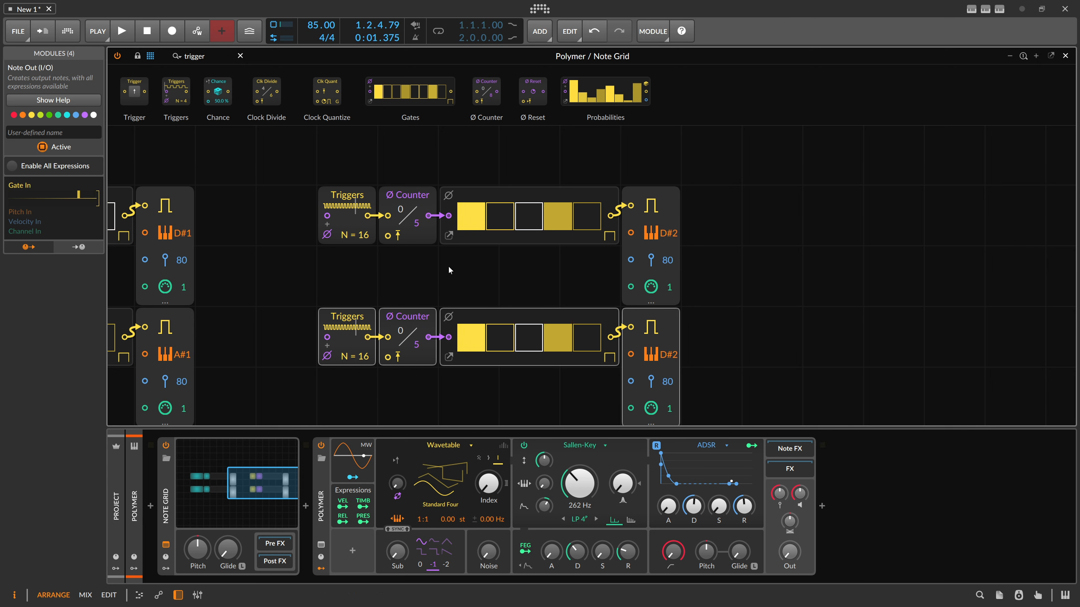
pyautogui.scroll(-1, 446, 270)
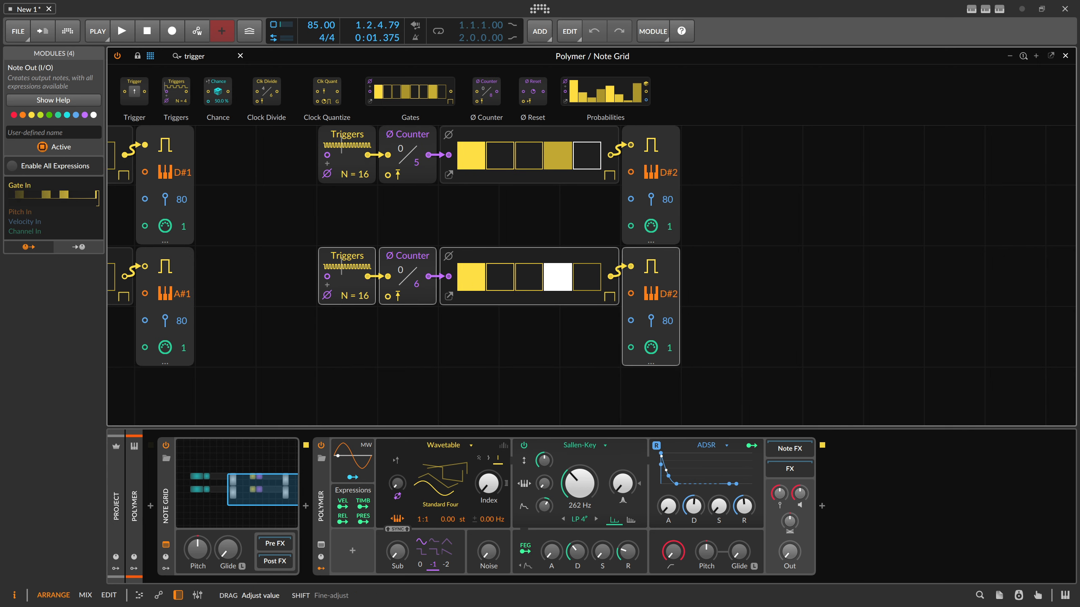
# - Set the lower Ø Counter and the Gates module it drives to 7 steps
pyautogui.moveTo(416, 284); pyautogui.dragTo(417, 278)
pyautogui.moveTo(436, 220); pyautogui.dragTo(412, 239)
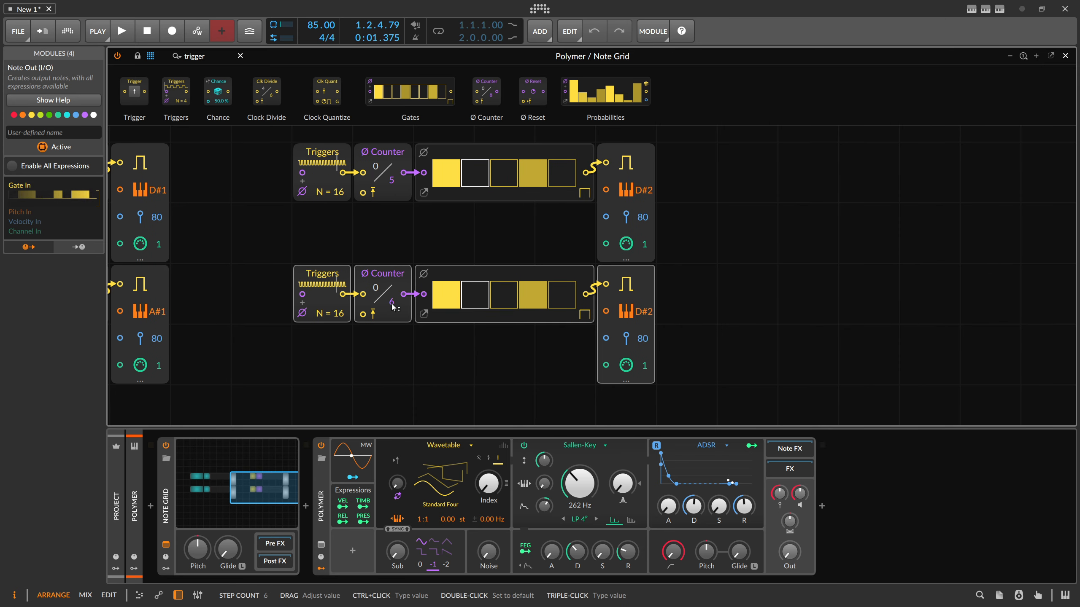
pyautogui.moveTo(399, 296); pyautogui.dragTo(415, 293)
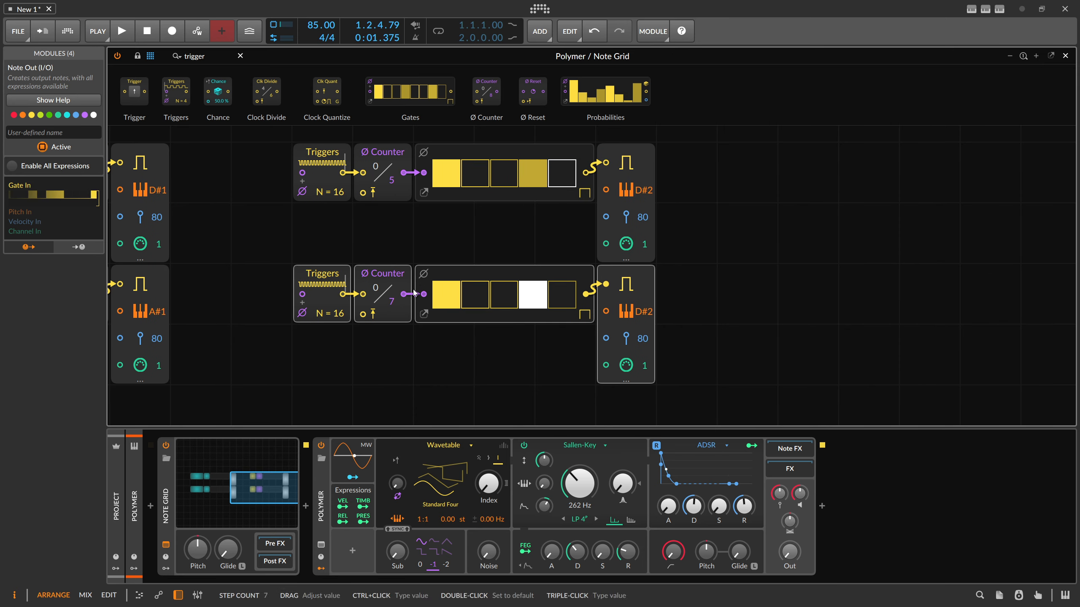
pyautogui.click(487, 274)
pyautogui.moveTo(91, 163); pyautogui.dragTo(91, 153)
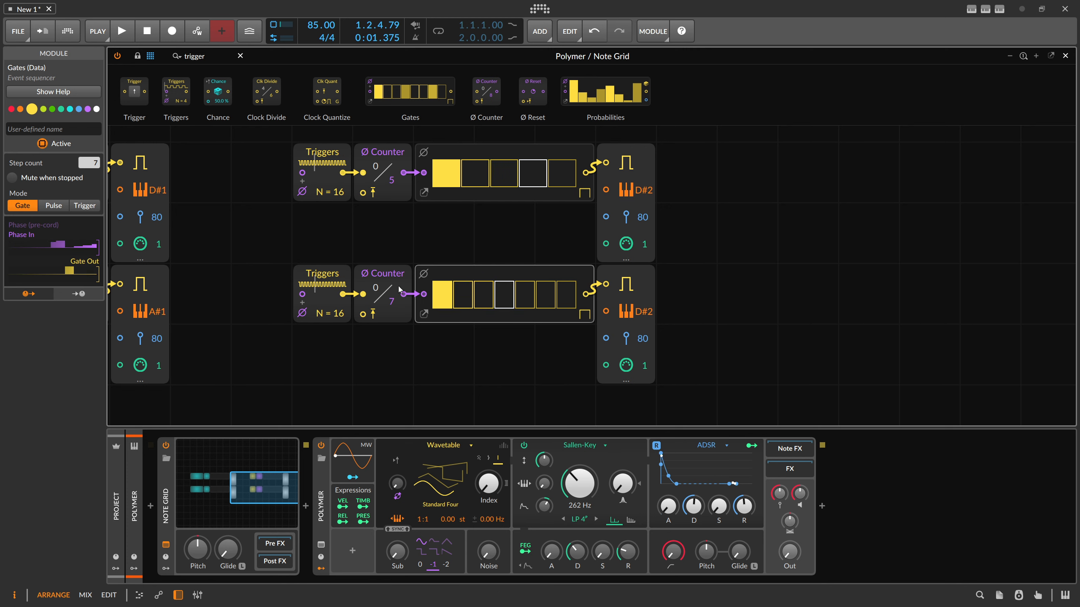
# - Set the pitch of the lower counter chain's Note Out to A#2 and reset Polymer's output level to its default
pyautogui.moveTo(643, 316); pyautogui.dragTo(642, 290)
pyautogui.doubleClick(787, 550)
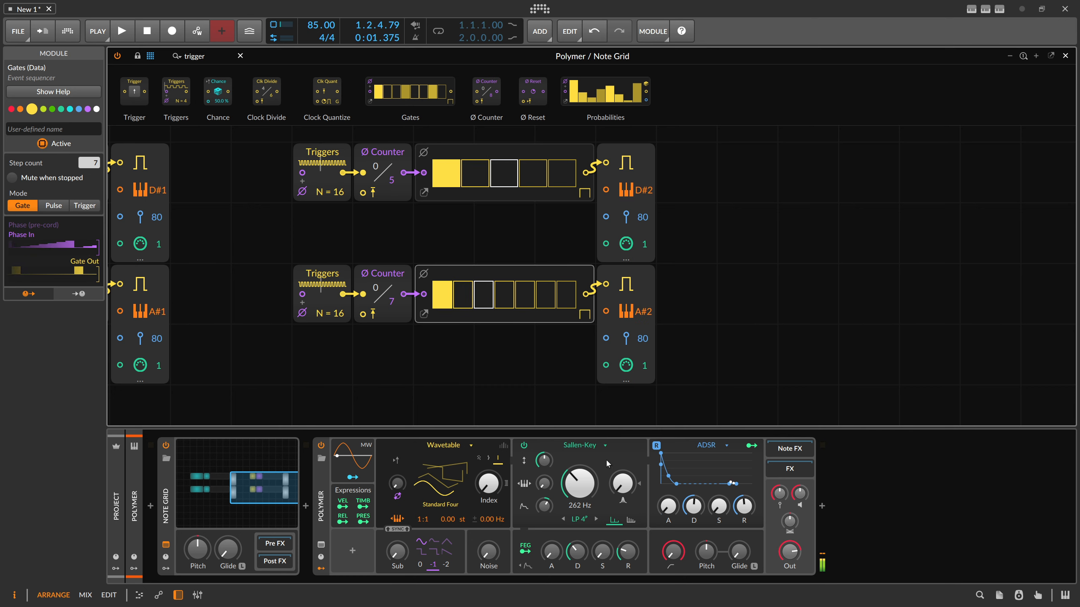
# - Examine the four running sequencer chains, especially the upper Ø Counter and its reset input
pyautogui.scroll(-1, 438, 374)
pyautogui.moveTo(359, 349); pyautogui.dragTo(555, 343)
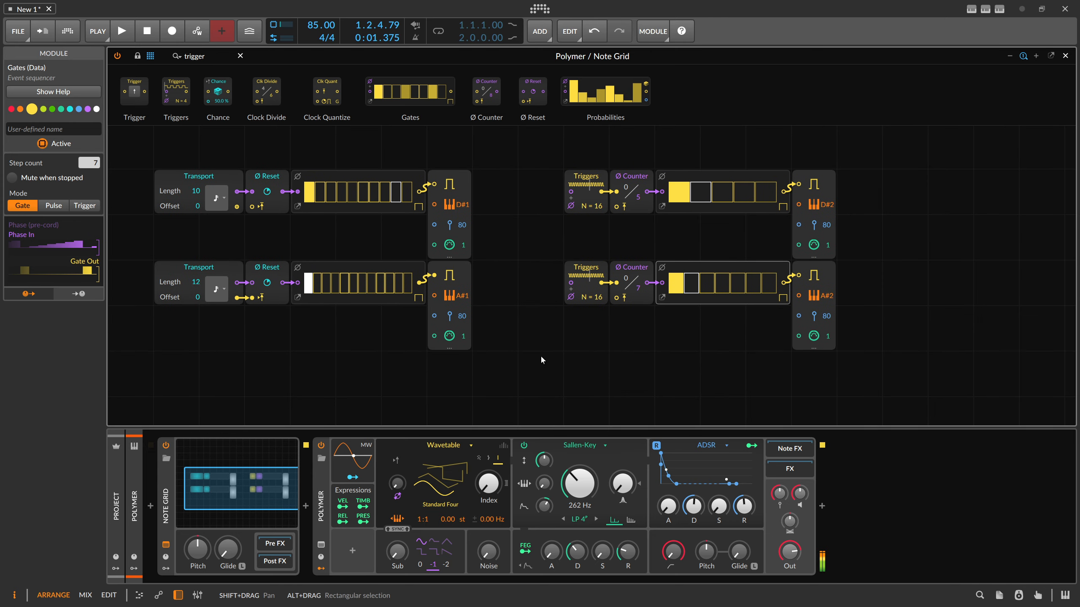
pyautogui.click(133, 500)
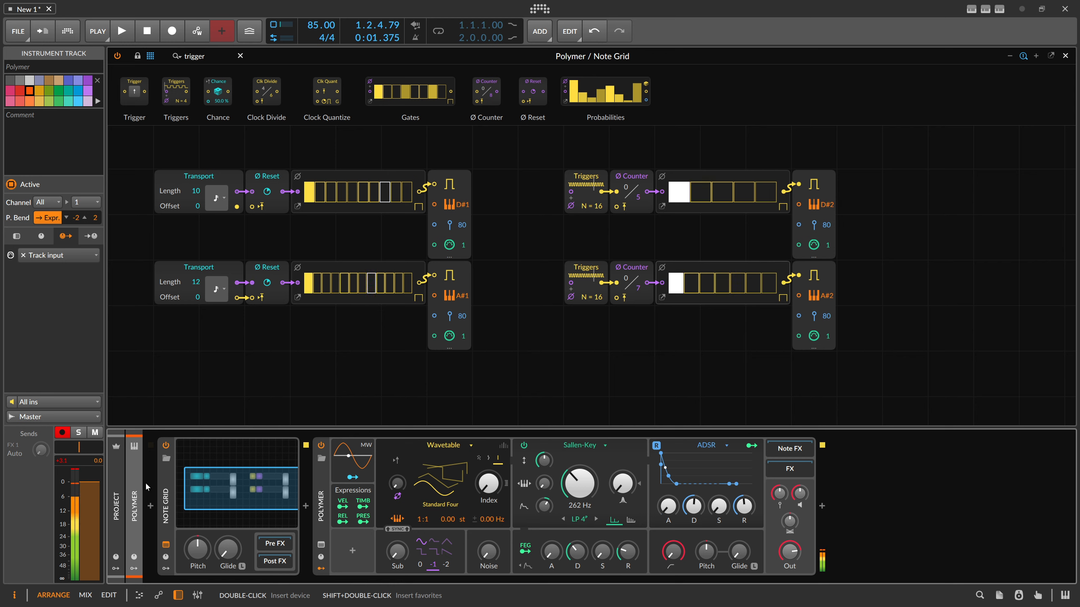
pyautogui.click(624, 209)
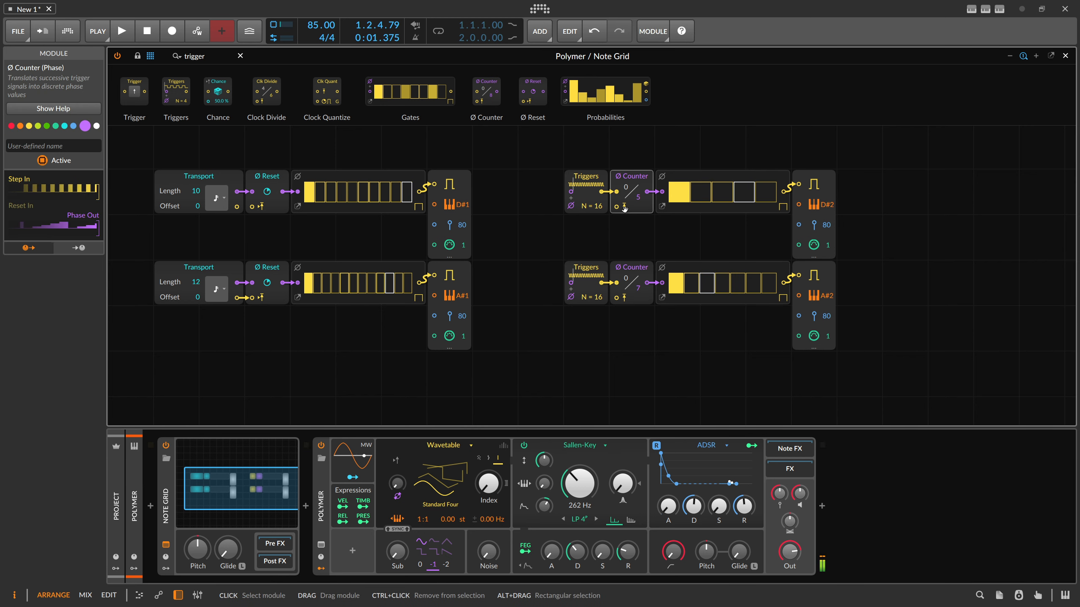
pyautogui.scroll(2, 625, 209)
pyautogui.scroll(-2, 625, 208)
pyautogui.scroll(3, 625, 212)
pyautogui.scroll(2, 641, 204)
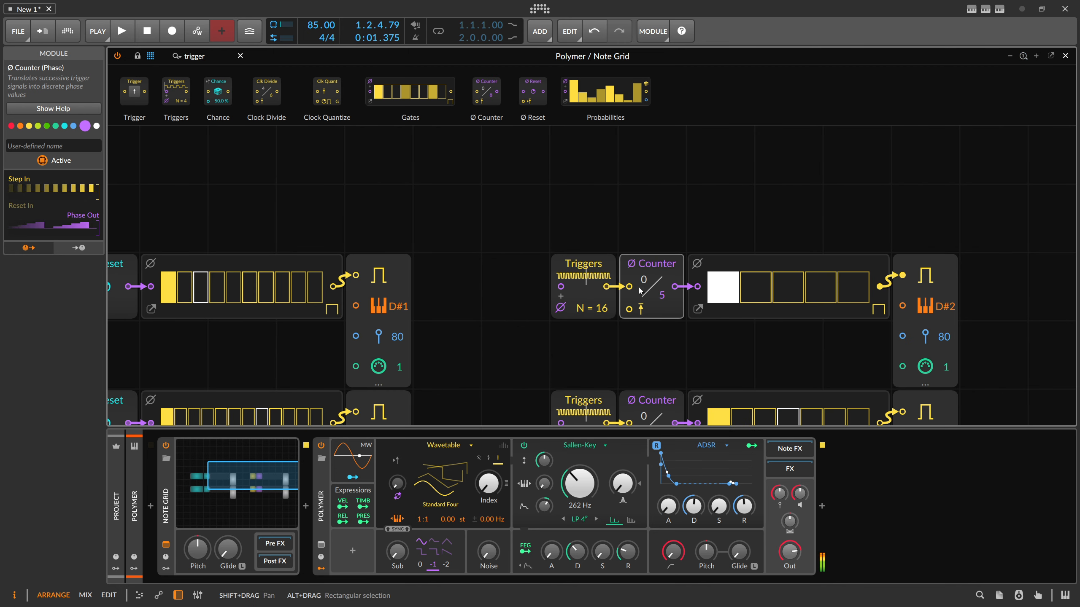
pyautogui.scroll(-1, 625, 298)
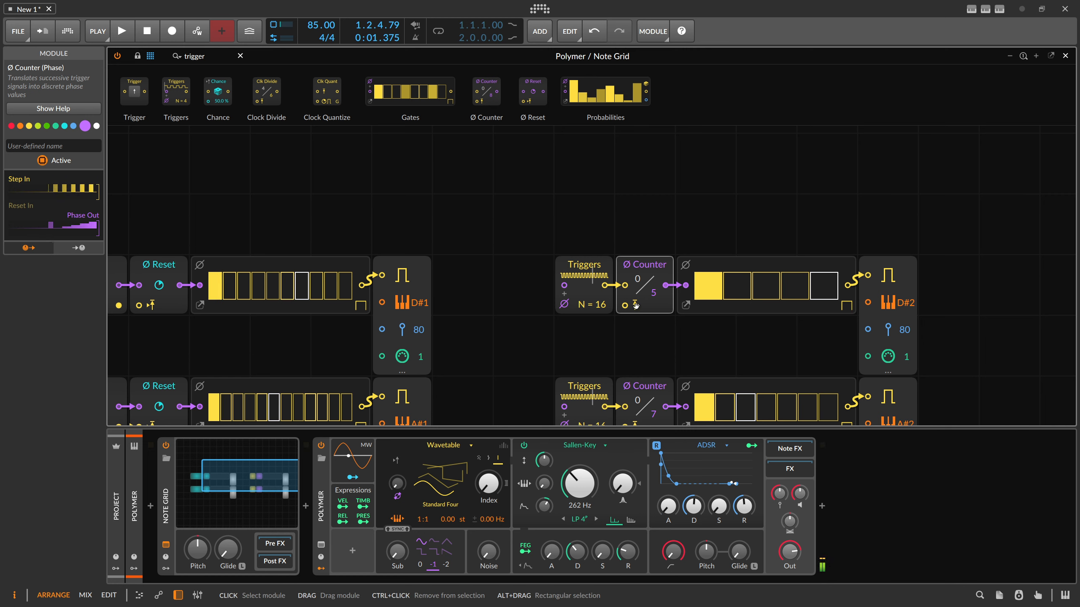
pyautogui.scroll(-1, 602, 329)
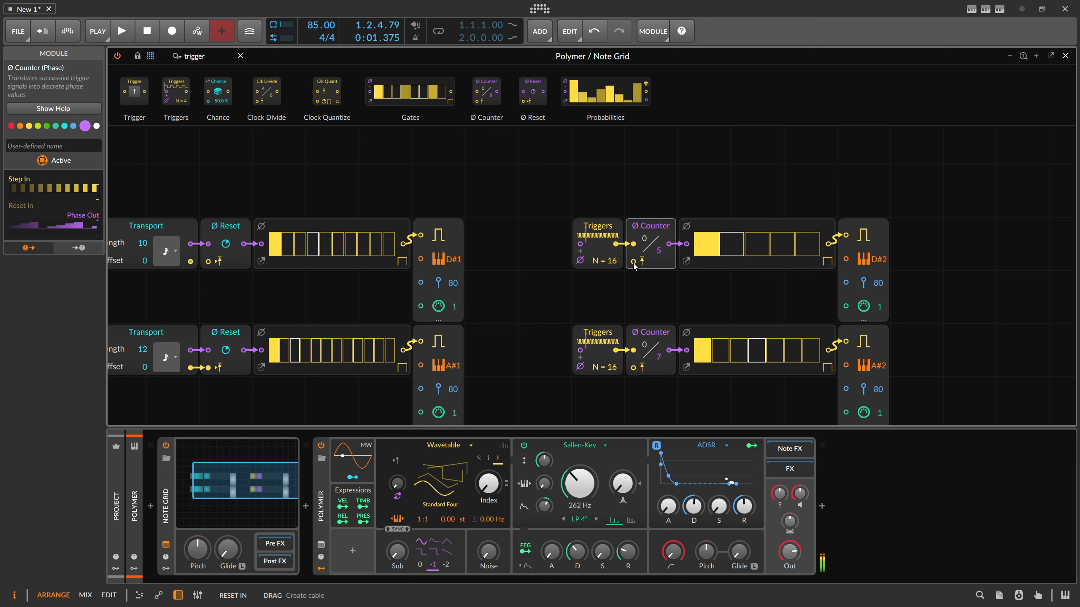
pyautogui.scroll(-2, 584, 285)
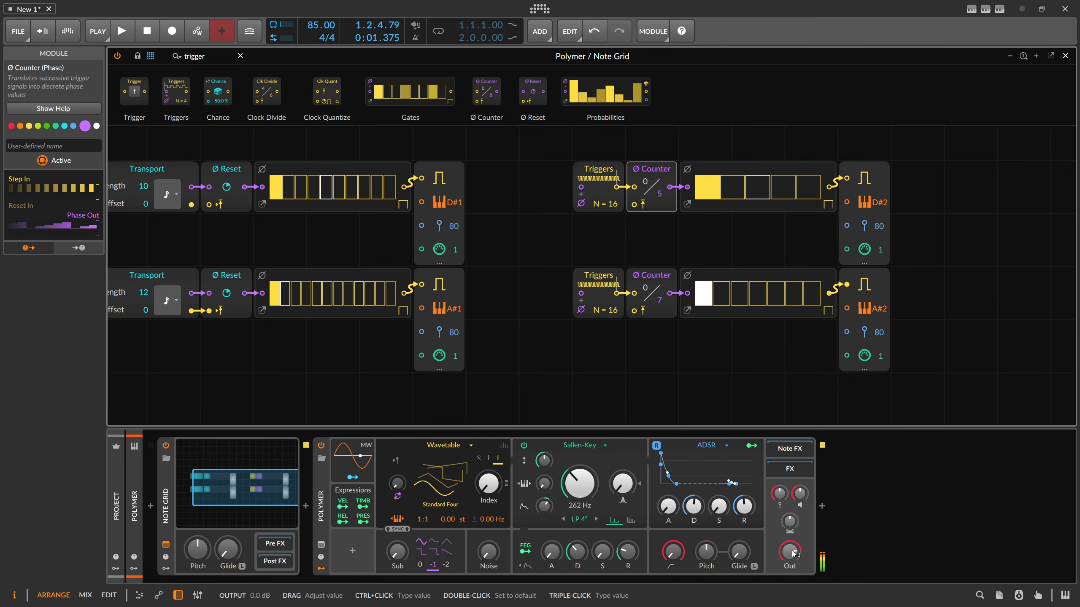
# - Turn down Polymer's output level and add a Pitches module below the Transport-driven Gates chains
pyautogui.moveTo(794, 554); pyautogui.dragTo(794, 603)
pyautogui.moveTo(566, 396); pyautogui.dragTo(618, 280)
pyautogui.scroll(-1, 604, 319)
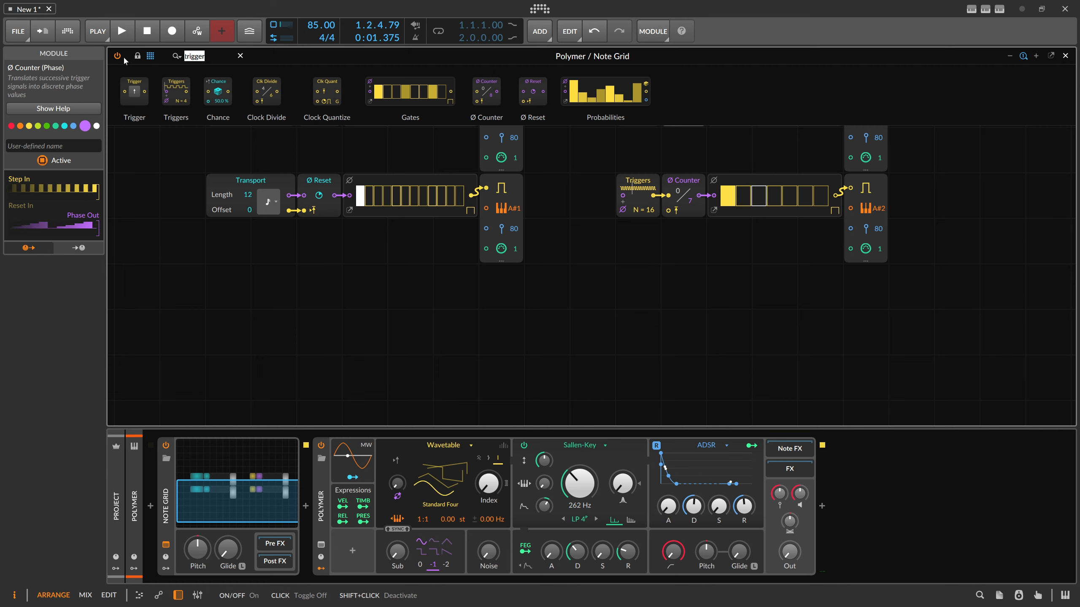
pyautogui.hotkey('ctrl', 'a')
pyautogui.write('pitches')
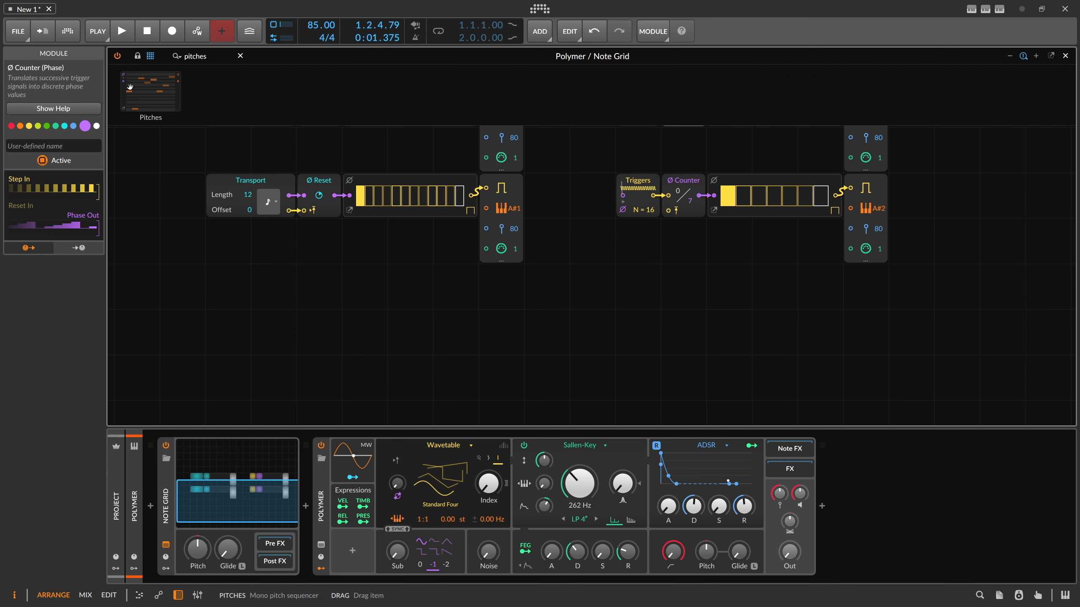
pyautogui.moveTo(150, 92); pyautogui.dragTo(432, 351)
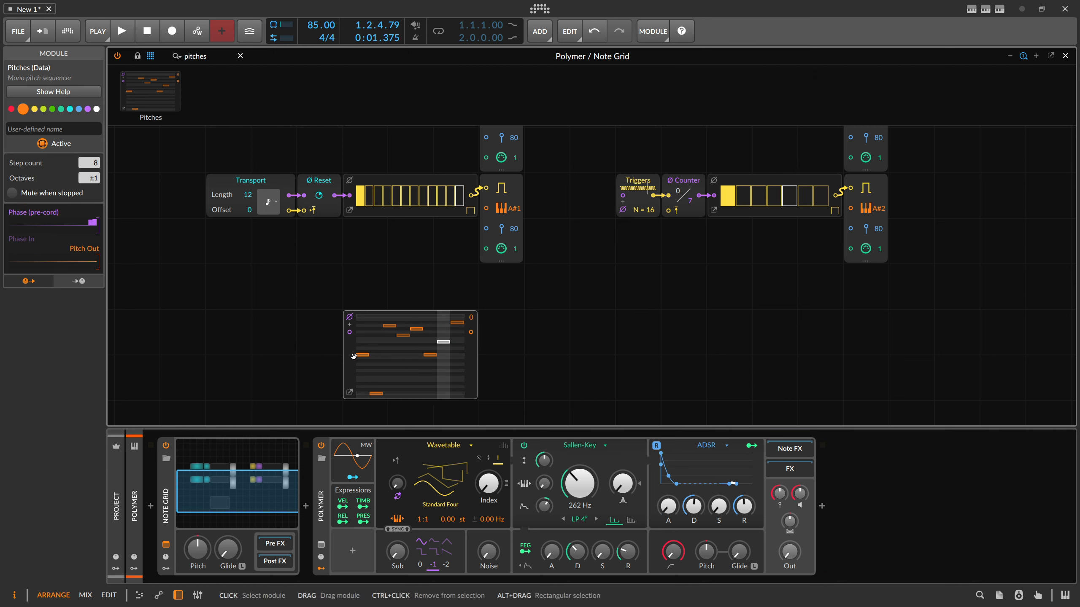
# - Set the Pitches module to 3 steps and draw a rising pitch pattern with the third step at 8.00 st
pyautogui.moveTo(91, 163); pyautogui.dragTo(91, 166)
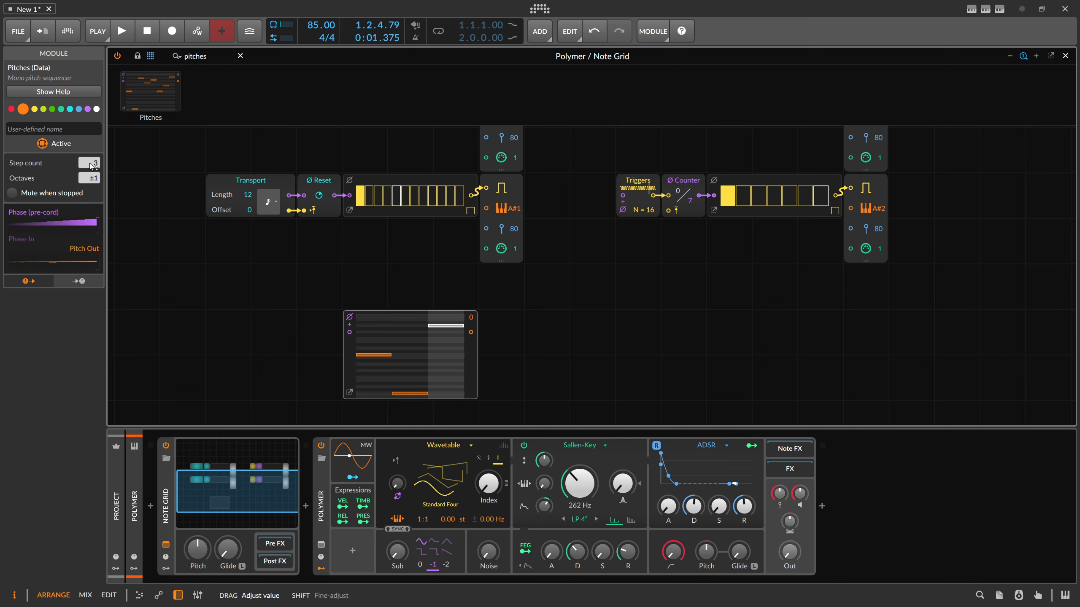
pyautogui.click(366, 345)
pyautogui.click(411, 336)
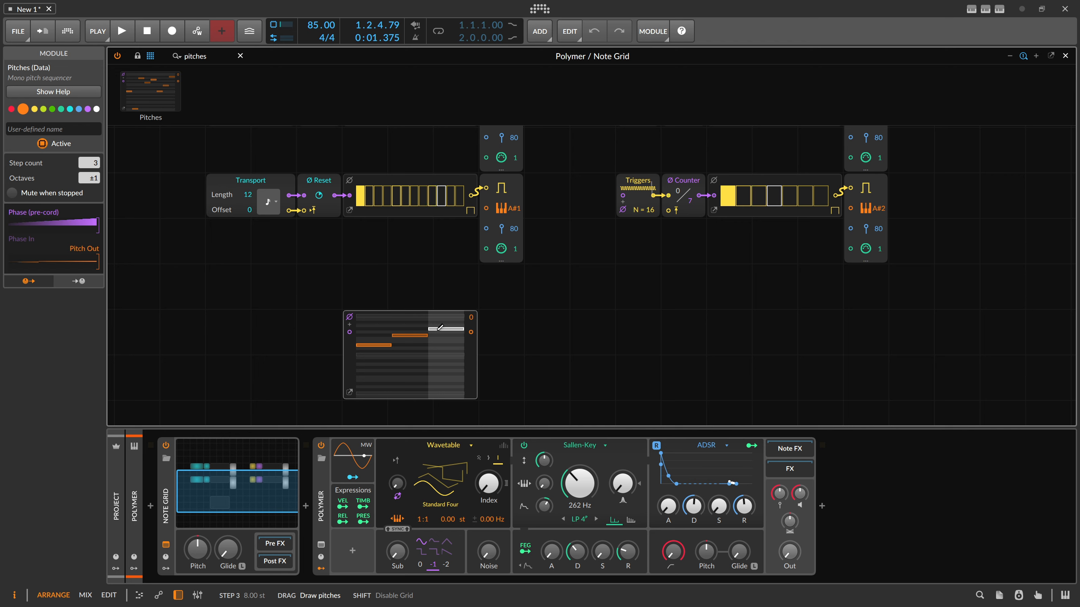
# - Copy the Transport module of the 12-length chain and align the copy ahead of the Pitches module
pyautogui.click(314, 291)
pyautogui.click(248, 188)
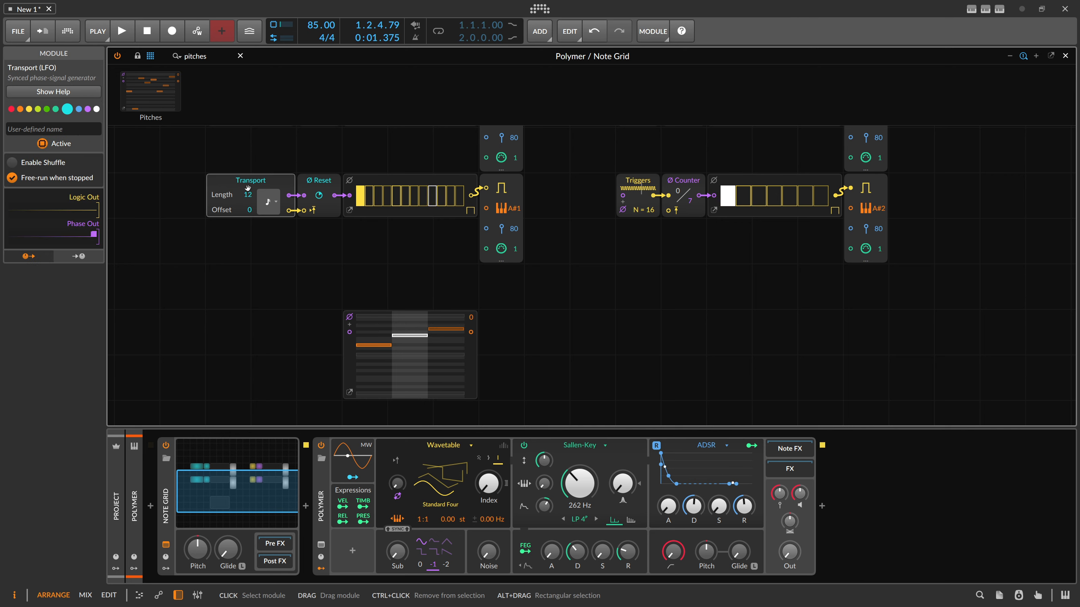
pyautogui.hotkey('ctrl', 'c')
pyautogui.click(255, 342)
pyautogui.hotkey('ctrl', 'v')
pyautogui.moveTo(286, 322); pyautogui.dragTo(238, 324)
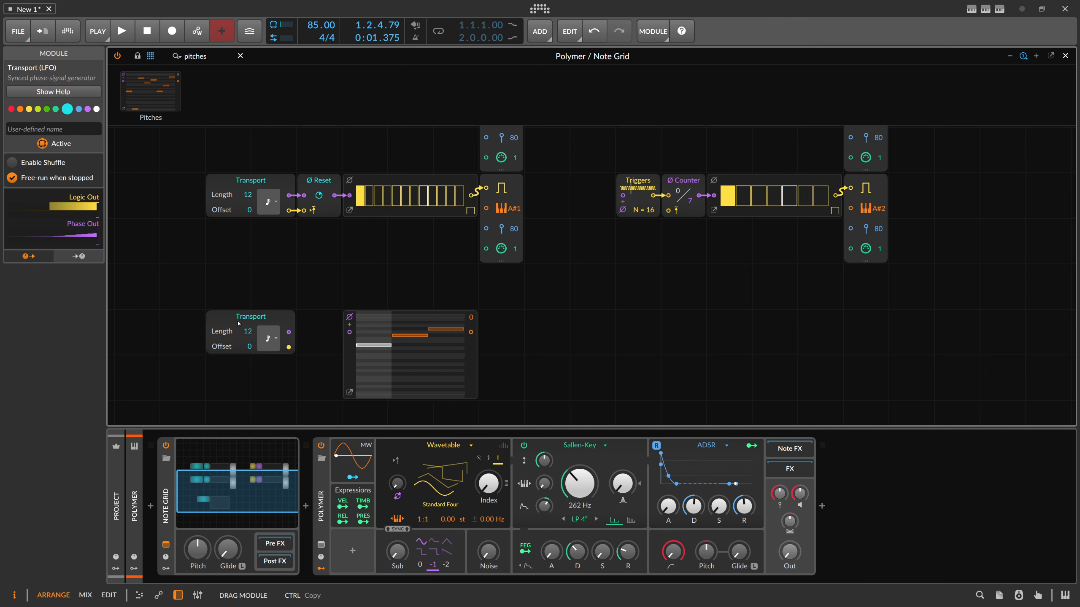
# - Place a copy of Ø Reset between the new Transport and Pitches, wiring both Transport outputs into it and its phase output into Pitches
pyautogui.click(287, 288)
pyautogui.click(319, 185)
pyautogui.hotkey('ctrl', 'c')
pyautogui.click(316, 330)
pyautogui.hotkey('ctrl', 'v')
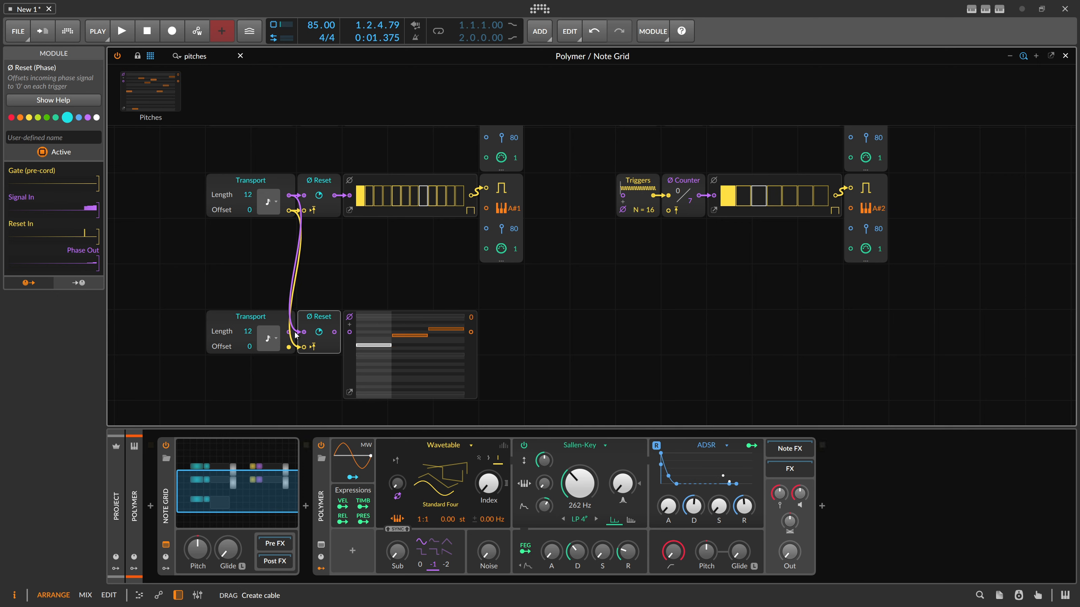
pyautogui.moveTo(296, 346); pyautogui.dragTo(350, 331)
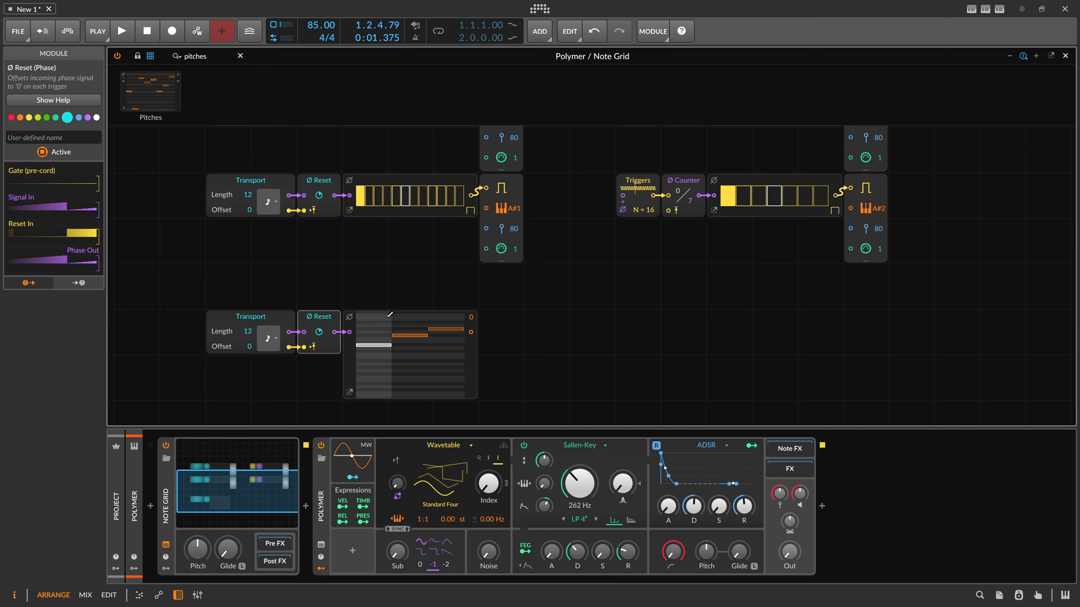
# - Set the new Transport's length to 3 and copy the A#1 Note Out after Pitches, feeding its pitch input from the Pitches output
pyautogui.moveTo(248, 332); pyautogui.dragTo(247, 361)
pyautogui.click(518, 187)
pyautogui.hotkey('ctrl', 'c')
pyautogui.click(506, 323)
pyautogui.hotkey('ctrl', 'v')
pyautogui.moveTo(471, 332); pyautogui.dragTo(453, 287)
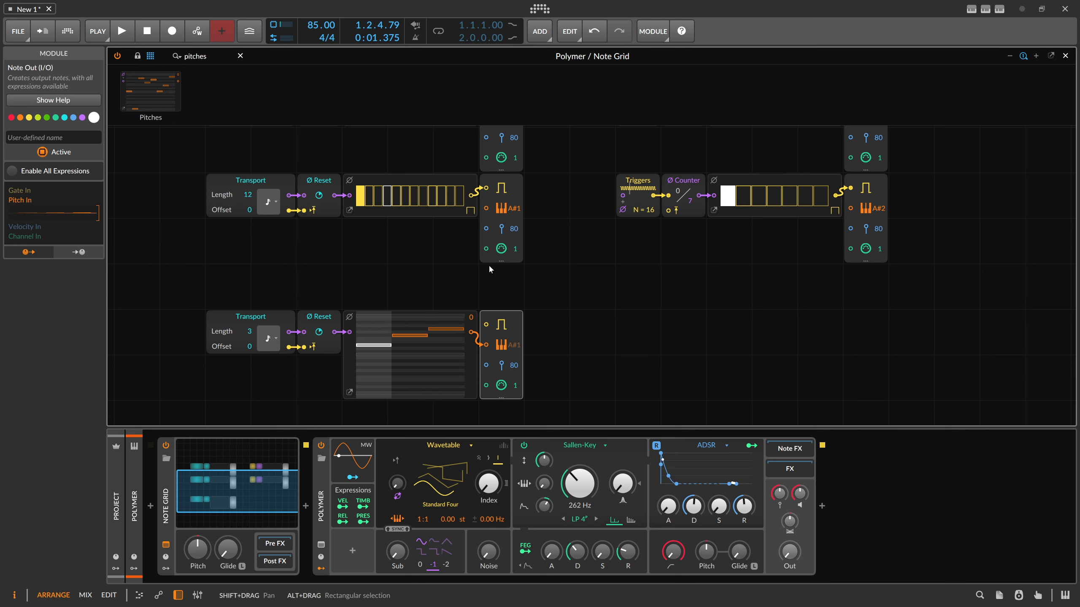
# - Add a Triggers module below the new Ø Reset, connect it to the new Note Out's gate input, and set N to 16
pyautogui.moveTo(213, 56); pyautogui.dragTo(128, 54)
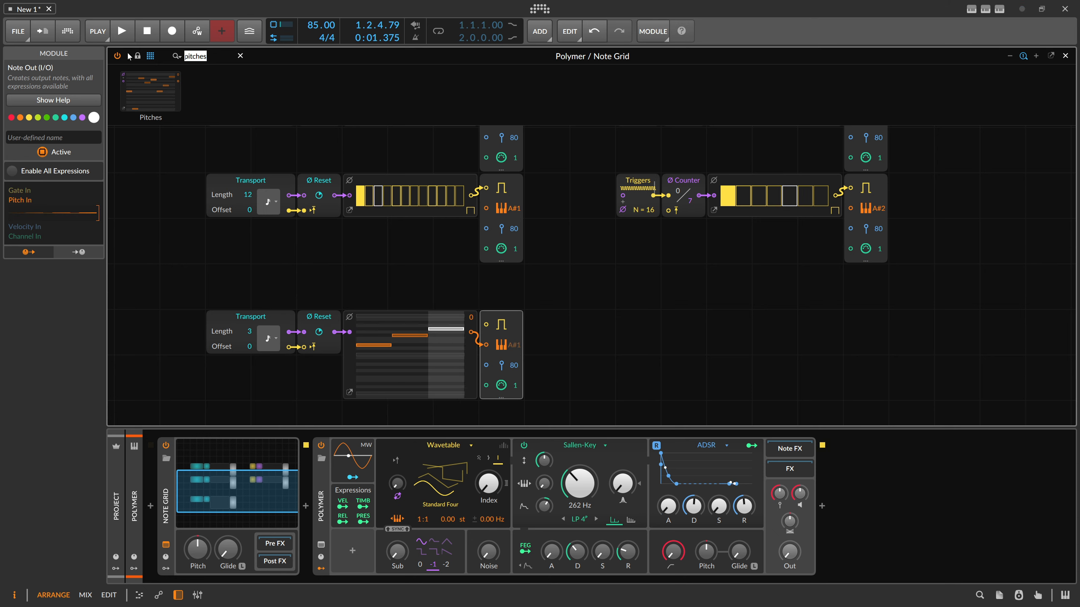
pyautogui.write('trigger')
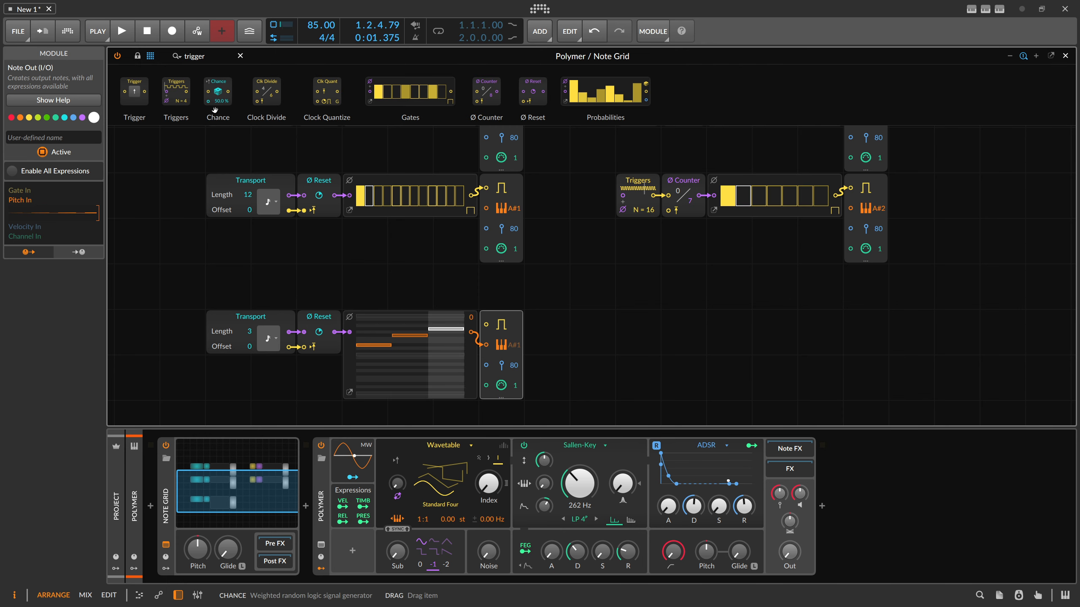
pyautogui.moveTo(175, 91); pyautogui.dragTo(485, 324)
pyautogui.click(269, 337)
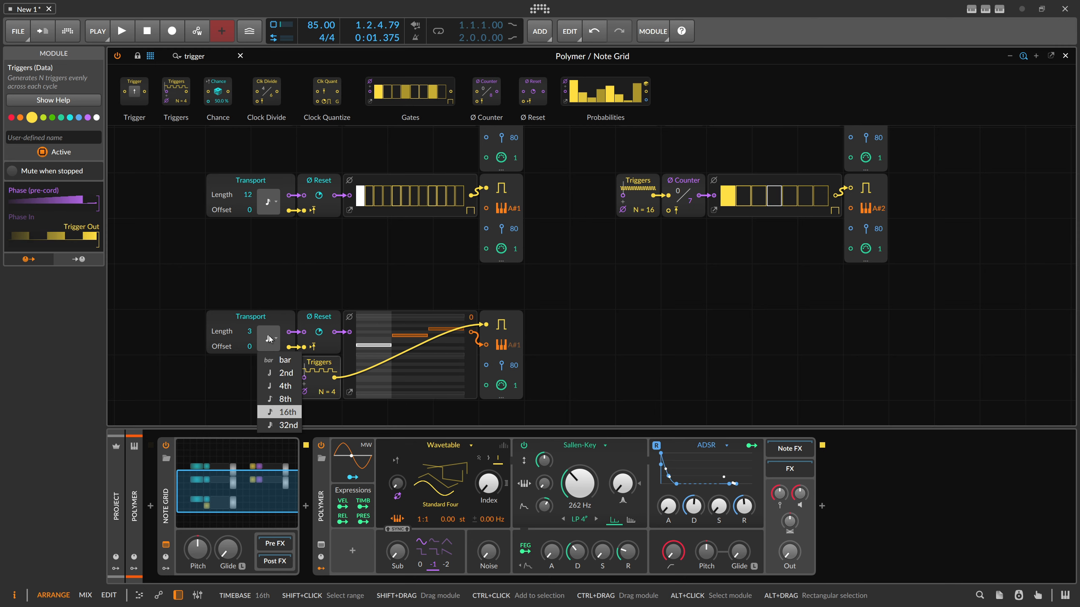
pyautogui.click(327, 391)
pyautogui.moveTo(327, 391); pyautogui.dragTo(327, 340)
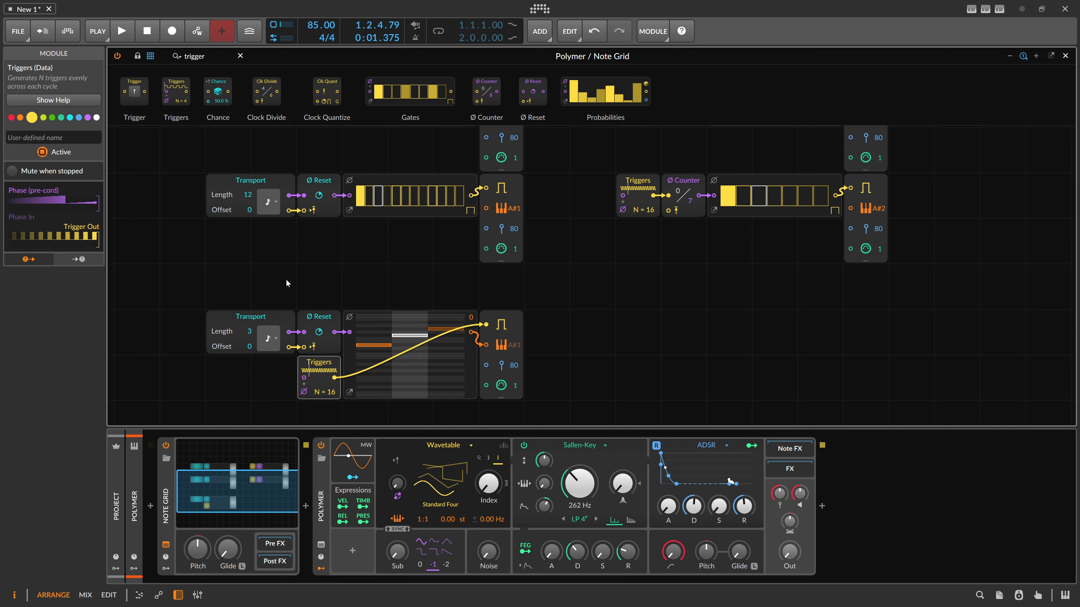
# - Start playback and add a Transport Playing module, connecting its output to the reset inputs of all three Ø Resets and the lower Ø Counter
pyautogui.press('space')
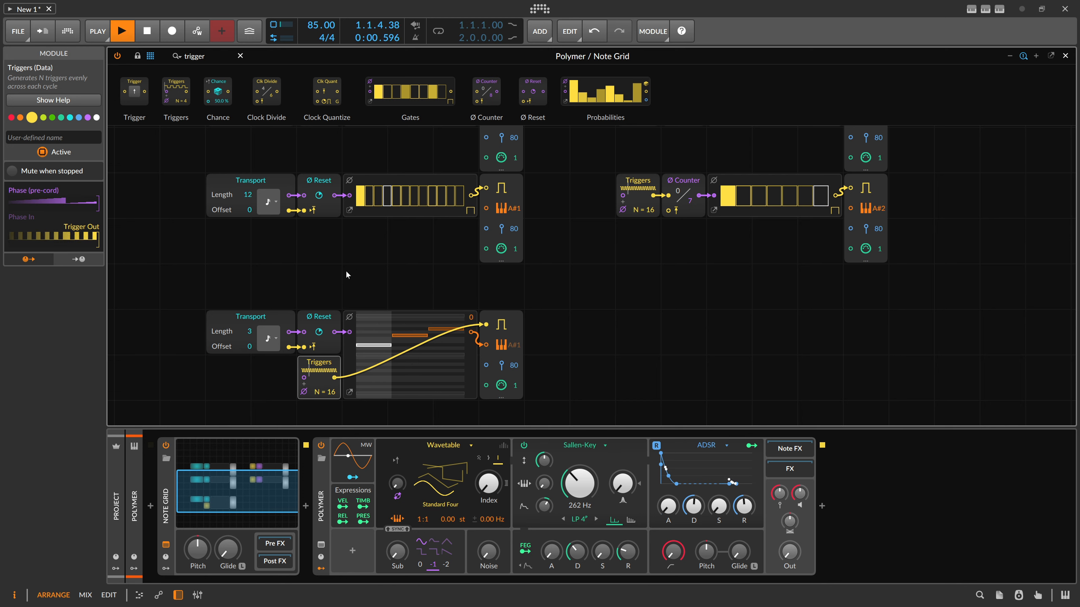
pyautogui.click(144, 57)
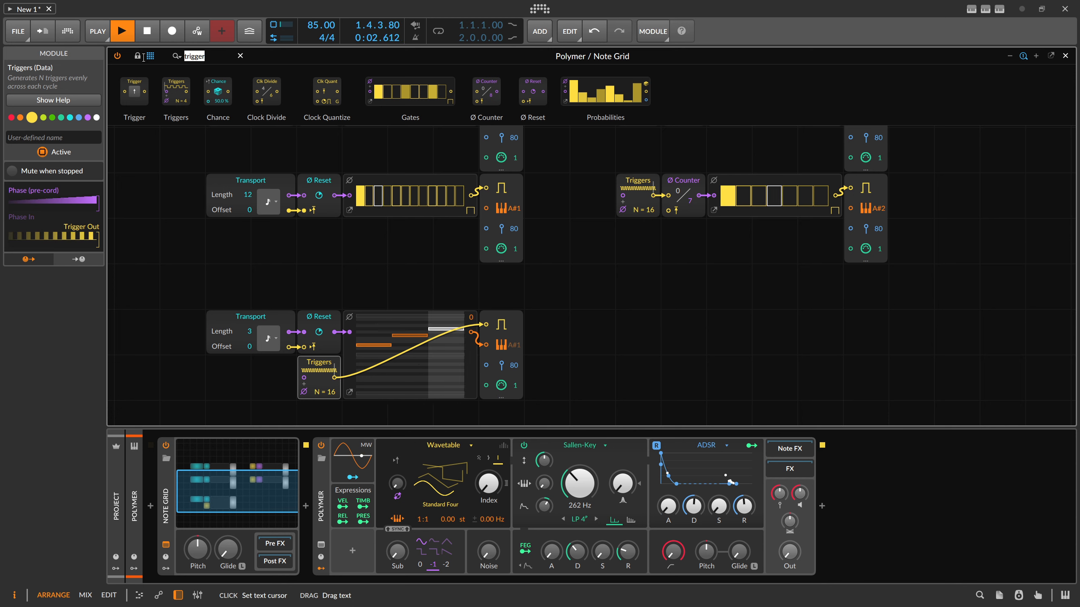
pyautogui.write('play')
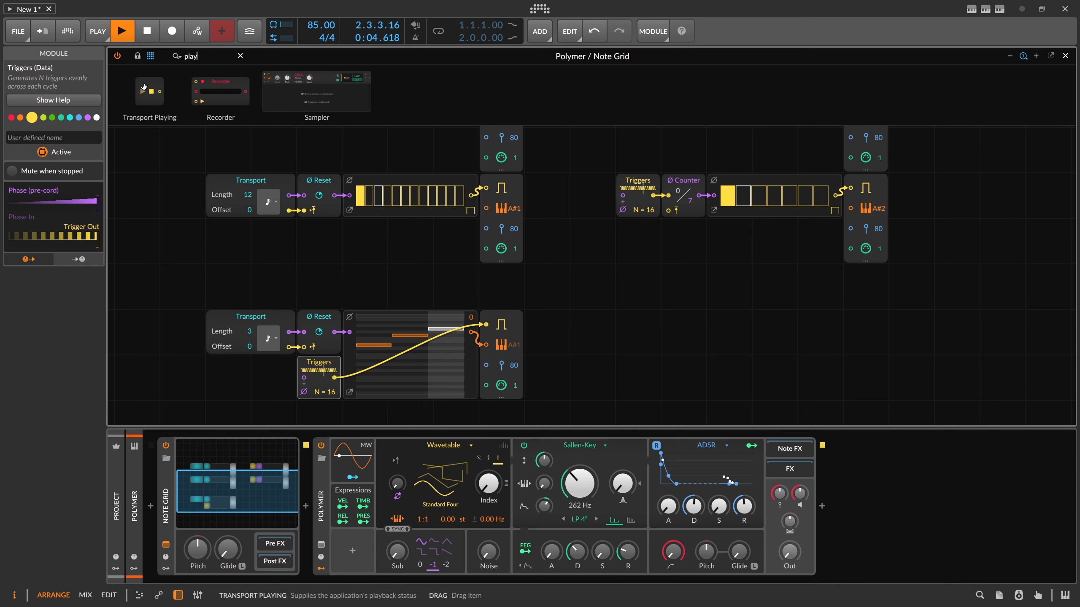
pyautogui.moveTo(143, 87); pyautogui.dragTo(305, 211)
pyautogui.scroll(3, 238, 225)
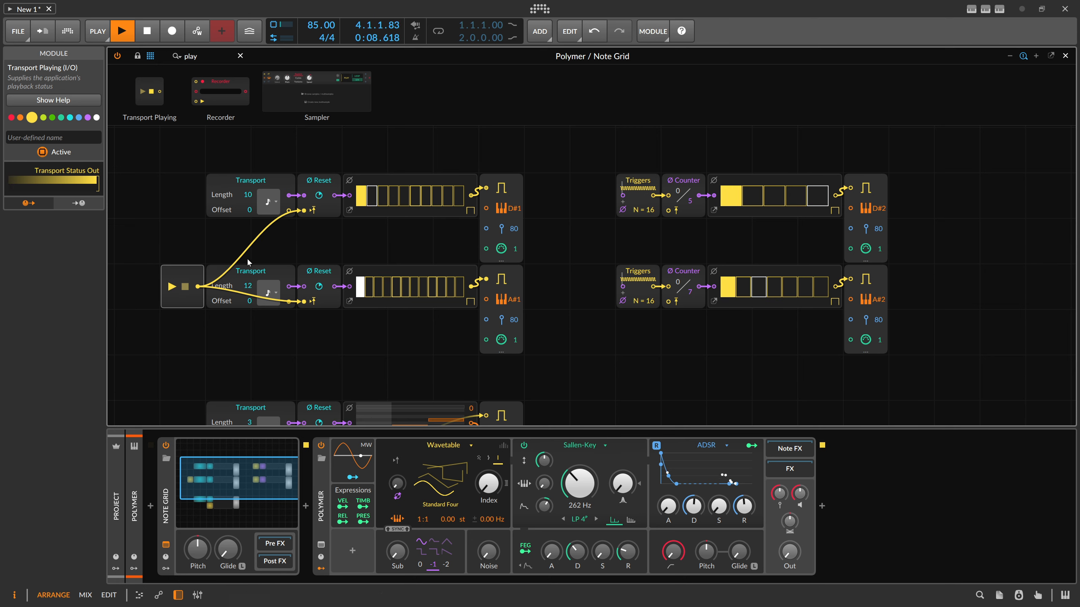
pyautogui.scroll(-3, 216, 212)
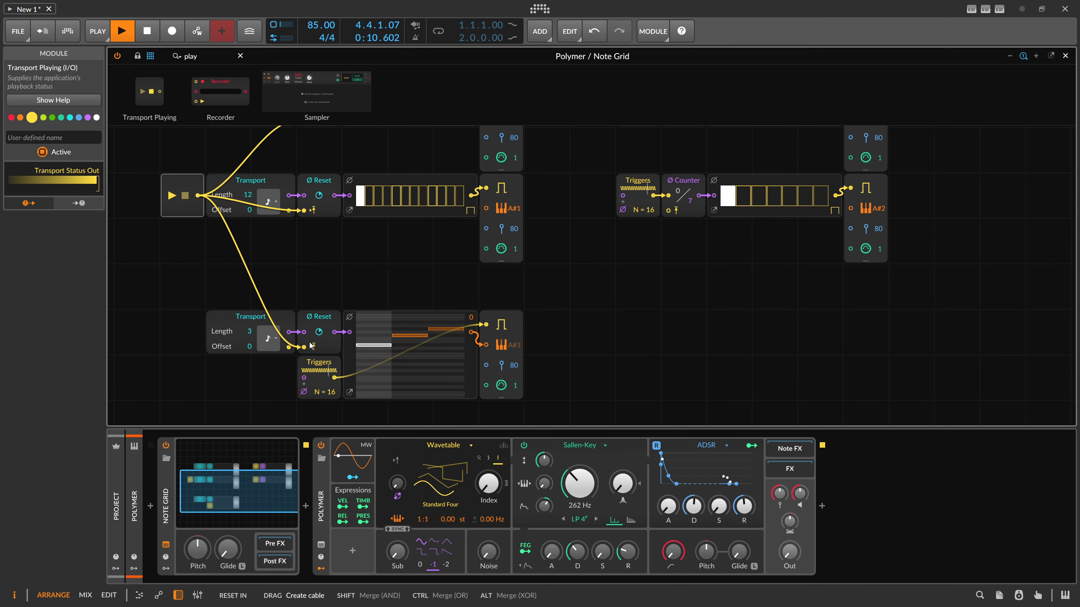
pyautogui.moveTo(206, 199); pyautogui.dragTo(668, 210)
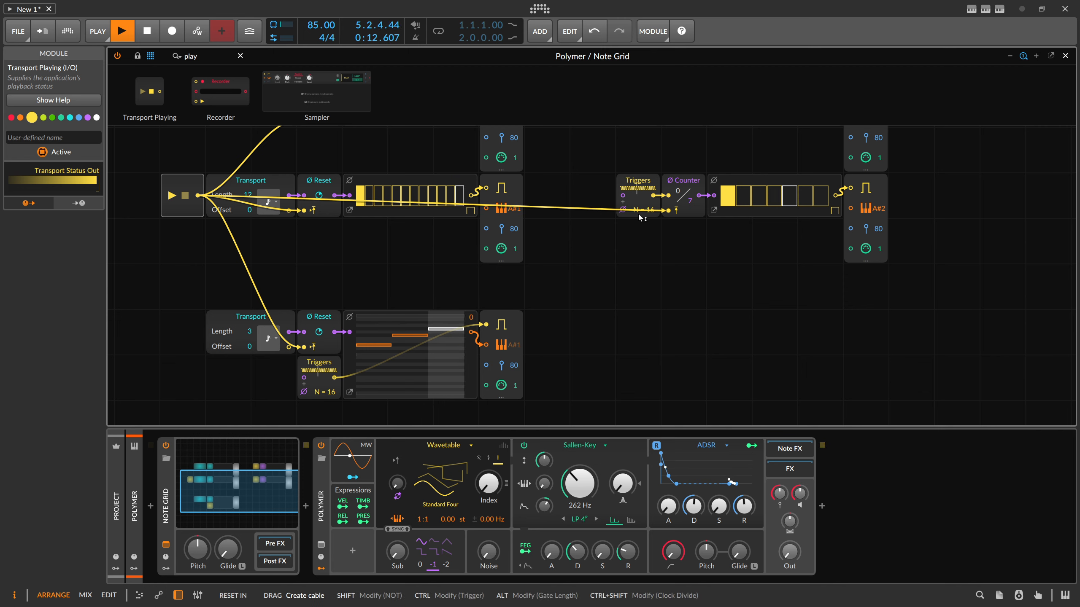
# - Close the grid editor, stop playback, reopen the Note Grid, and restart playback from the beginning to hear the patch
pyautogui.click(1066, 56)
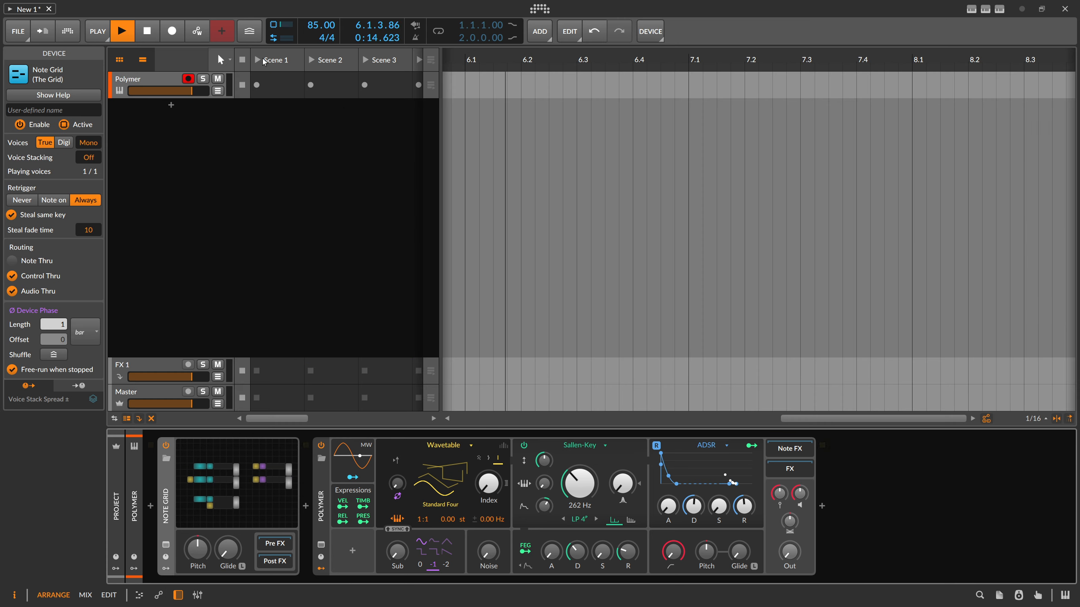
pyautogui.click(148, 33)
pyautogui.click(237, 485)
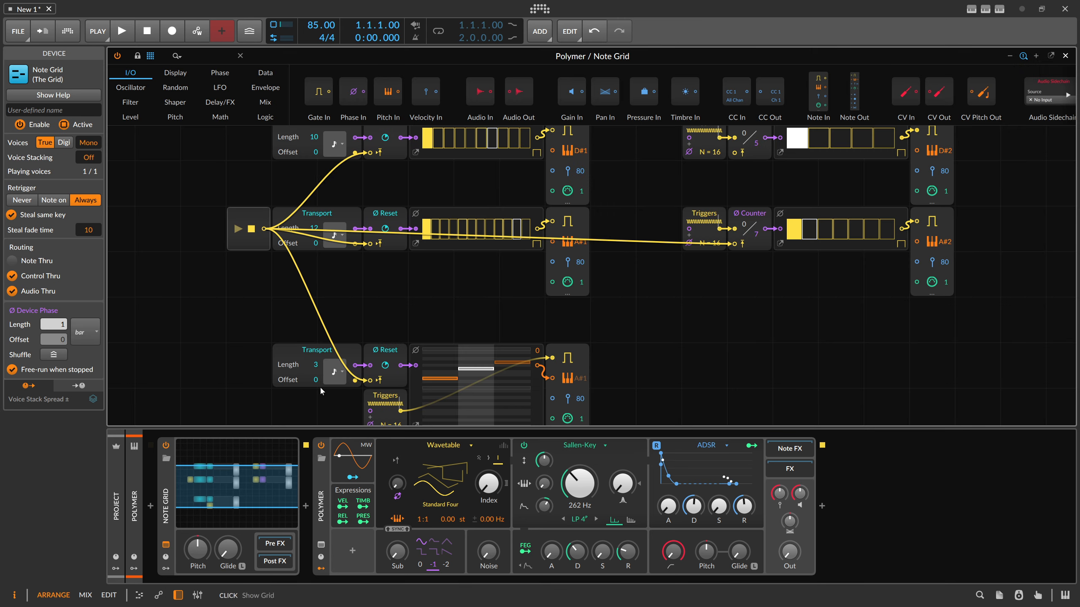
pyautogui.click(122, 33)
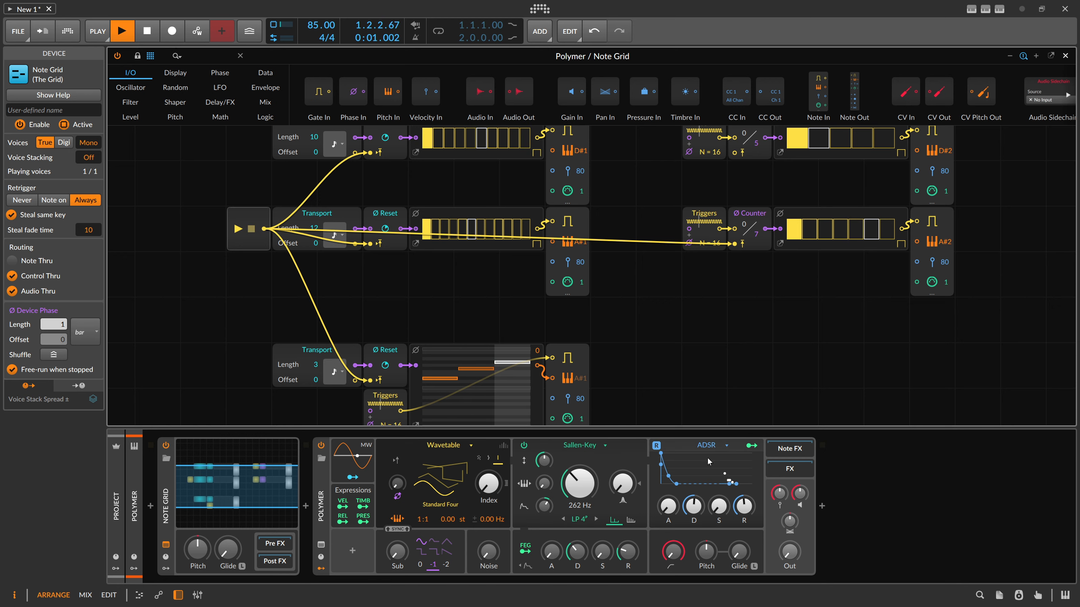
pyautogui.scroll(-2, 639, 282)
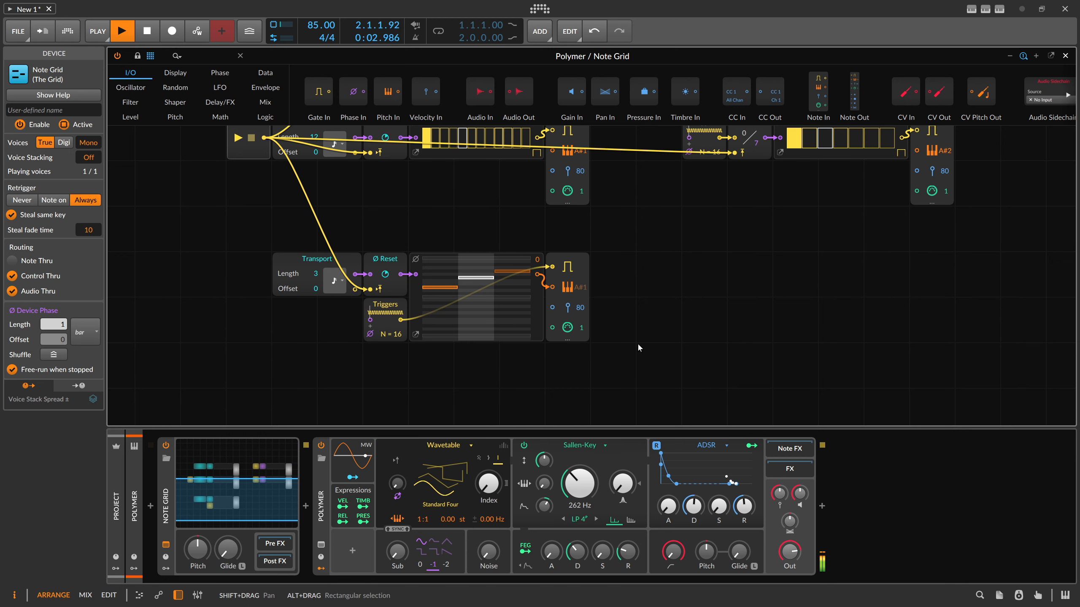
# - Set the step count of Pitches and the length of its Transport to 13, and fill the sequencer with a 13-step melody
pyautogui.scroll(1, 638, 345)
pyautogui.moveTo(799, 494); pyautogui.dragTo(799, 510)
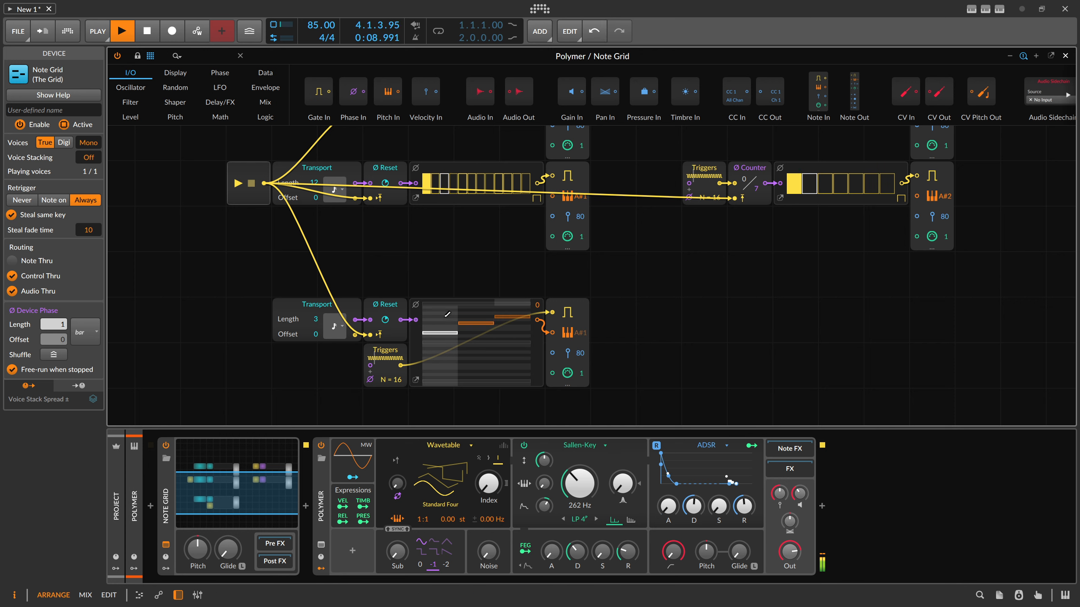
pyautogui.scroll(3, 478, 315)
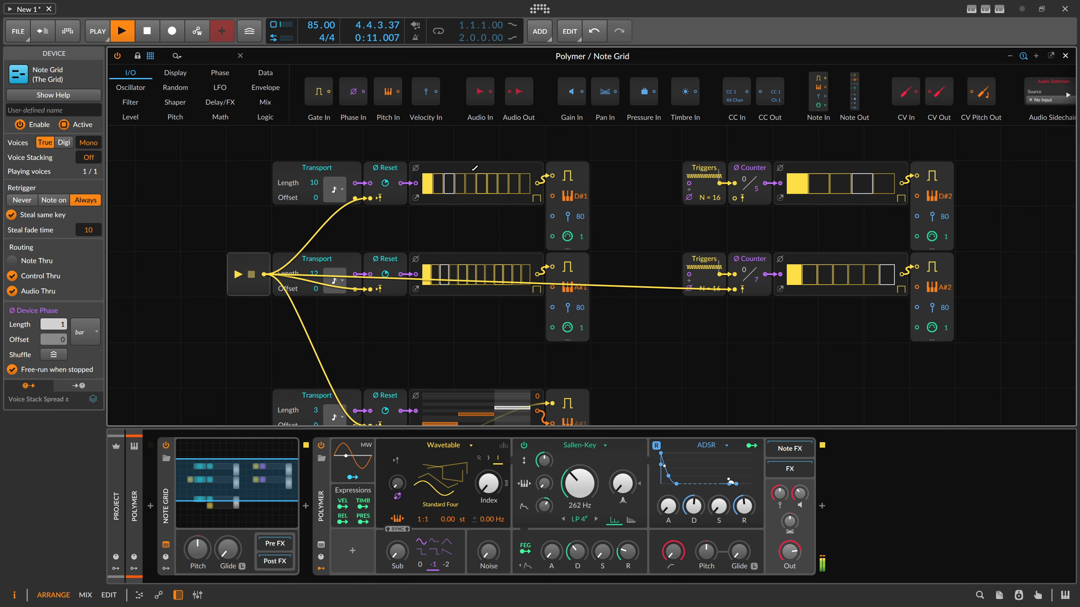
pyautogui.scroll(-4, 650, 263)
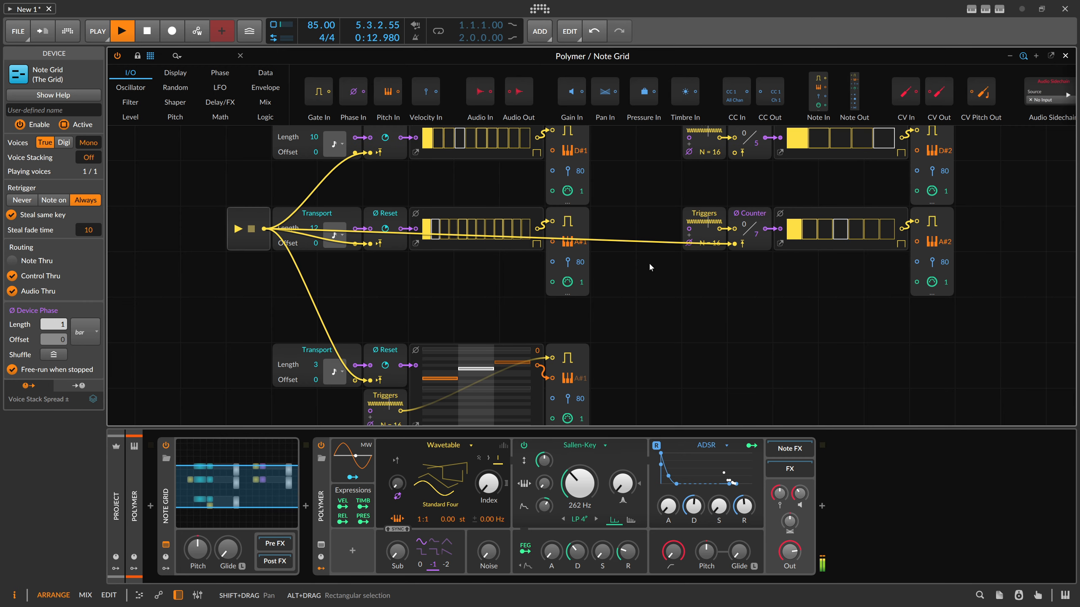
pyautogui.click(511, 264)
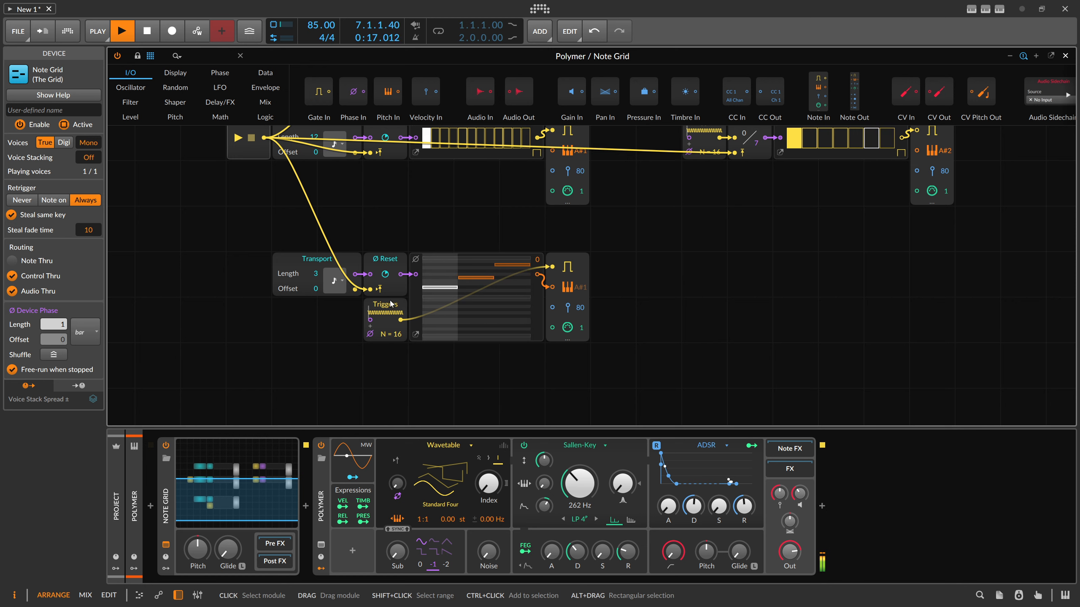
pyautogui.click(414, 300)
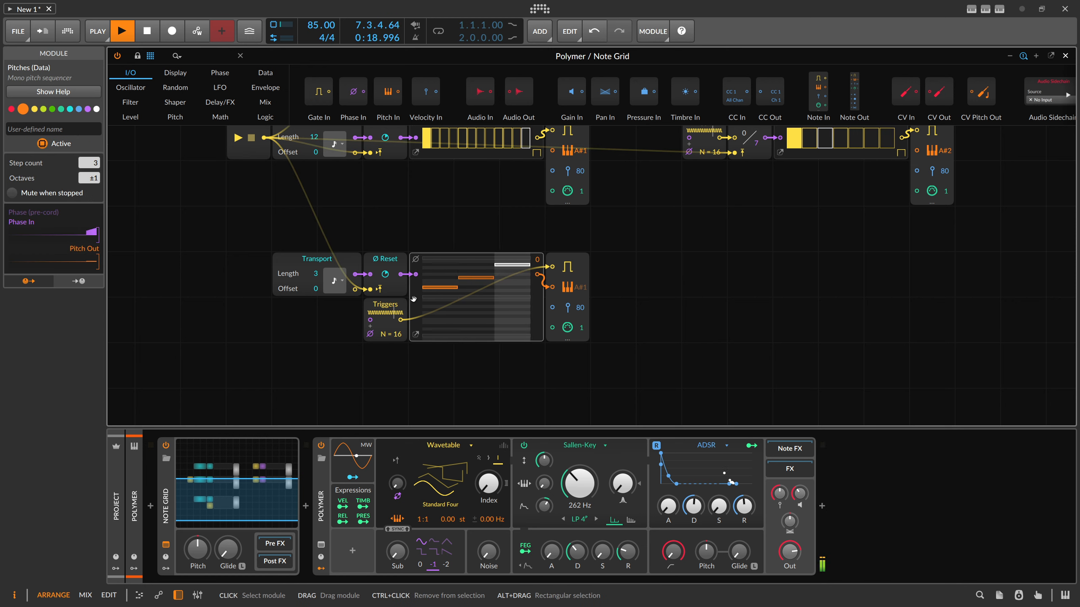
pyautogui.moveTo(90, 163); pyautogui.dragTo(90, 124)
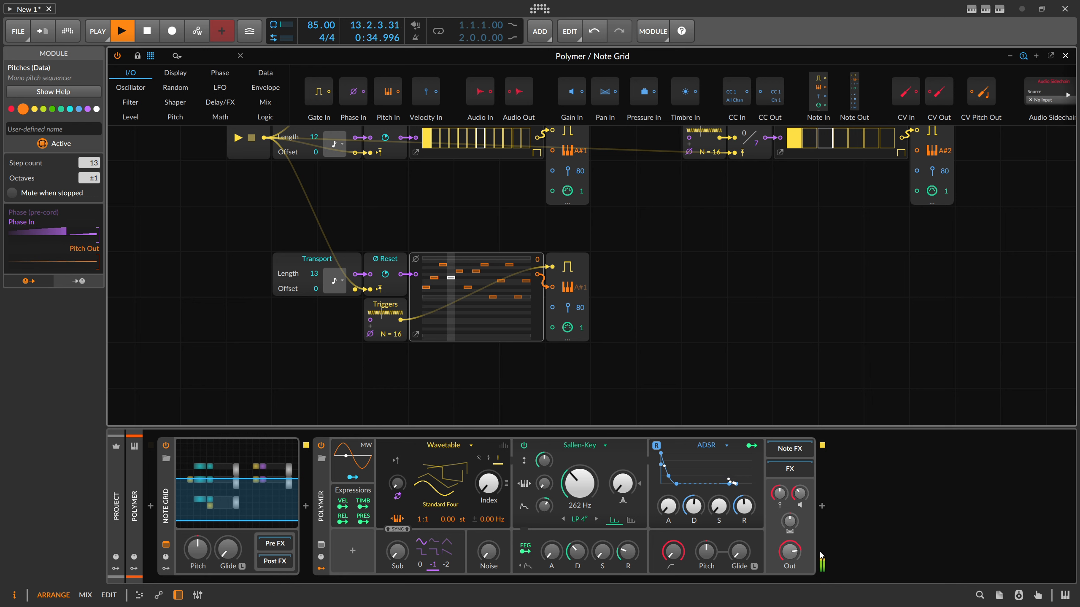
# - Switch from the browser video back to Bitwig Studio and review the Transport, Ø Reset and Pitches row in the Note Grid
pyautogui.moveTo(673, 266); pyautogui.dragTo(636, 374)
pyautogui.moveTo(620, 302); pyautogui.dragTo(603, 290)
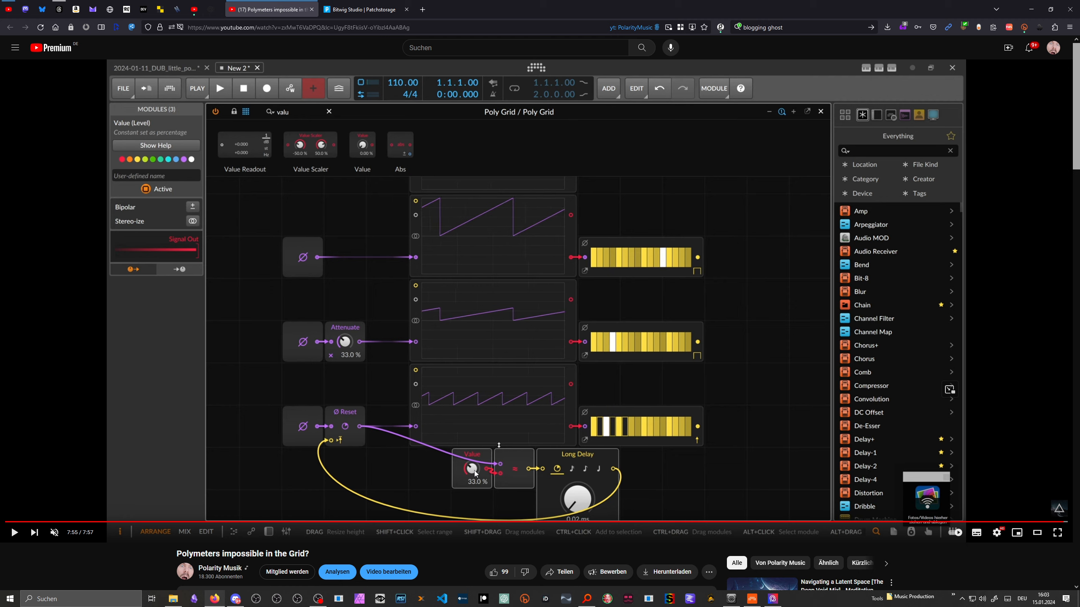
pyautogui.click(752, 598)
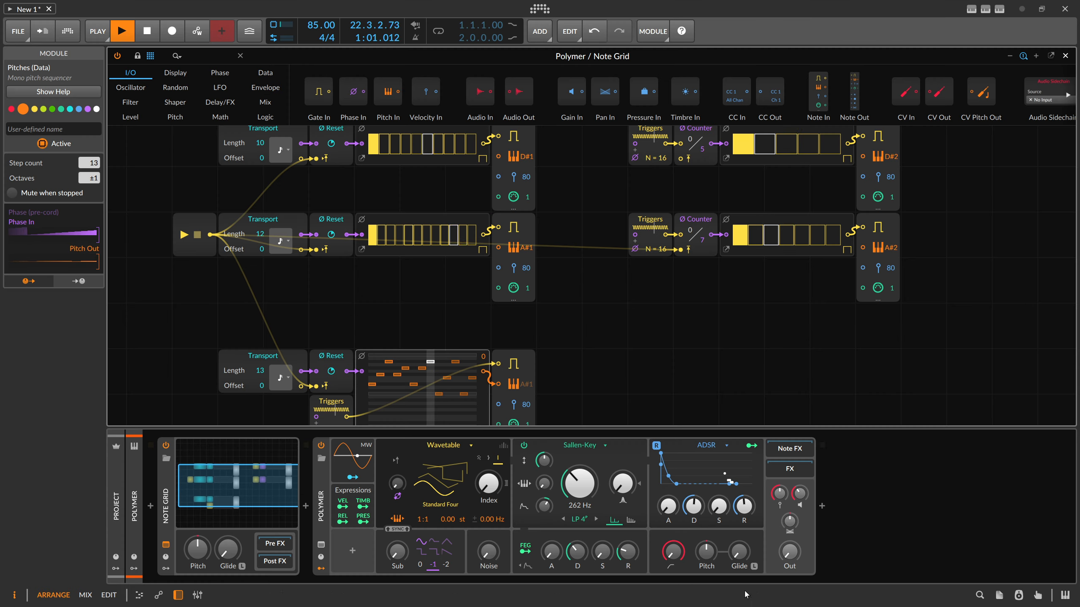
pyautogui.scroll(-2, 388, 302)
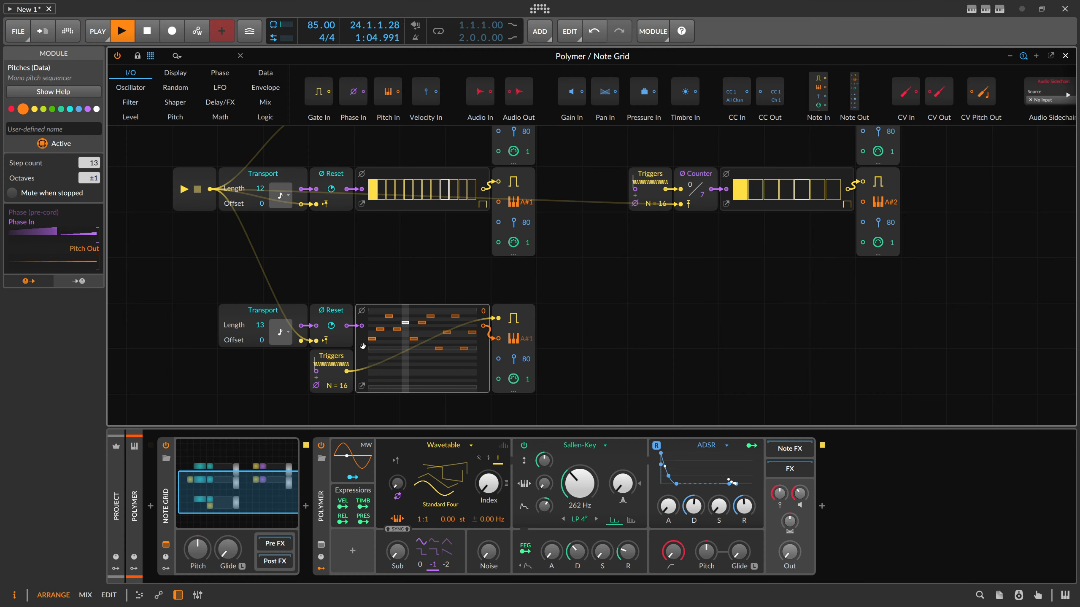
pyautogui.click(280, 310)
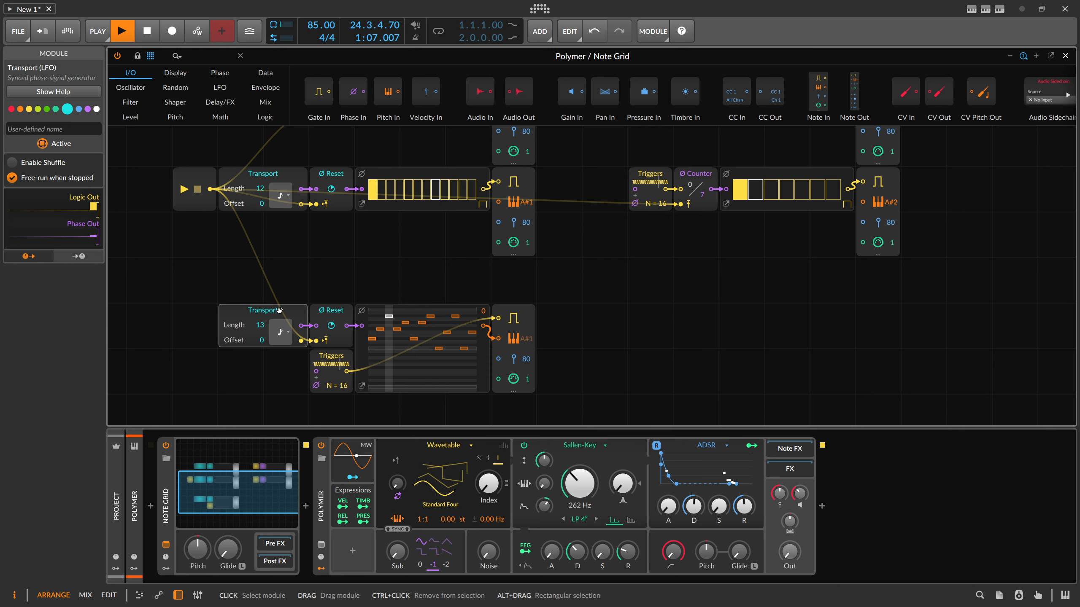
pyautogui.moveTo(321, 278); pyautogui.dragTo(360, 295)
pyautogui.scroll(-1, 398, 280)
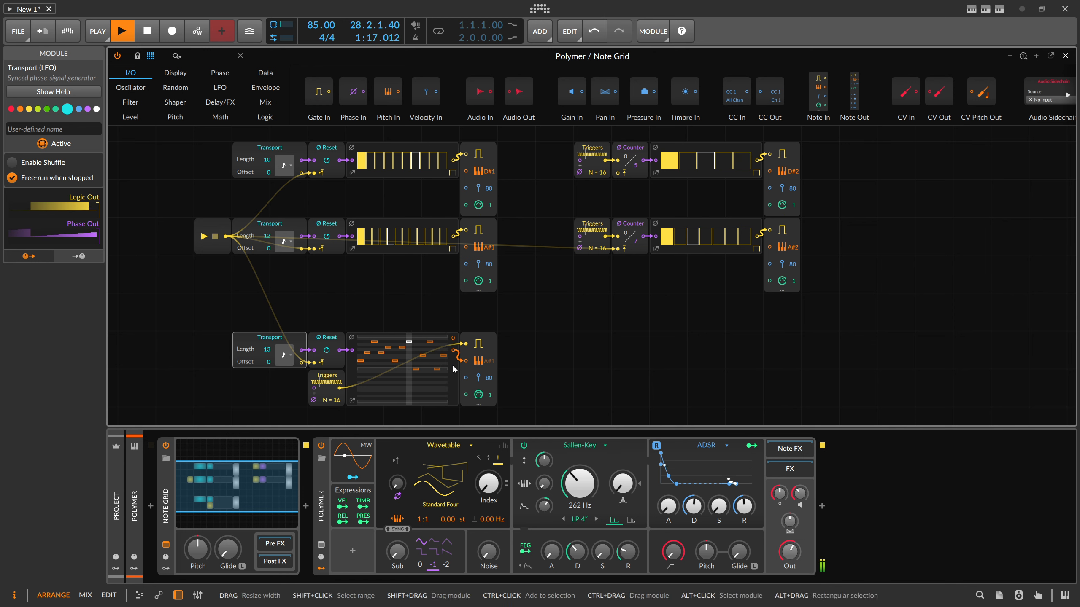
# - Find Pitch Quantize with "quan" and insert it between Pitches and its Note Out, with C#, D#, F, F#, G# and A# enabled
pyautogui.click(190, 56)
pyautogui.write('quan')
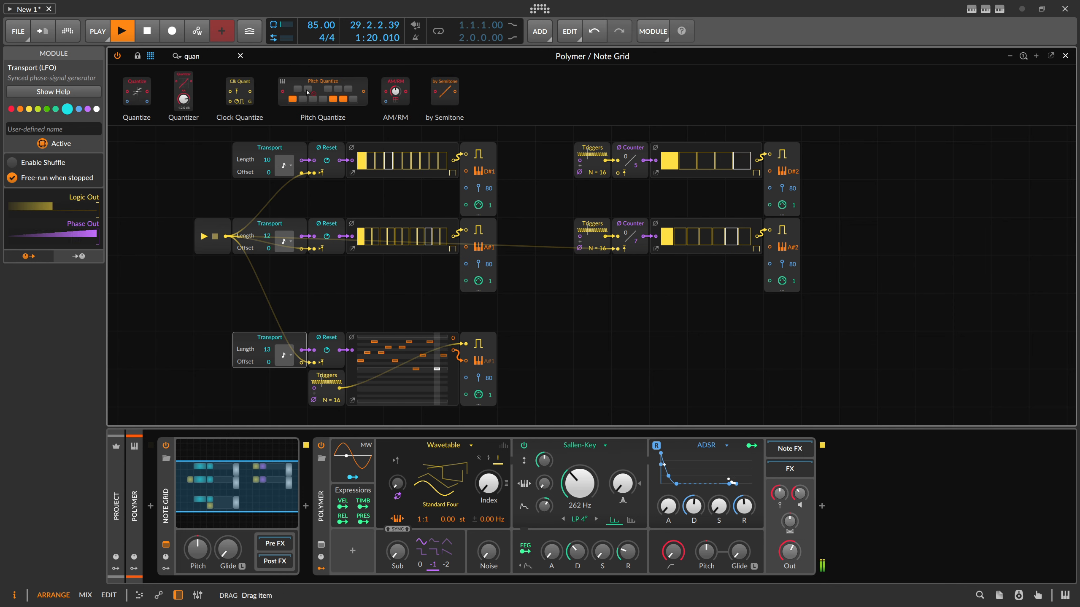
pyautogui.moveTo(307, 92); pyautogui.dragTo(493, 344)
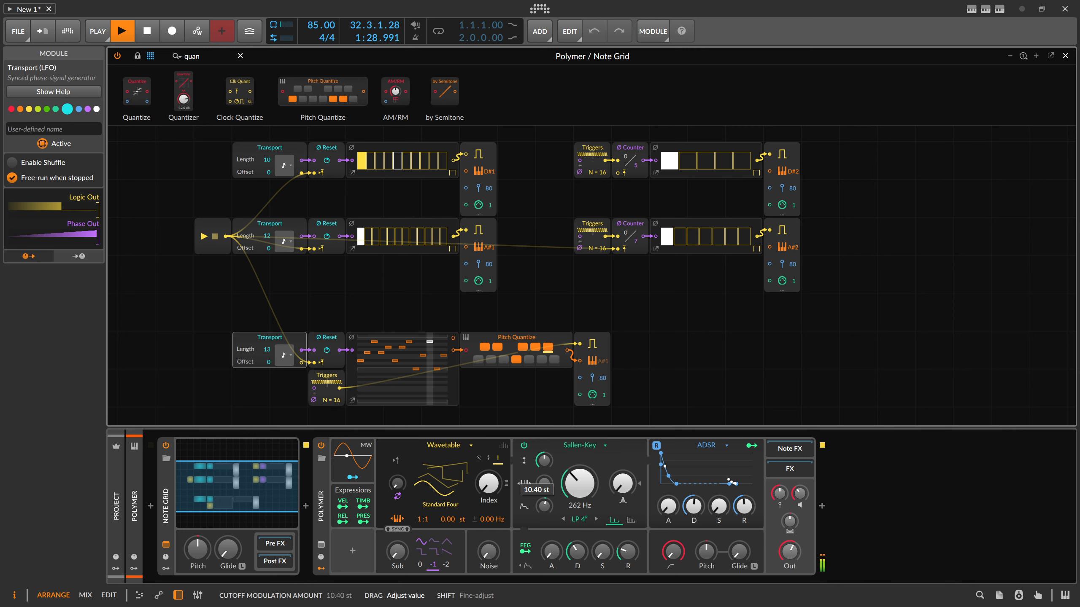
# - Add a Steps modulator to the Polymer device
pyautogui.click(349, 553)
pyautogui.write('ste')
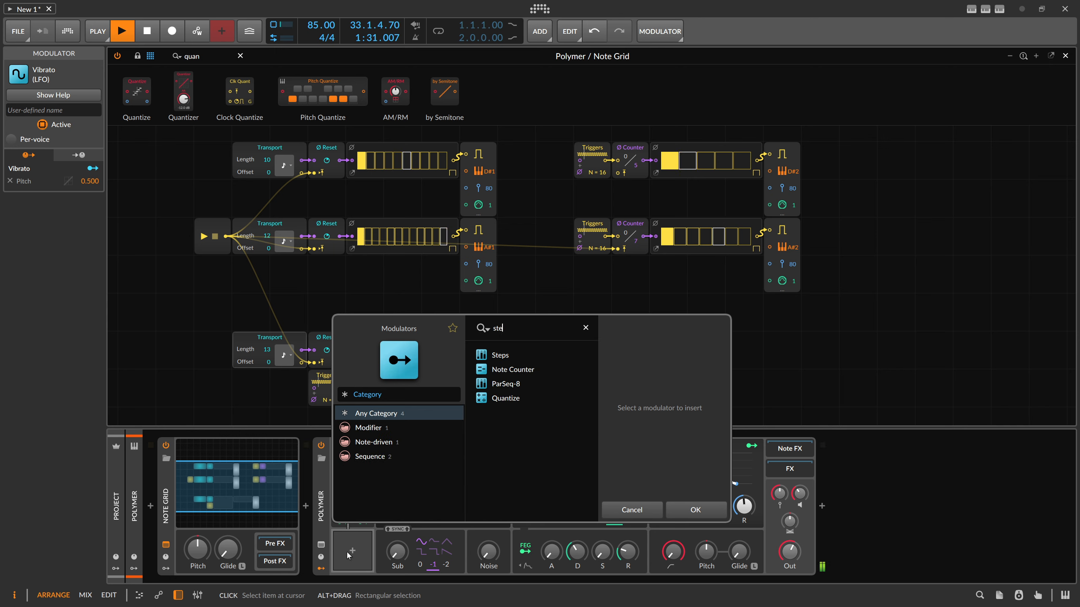
pyautogui.write('p')
pyautogui.press('Return')
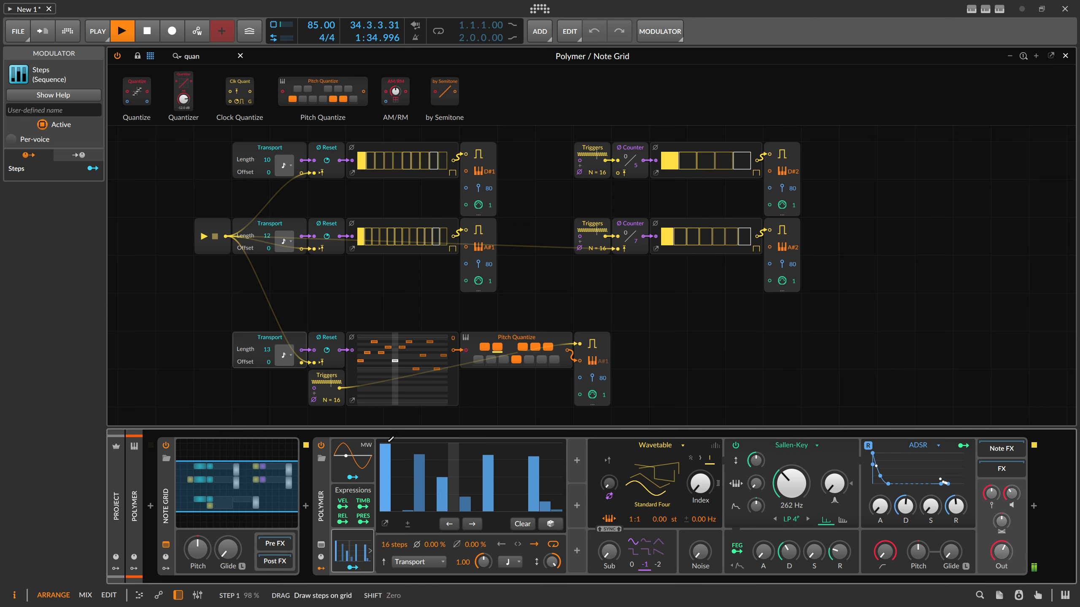
# - Leave only the first step of the Steps modulator raised, use a 16th note timebase and set the count to 6 steps
pyautogui.moveTo(385, 443); pyautogui.dragTo(403, 456)
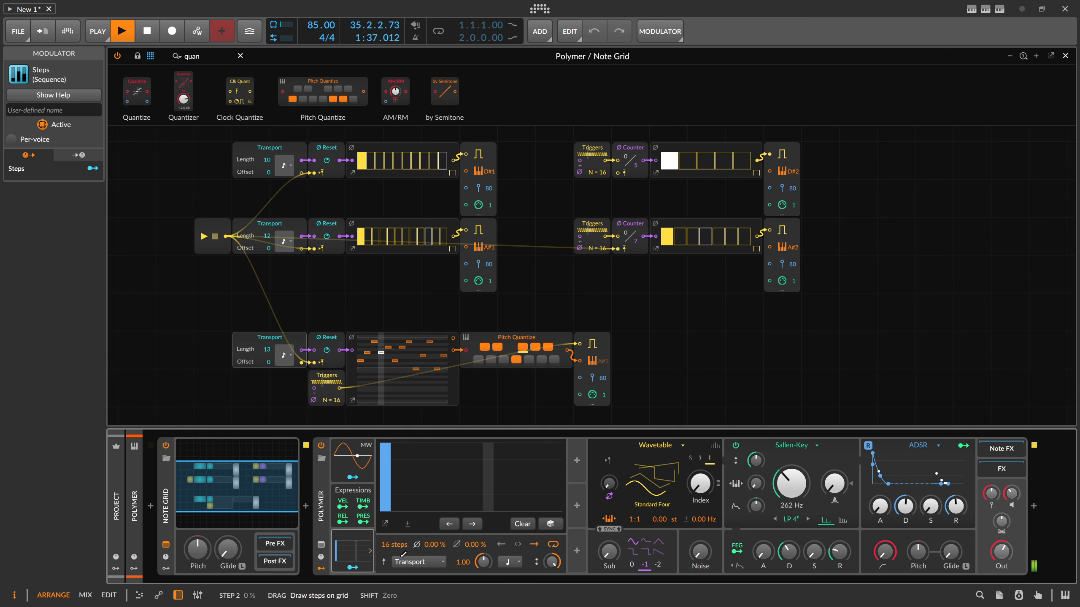
pyautogui.click(509, 562)
pyautogui.click(535, 453)
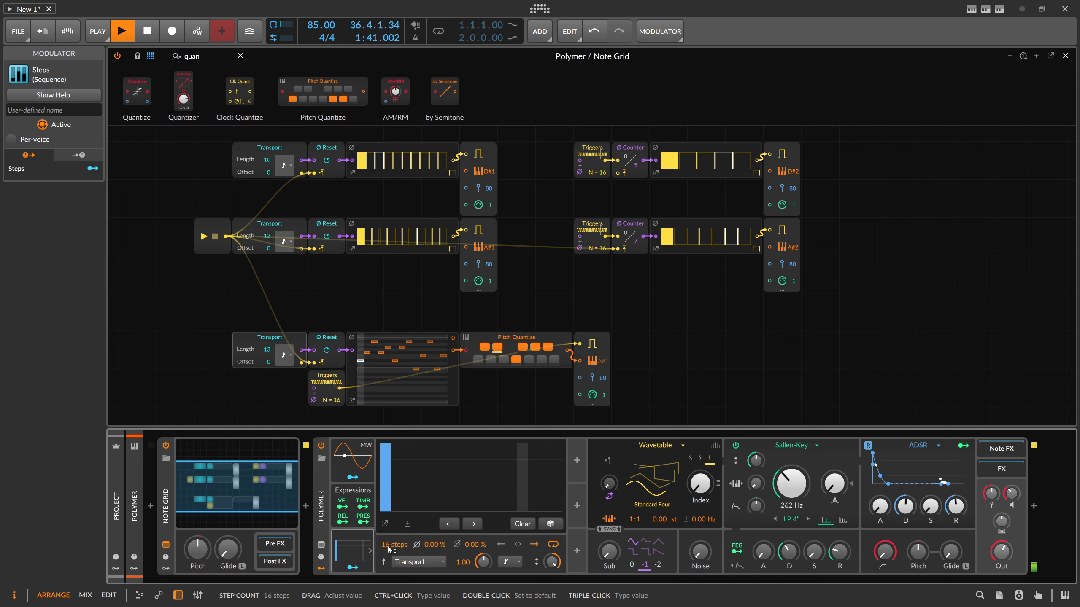
pyautogui.moveTo(393, 545); pyautogui.dragTo(437, 550)
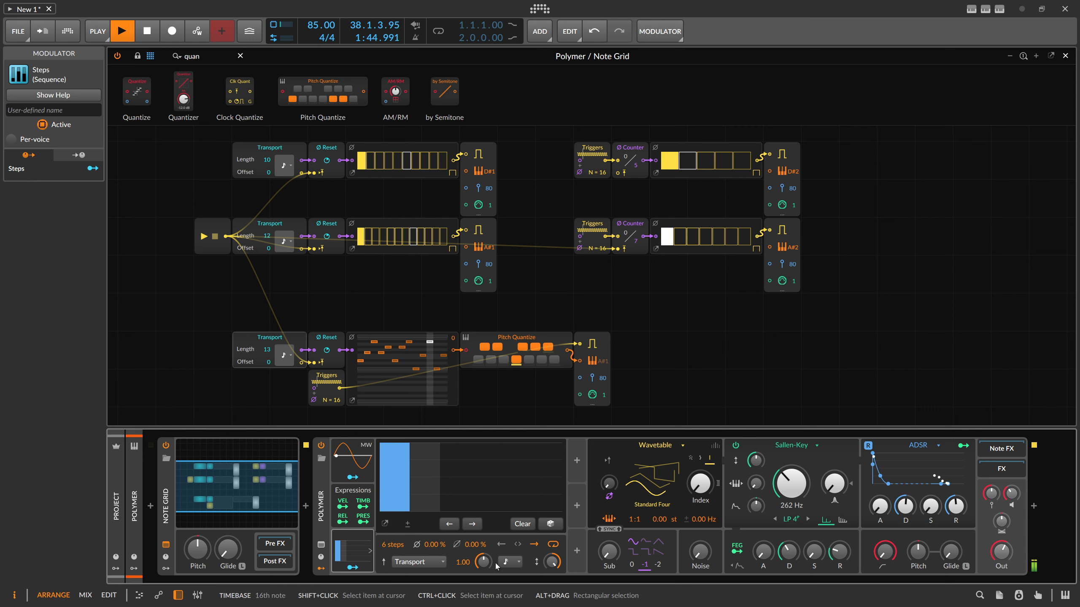
# - Map Steps to the Sallen-Key filter's Freq Mod with an amount of 0.440 and give the six steps varied heights
pyautogui.click(353, 567)
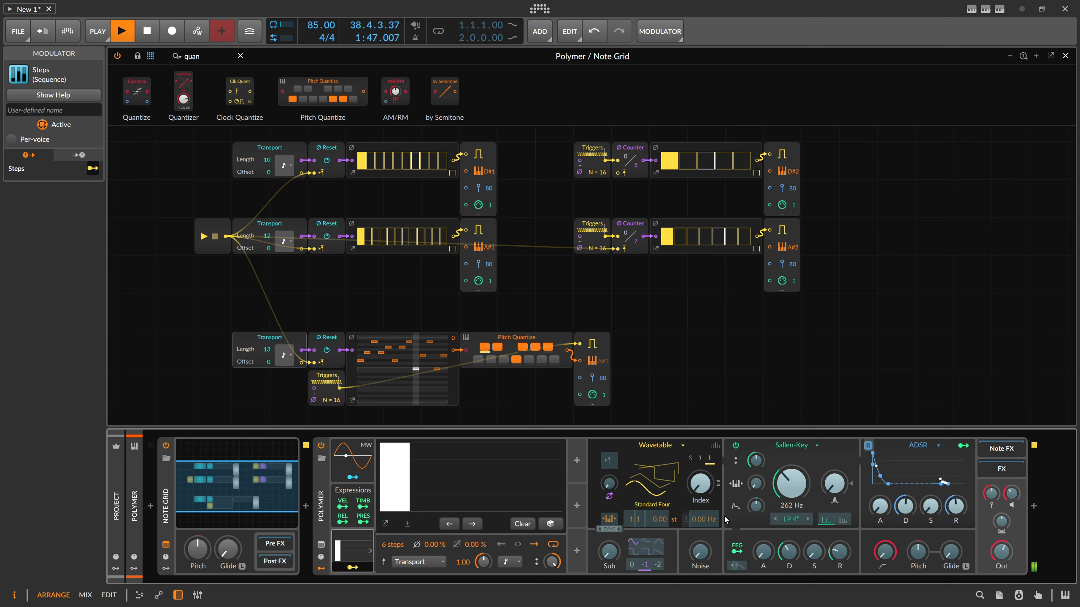
pyautogui.moveTo(756, 505); pyautogui.dragTo(756, 470)
pyautogui.moveTo(499, 474)
pyautogui.mouseDown()
pyautogui.moveTo(425, 474)
pyautogui.moveTo(485, 463)
pyautogui.moveTo(482, 485)
pyautogui.moveTo(544, 462)
pyautogui.moveTo(545, 499)
pyautogui.mouseUp()
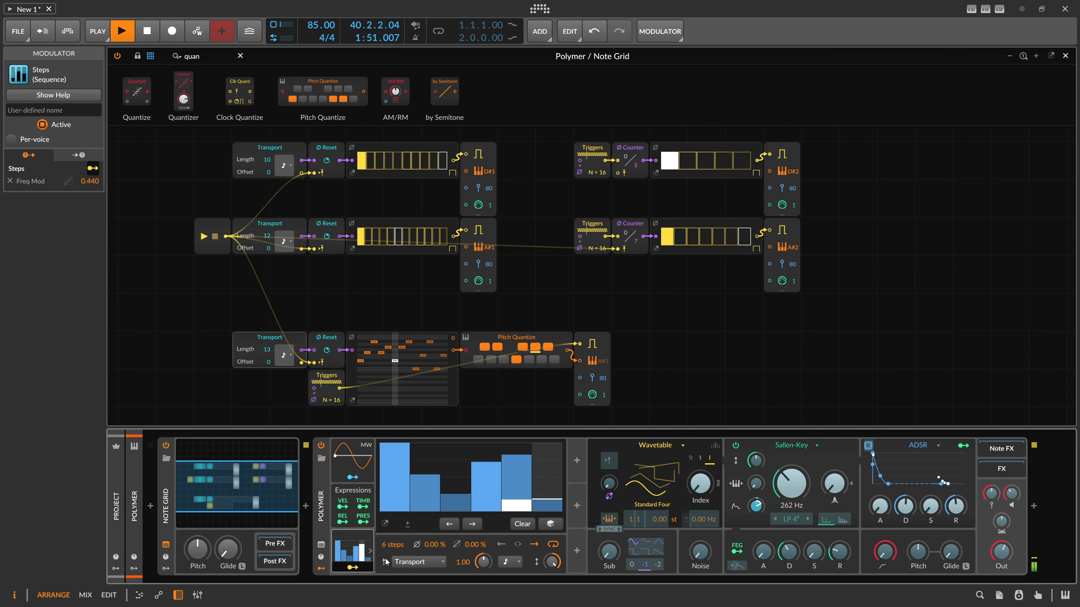
pyautogui.click(360, 569)
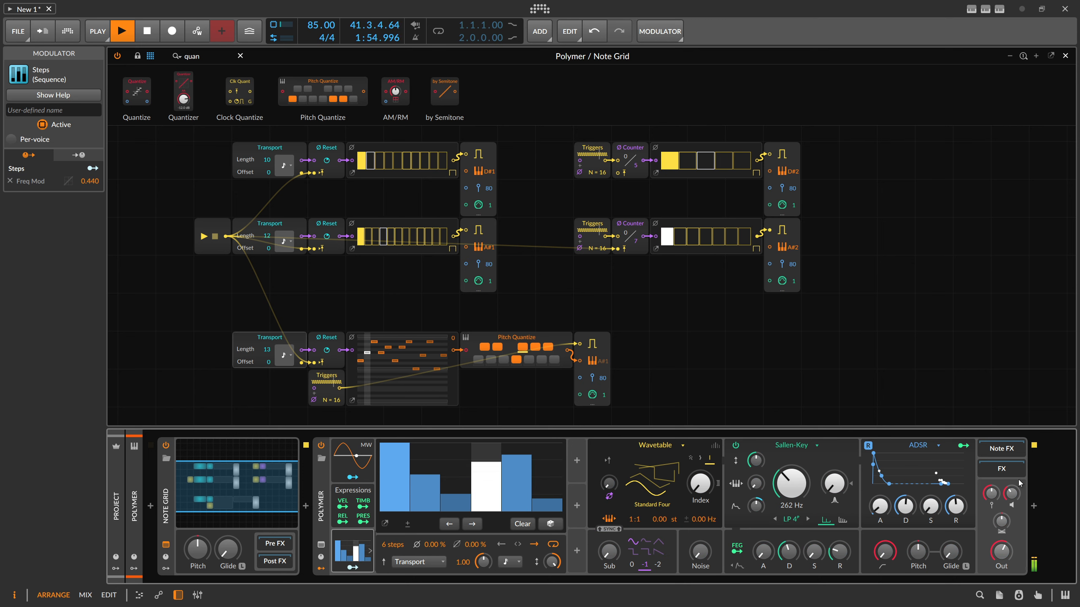
# - Insert a Convolution reverb after Polymer
pyautogui.click(1034, 506)
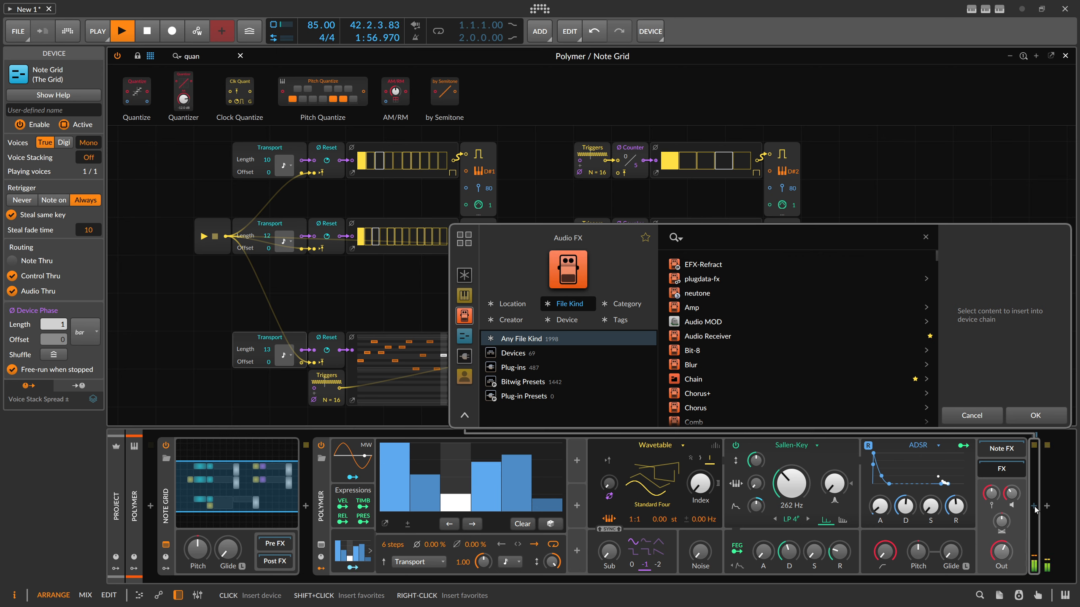
pyautogui.write('convo')
pyautogui.press('Return')
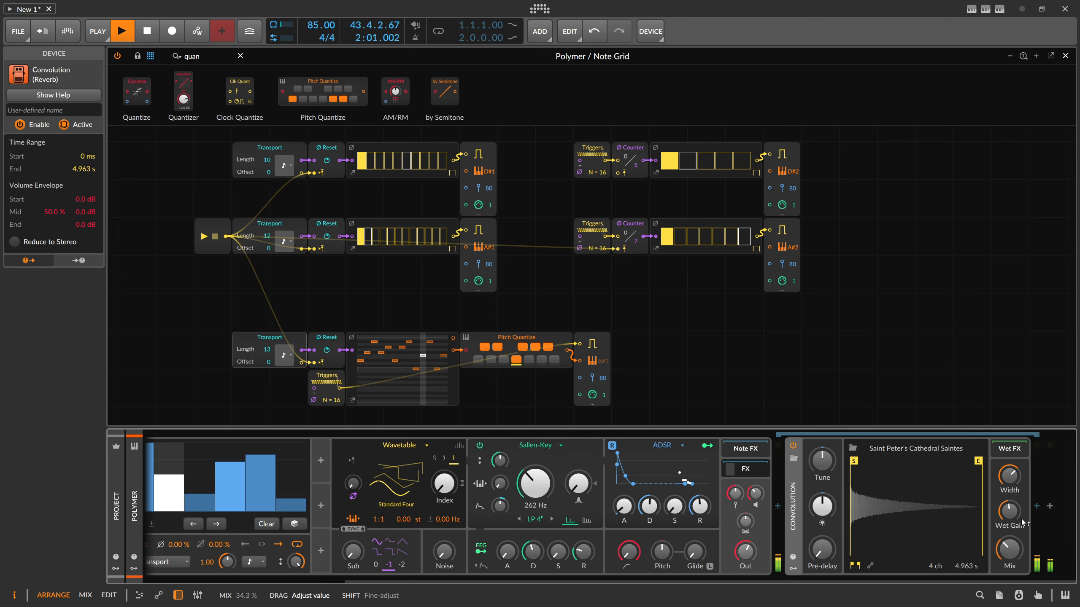
# - Insert a Delay-2 effect after Convolution
pyautogui.click(1037, 507)
pyautogui.write('del')
pyautogui.press('Down')
pyautogui.press('Down')
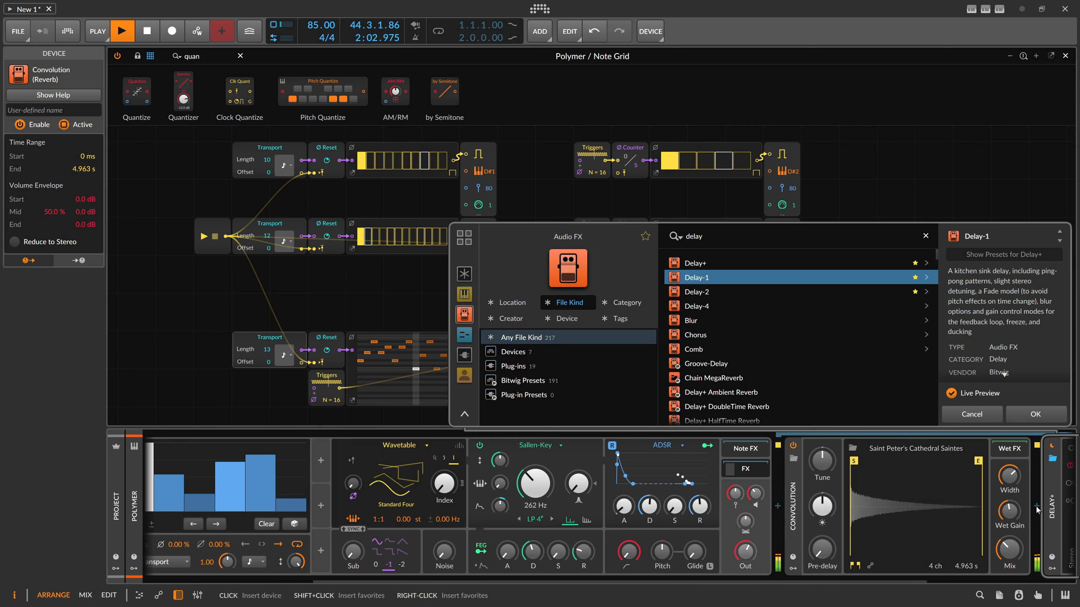
pyautogui.press('Return')
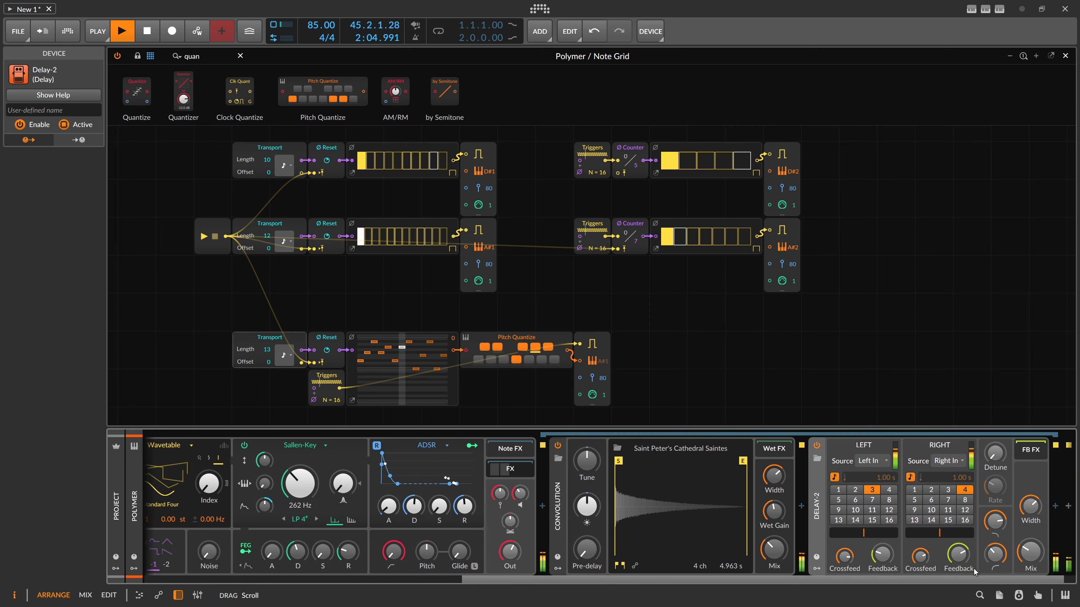
# - Raise Polymer's Wavetable Index and set the filter's cutoff modulation amount to 0.00 st
pyautogui.hscroll(-10, 336, 570)
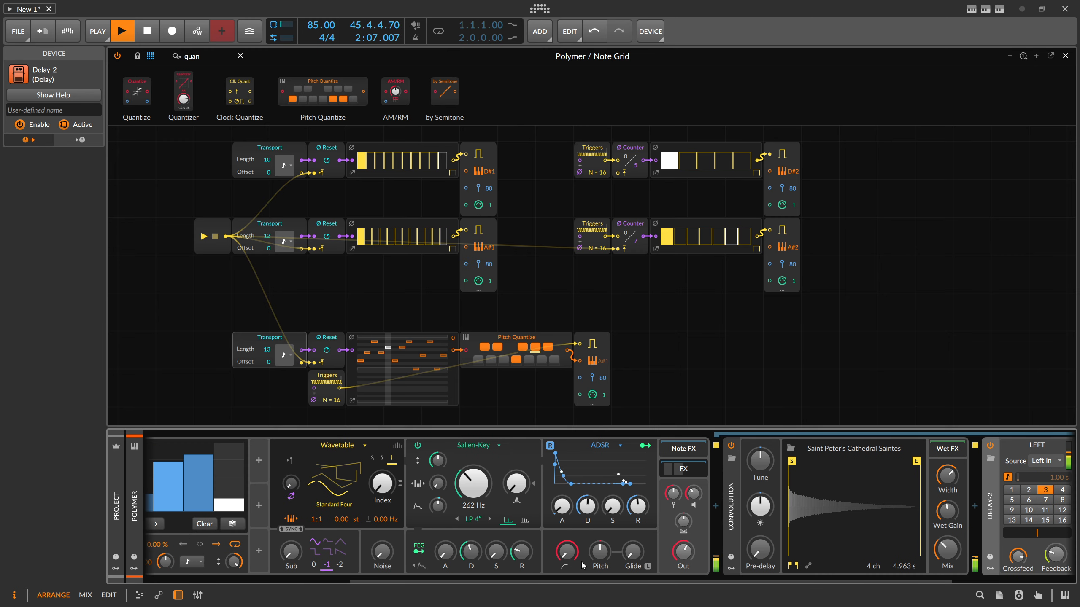
pyautogui.click(368, 480)
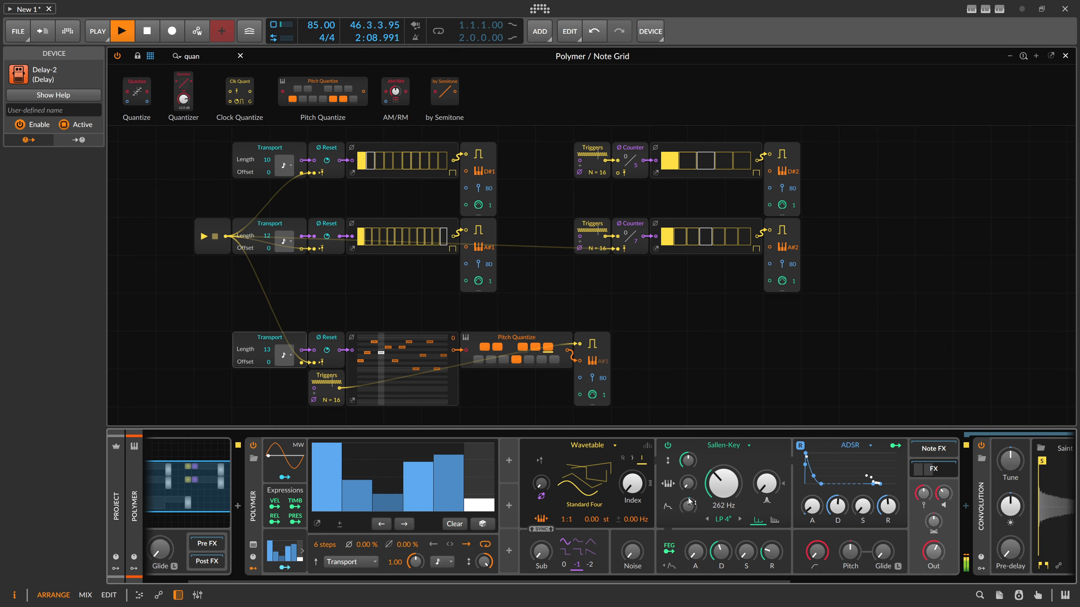
pyautogui.moveTo(632, 485); pyautogui.dragTo(632, 480)
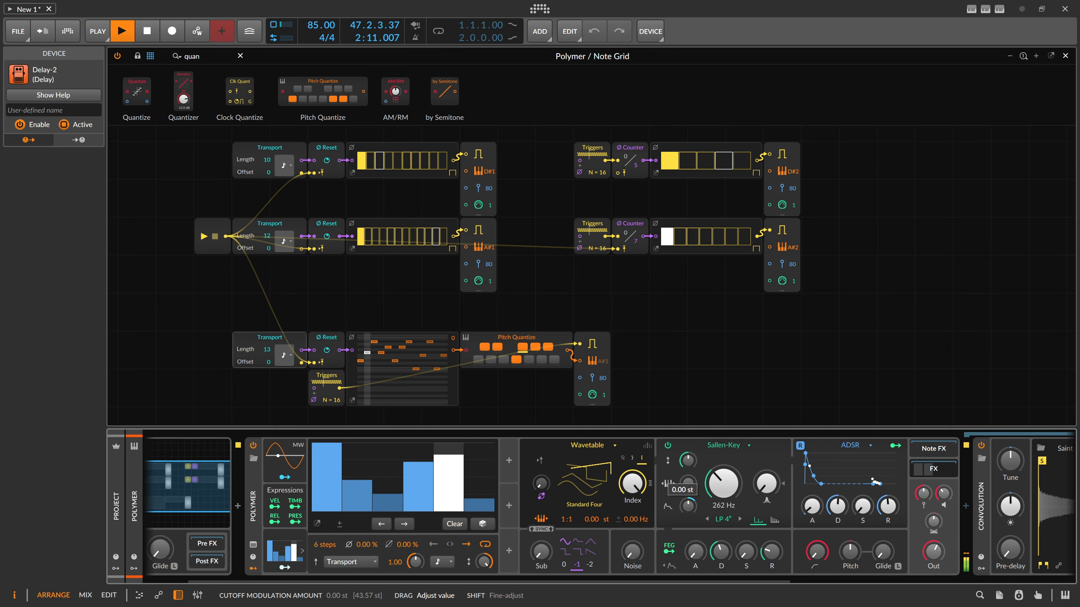
pyautogui.moveTo(723, 549); pyautogui.dragTo(723, 547)
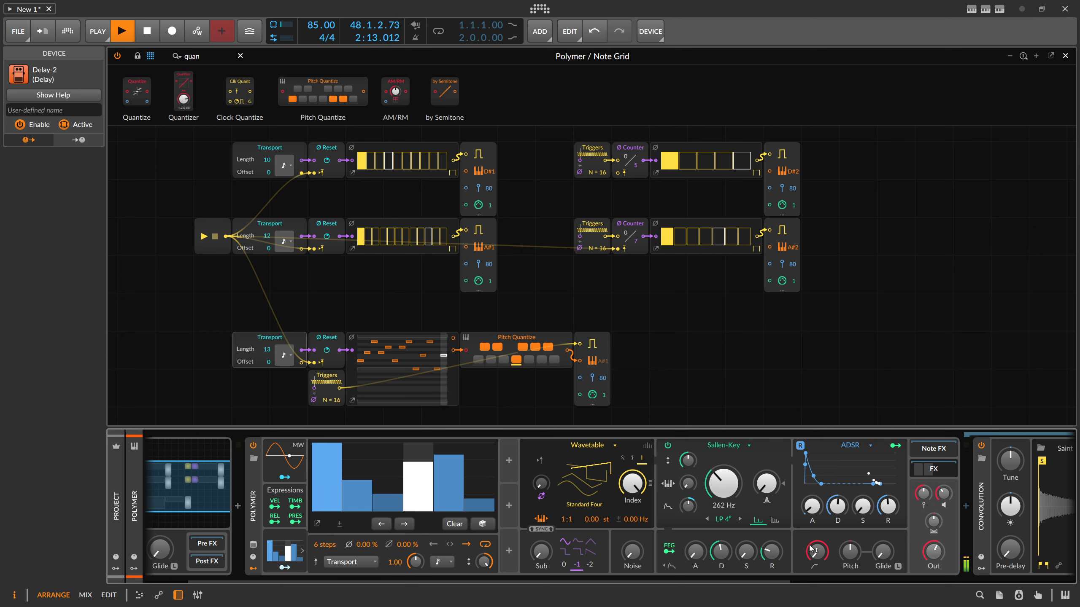
# - Set the ADSR decay to 913 ms and the Sallen-Key filter cutoff to 233 Hz
pyautogui.moveTo(838, 507); pyautogui.dragTo(811, 508)
pyautogui.moveTo(838, 507); pyautogui.dragTo(838, 511)
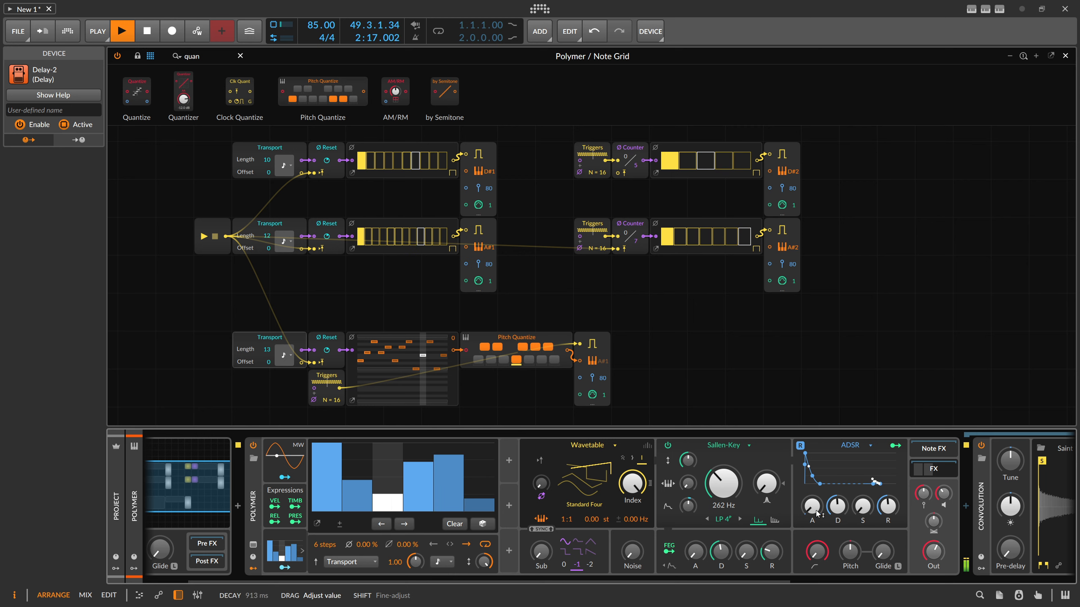
pyautogui.moveTo(724, 483); pyautogui.dragTo(723, 487)
# - Set the Steps modulation of Freq Mod to 0.173 and duplicate the Steps modulator
pyautogui.click(315, 561)
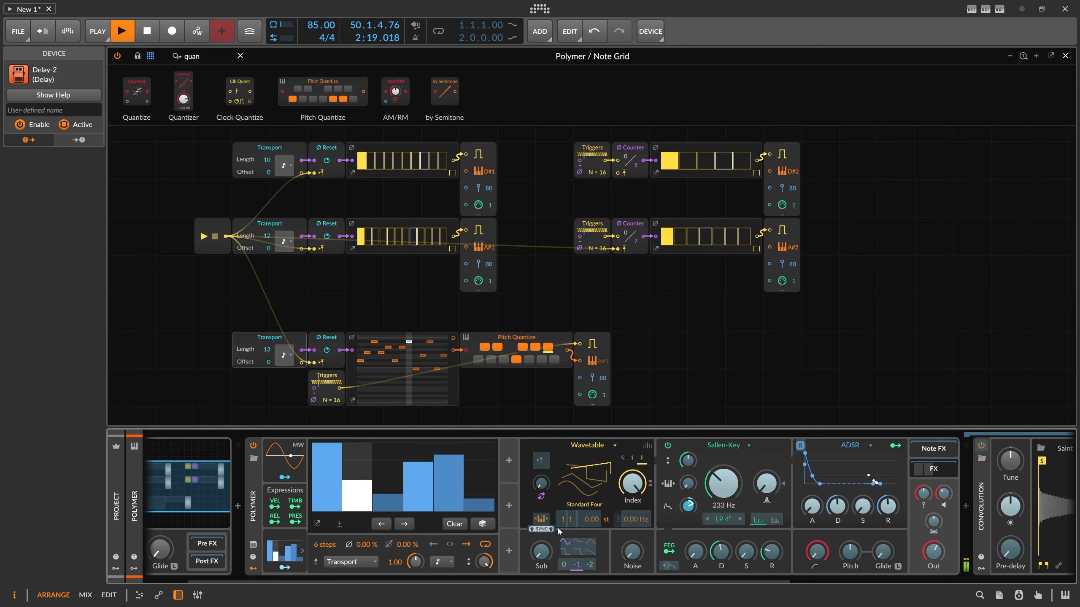
pyautogui.moveTo(722, 483); pyautogui.dragTo(723, 473)
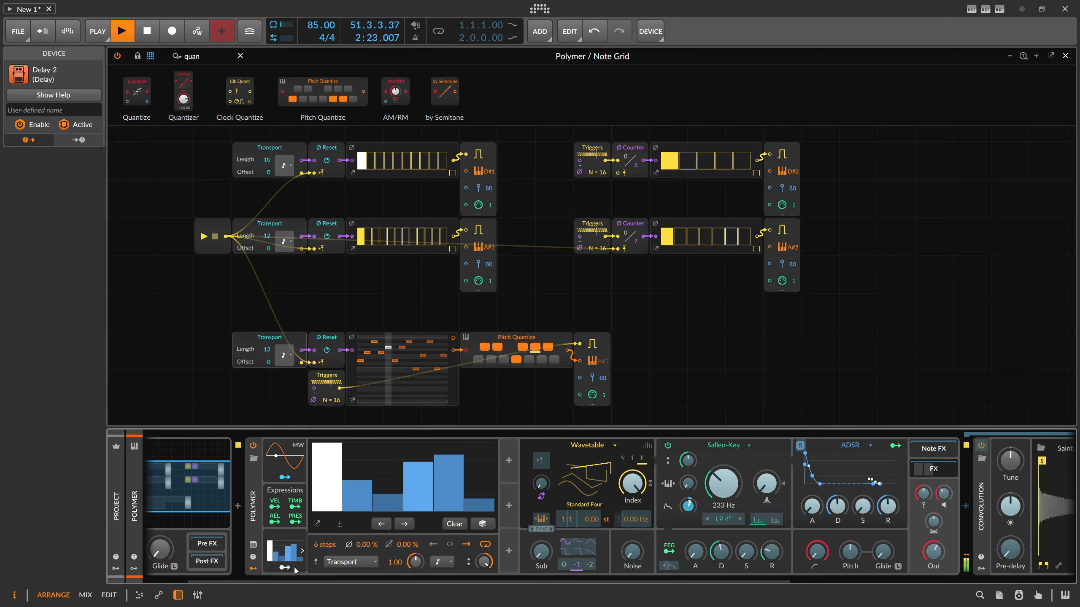
pyautogui.click(320, 546)
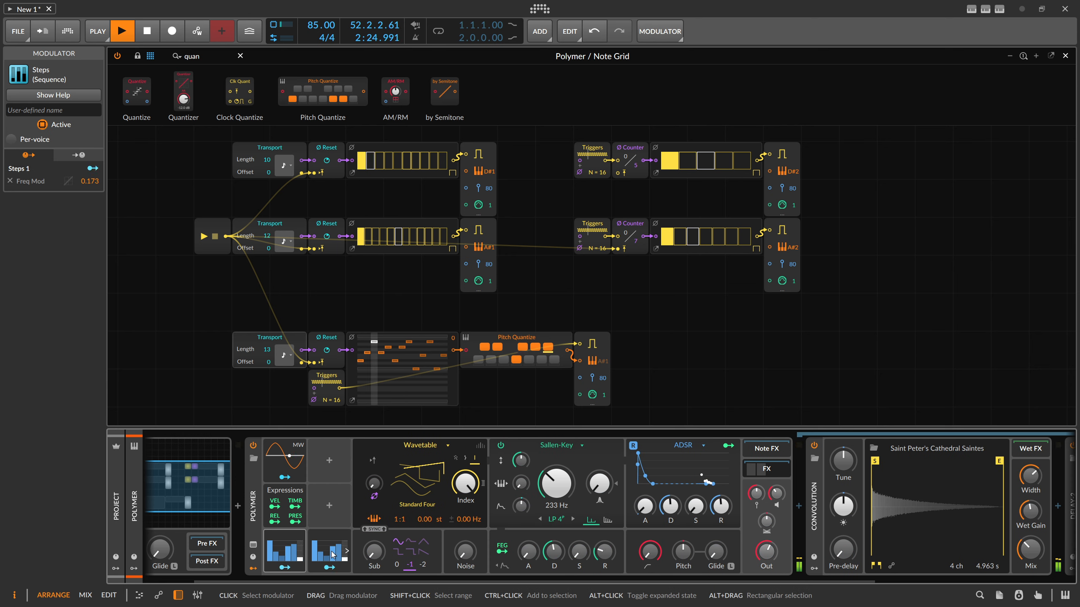
# - Expand the duplicated Steps modulator, randomize its pattern and set its count to 9 steps
pyautogui.click(320, 546)
pyautogui.click(529, 526)
pyautogui.click(528, 526)
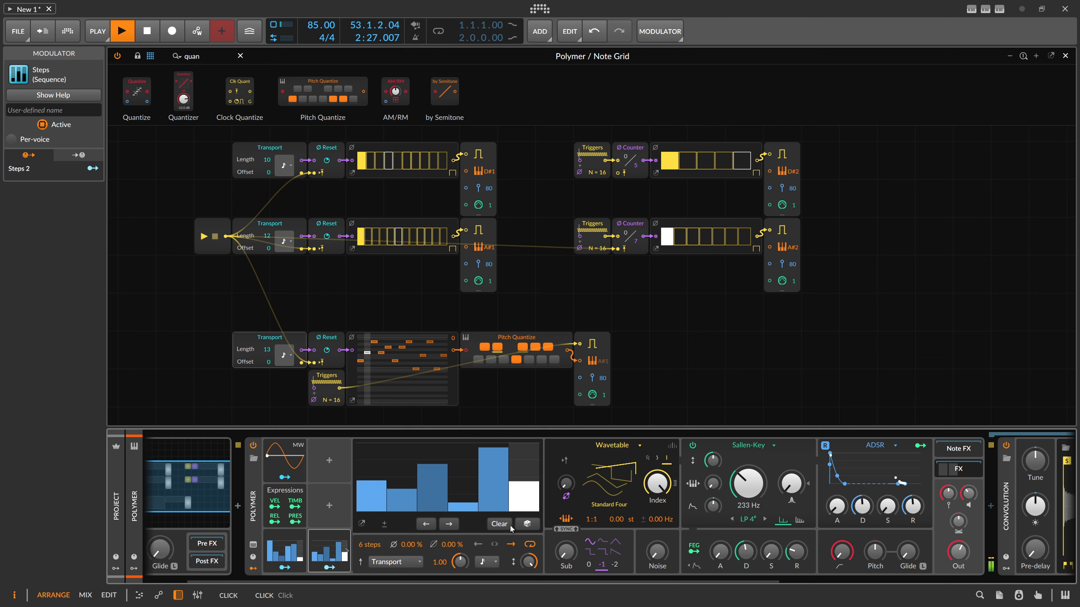
pyautogui.moveTo(369, 544); pyautogui.dragTo(369, 534)
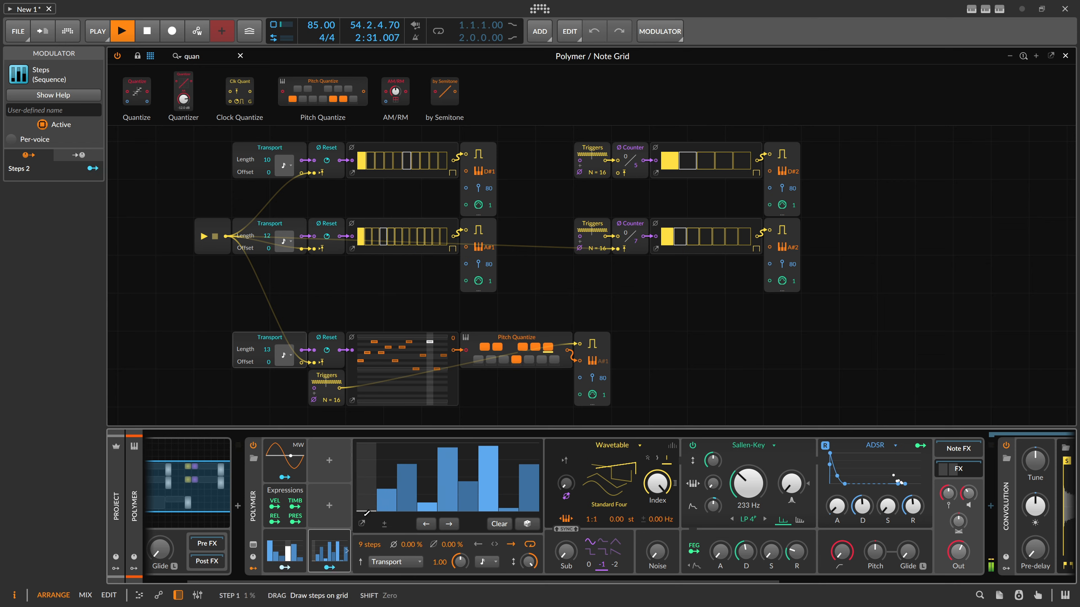
# - Map the Steps 2 modulator to the filter's Freq Mod at 0.260 and collapse its editor
pyautogui.click(328, 567)
pyautogui.moveTo(708, 507)
pyautogui.mouseDown()
pyautogui.moveTo(708, 496)
pyautogui.moveTo(702, 509)
pyautogui.mouseUp()
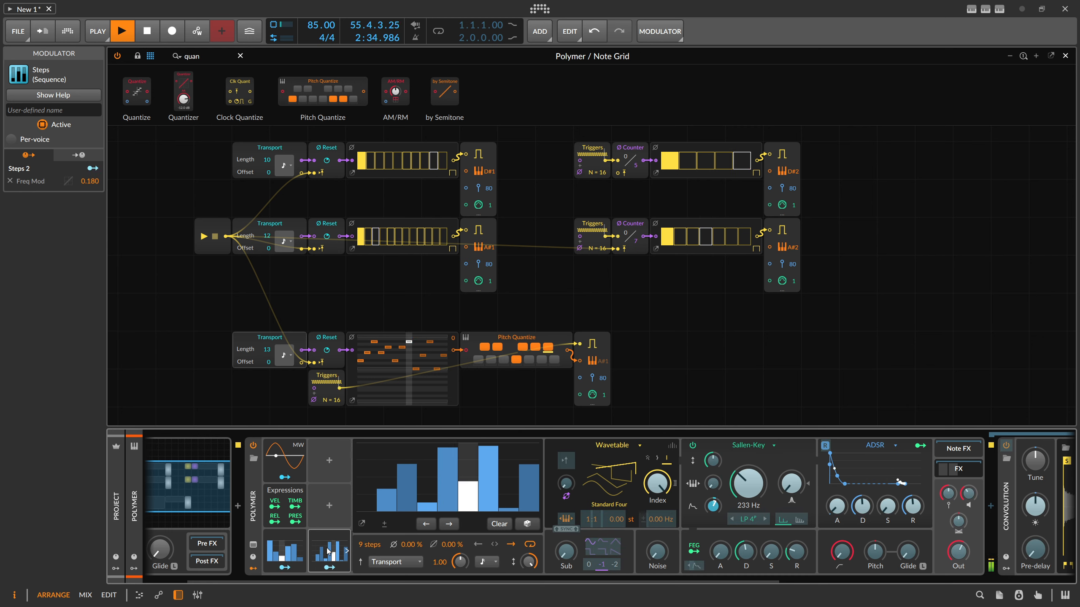
pyautogui.click(347, 550)
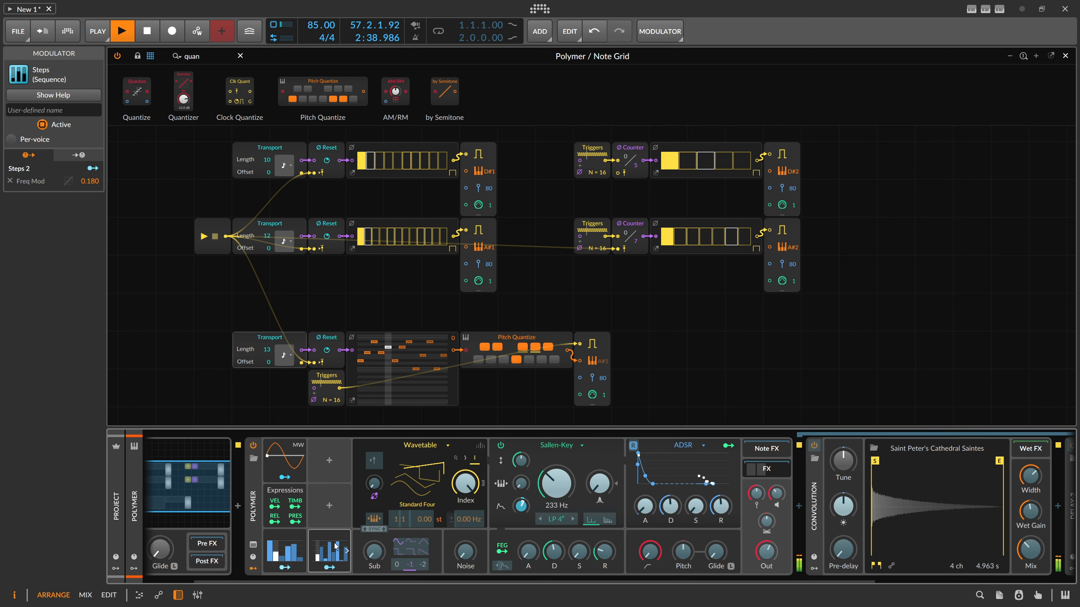
pyautogui.moveTo(524, 511); pyautogui.dragTo(525, 508)
pyautogui.press('Escape')
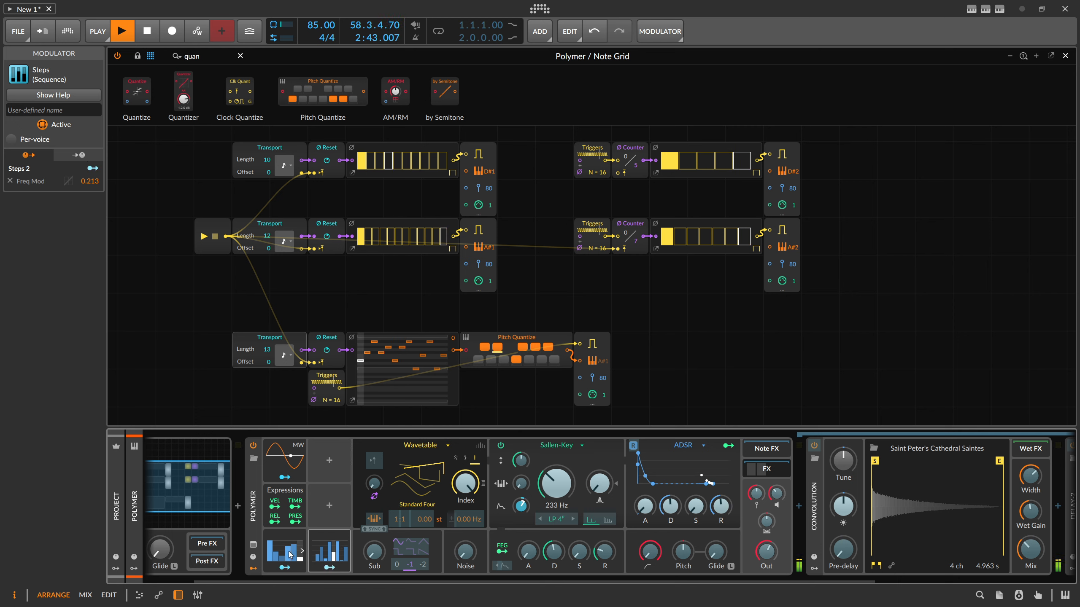
pyautogui.moveTo(521, 505); pyautogui.dragTo(521, 502)
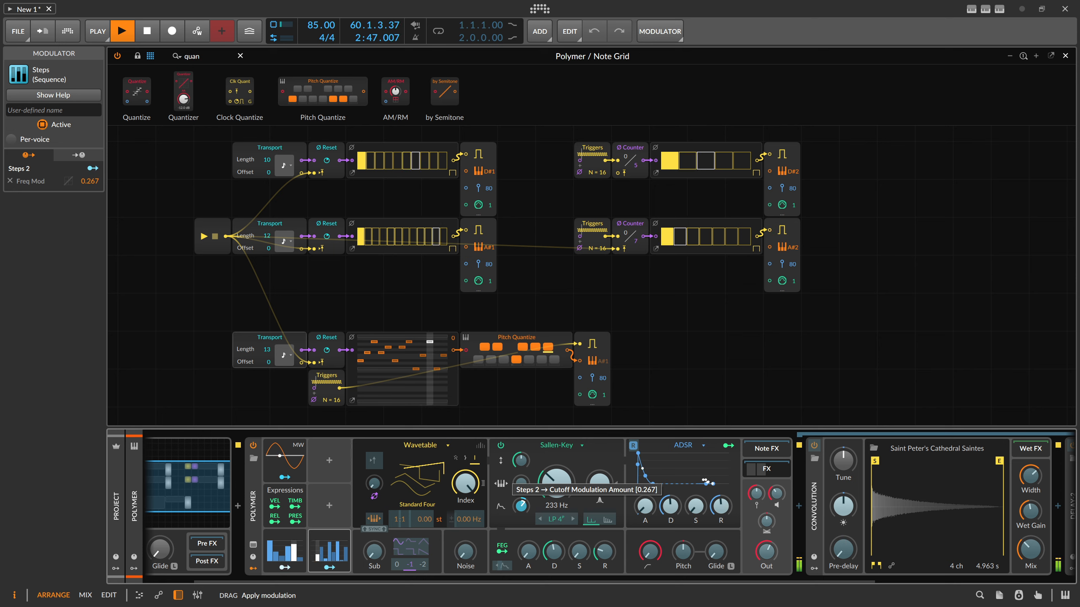
pyautogui.click(329, 567)
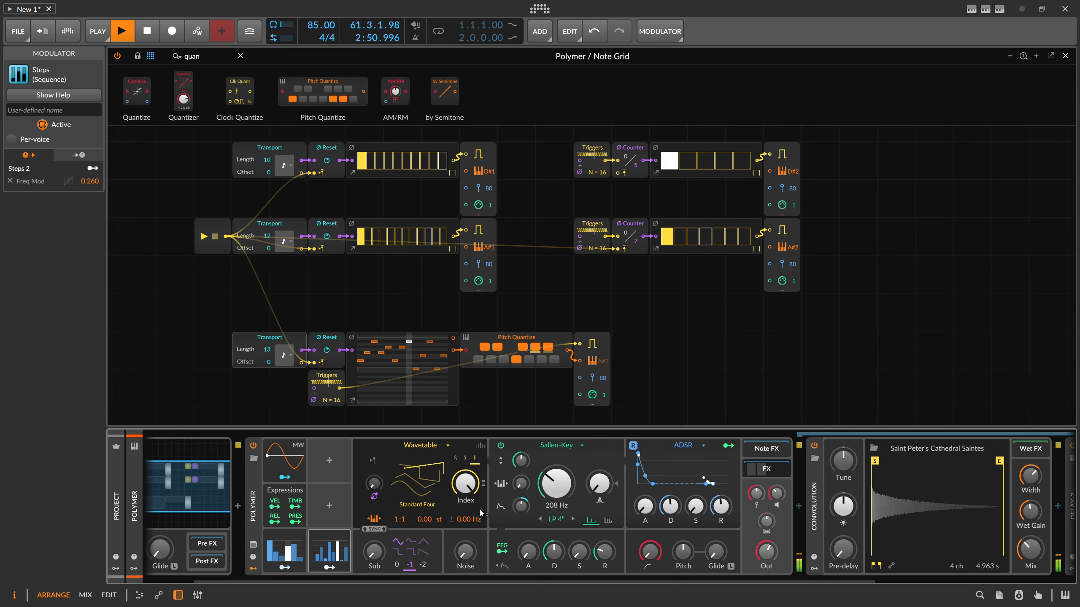
# - Set Polymer's unison to 16 voices and its voice level to -2.4 dB
pyautogui.click(480, 445)
pyautogui.moveTo(412, 494)
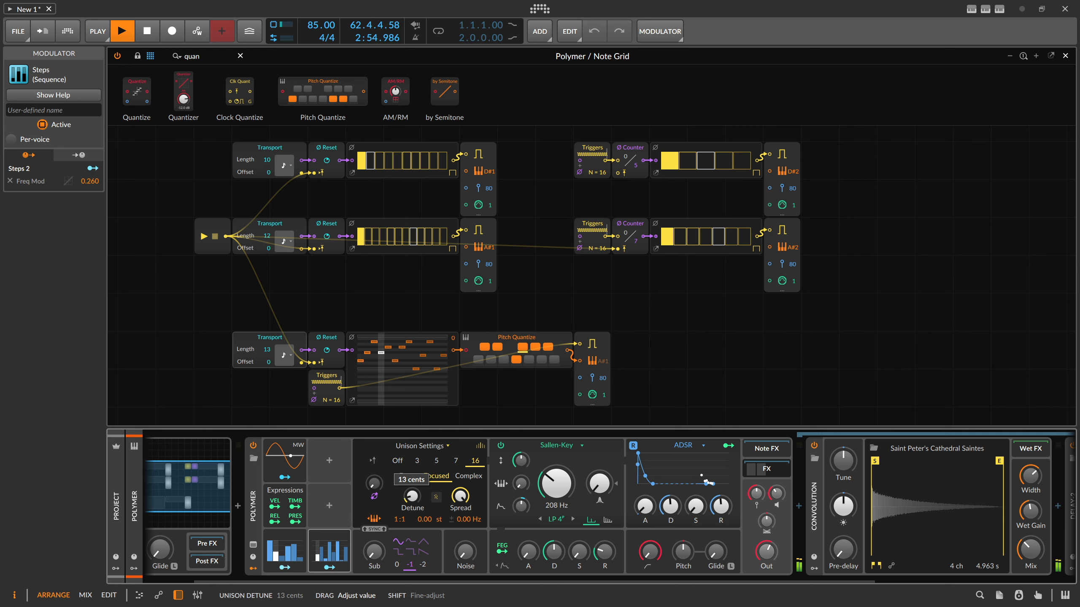
pyautogui.moveTo(777, 493); pyautogui.dragTo(777, 487)
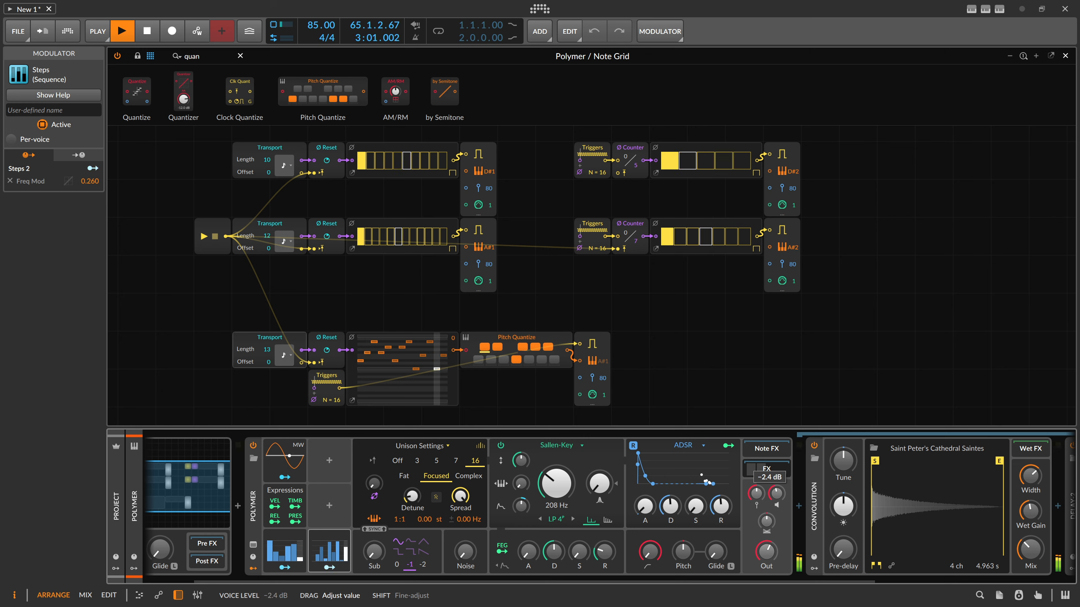
# - Examine the Transport-driven sequencer lanes and the Counter-driven lanes in the Note Grid patch
pyautogui.hscroll(-3, 451, 565)
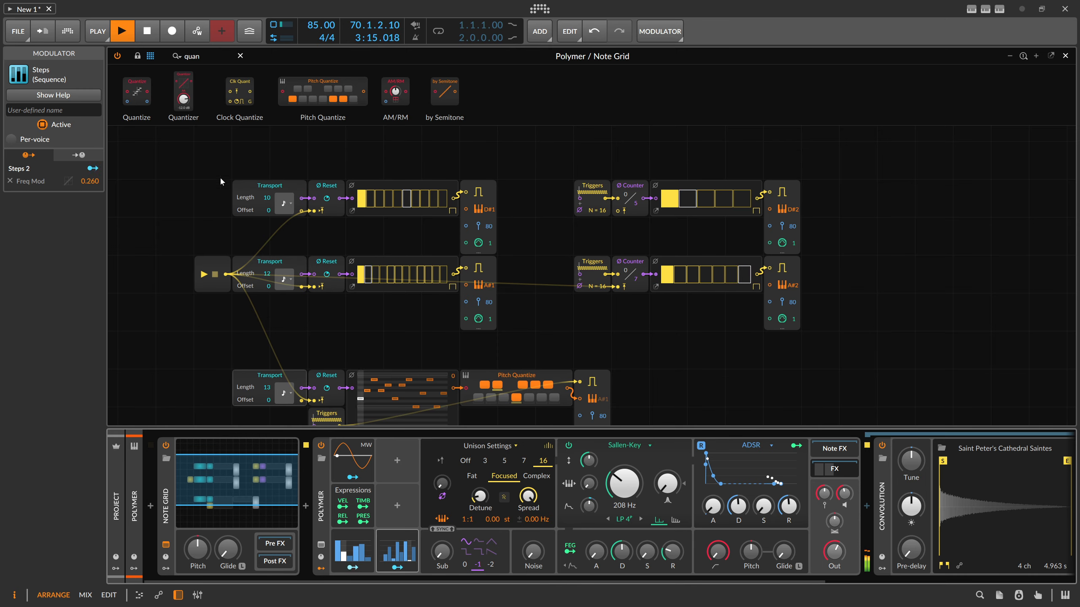
pyautogui.moveTo(189, 168); pyautogui.dragTo(497, 242)
pyautogui.scroll(-2, 496, 242)
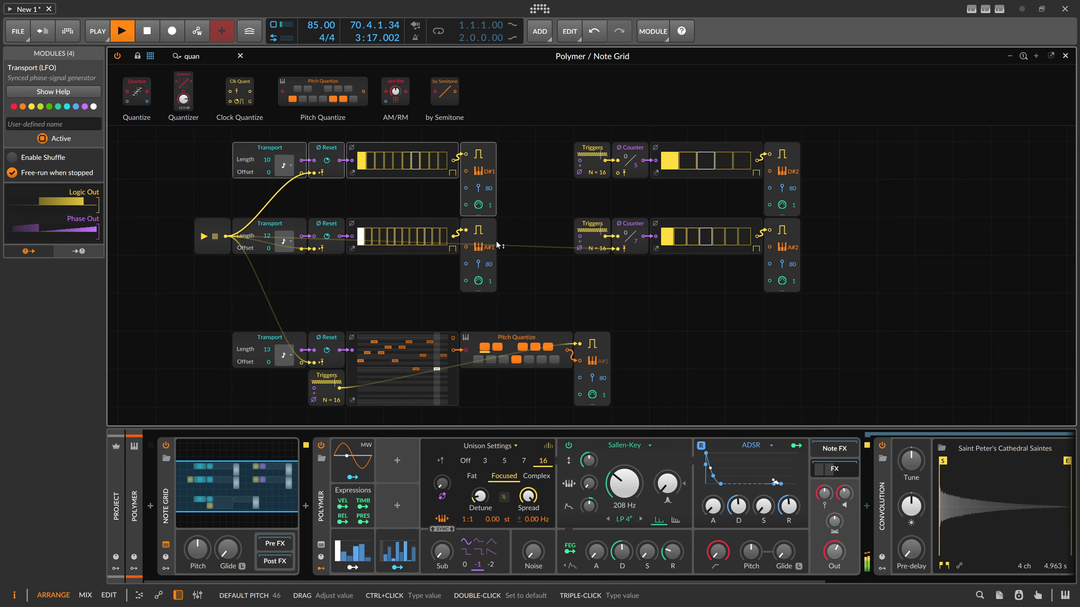
pyautogui.moveTo(562, 277); pyautogui.dragTo(812, 237)
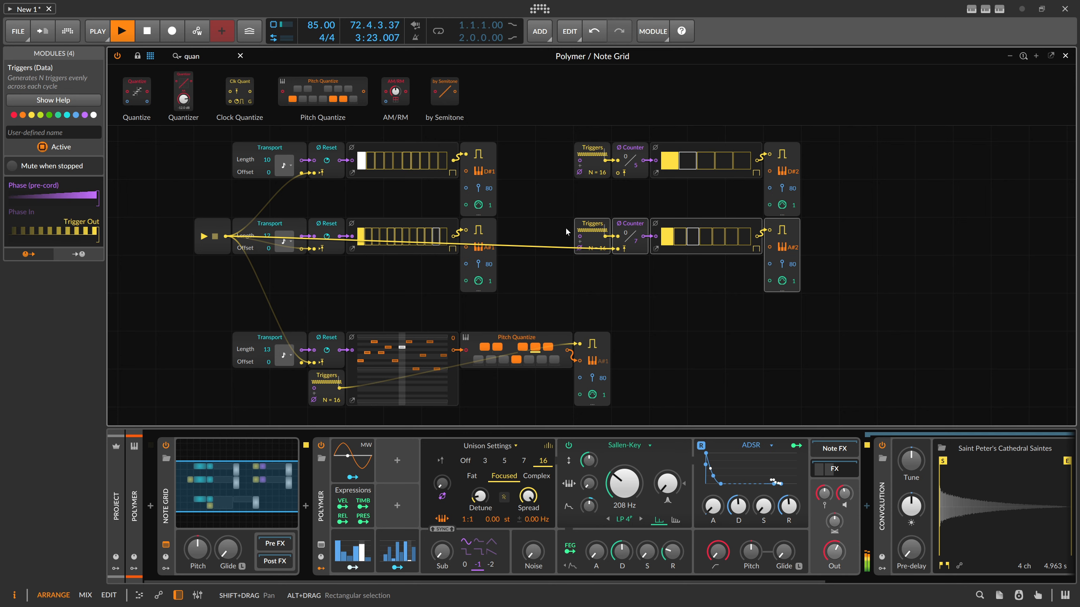
pyautogui.click(548, 277)
pyautogui.scroll(-2, 549, 277)
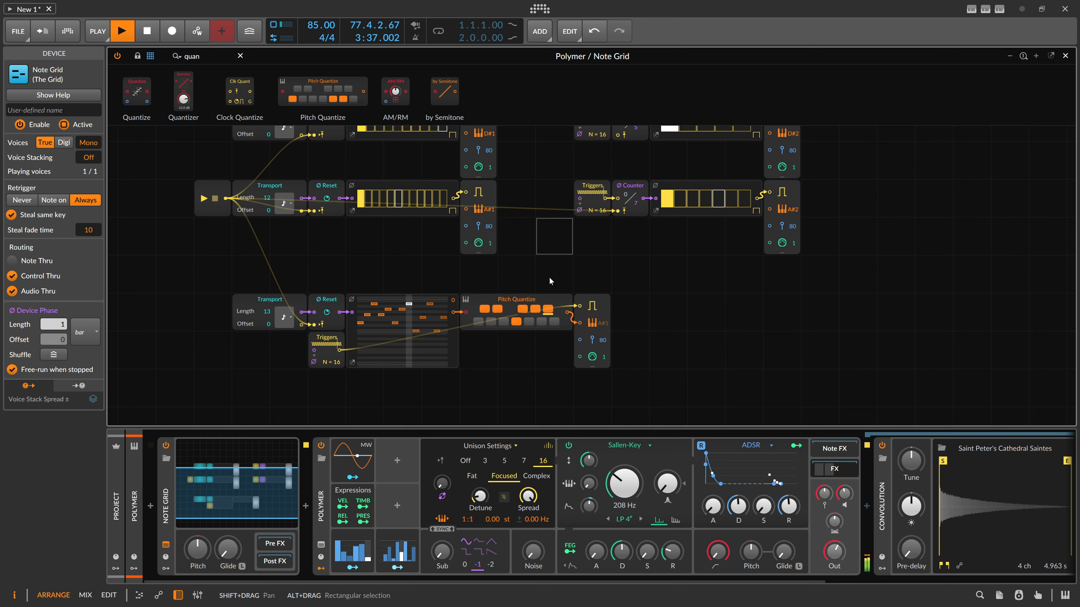
# - Raise the filter's modulation amount and filter envelope decay slightly, and set the ADSR decay to 1.18 s
pyautogui.moveTo(589, 506); pyautogui.dragTo(589, 501)
pyautogui.moveTo(622, 552); pyautogui.dragTo(622, 542)
pyautogui.moveTo(738, 506); pyautogui.dragTo(738, 505)
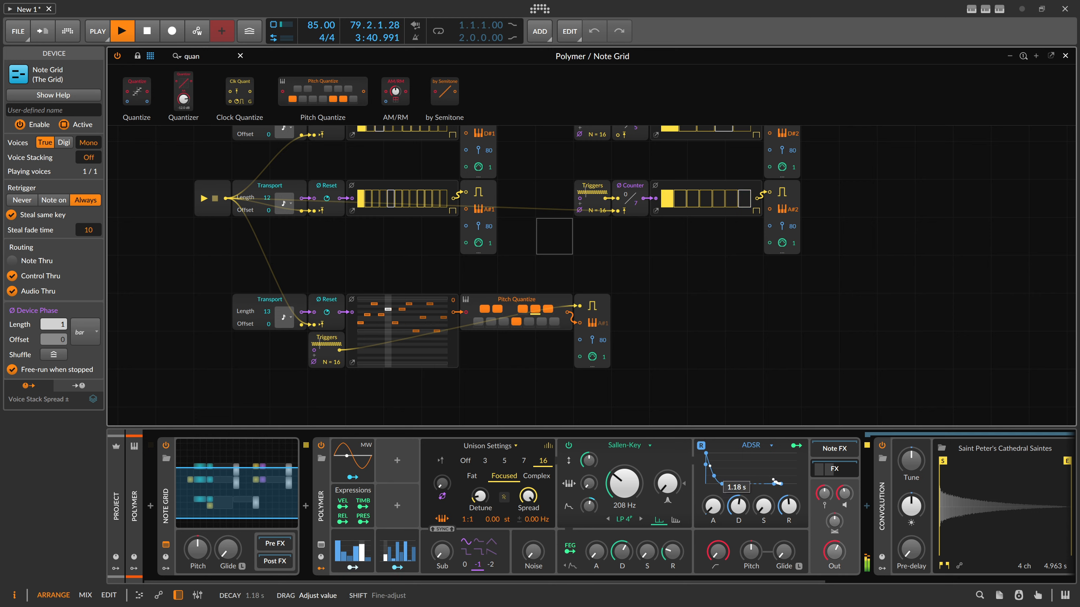
# - Raise the voice level to about -0.2 dB and set the sub oscillator mix to 50.7 % at octave 0
pyautogui.moveTo(844, 494); pyautogui.dragTo(844, 493)
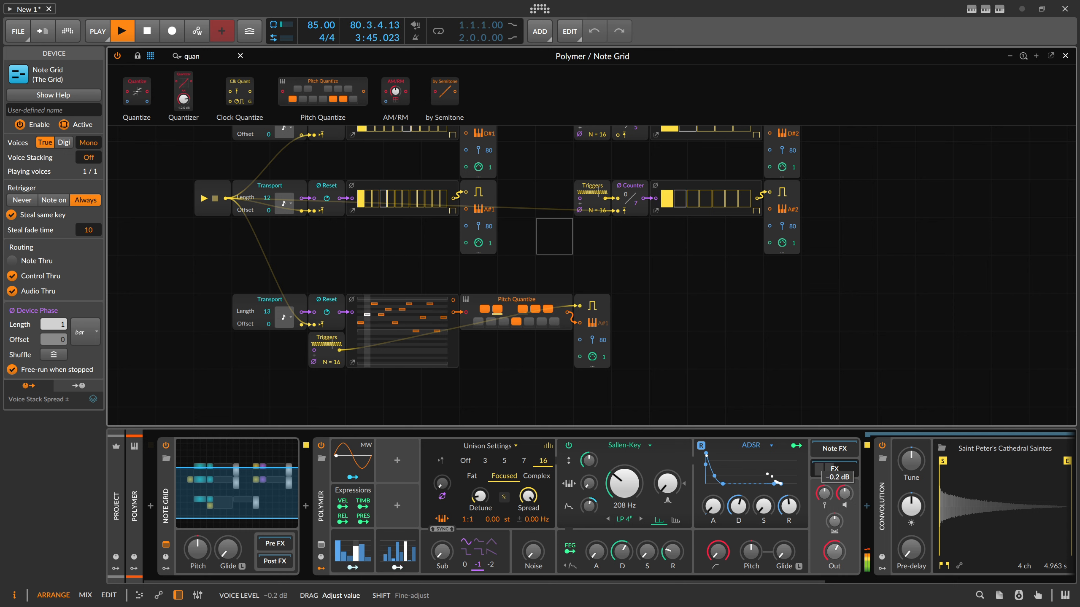
pyautogui.moveTo(843, 494); pyautogui.dragTo(844, 494)
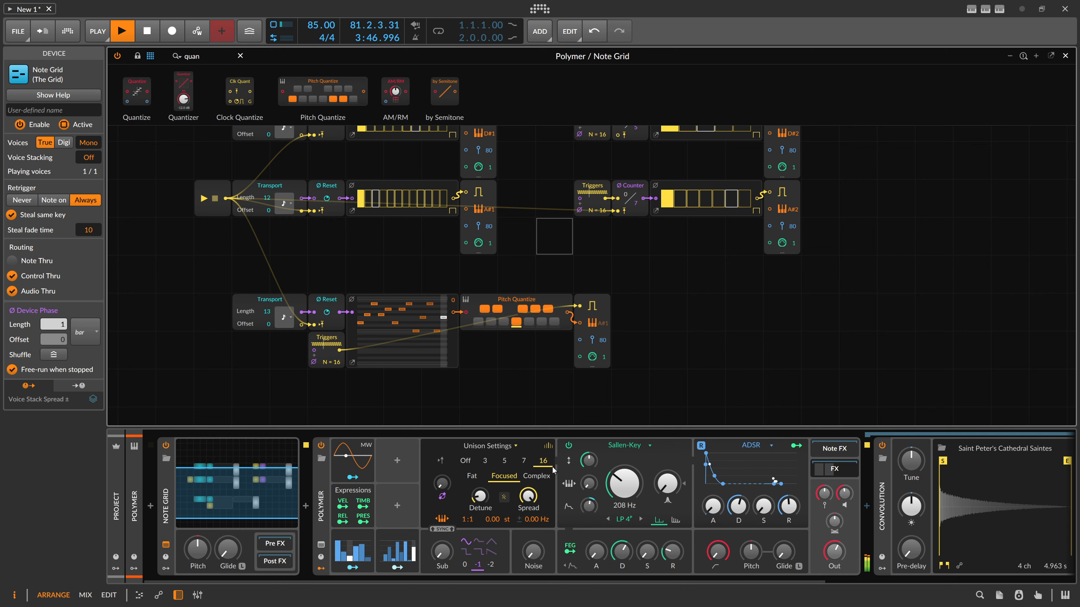
pyautogui.moveTo(442, 551); pyautogui.dragTo(442, 541)
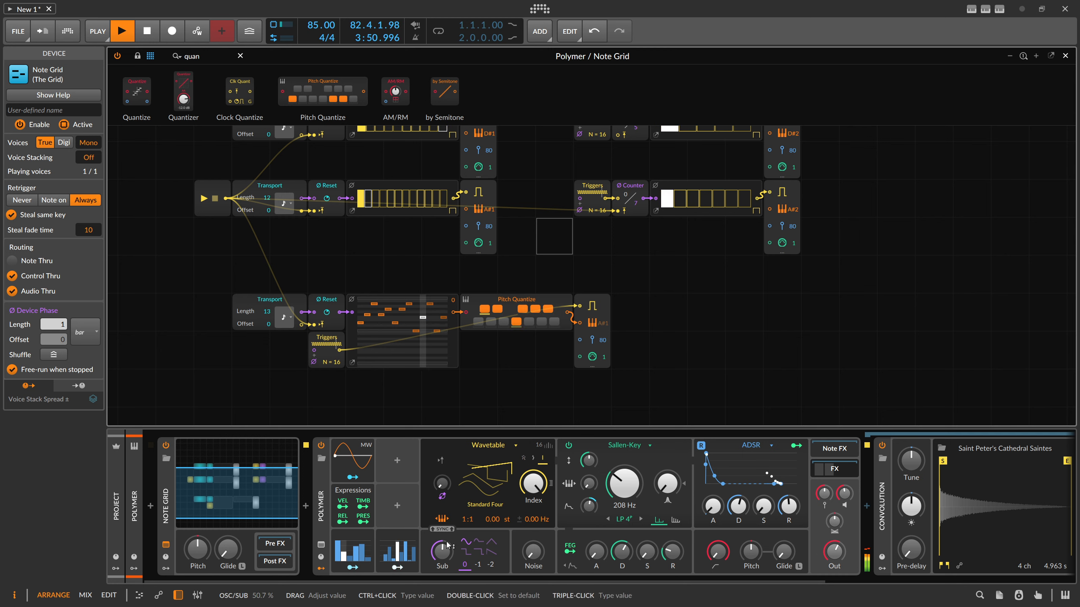
# - Replace the wavetable with CheckedOut from the AAA Polarity-WT category and set the table index to 0.00 %
pyautogui.click(495, 467)
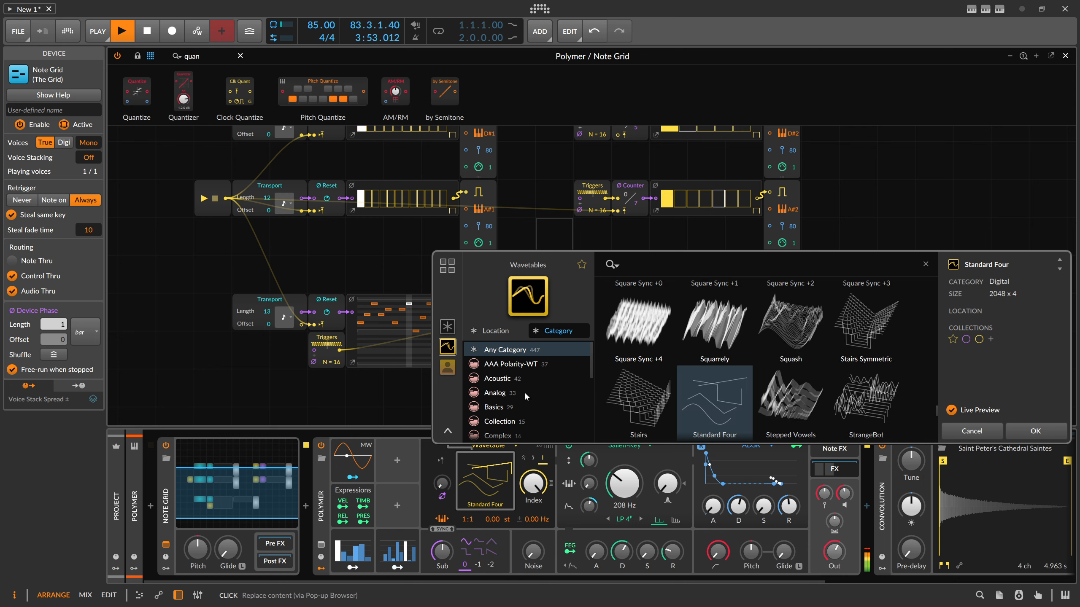
pyautogui.click(518, 365)
pyautogui.doubleClick(642, 386)
pyautogui.moveTo(533, 483); pyautogui.dragTo(533, 494)
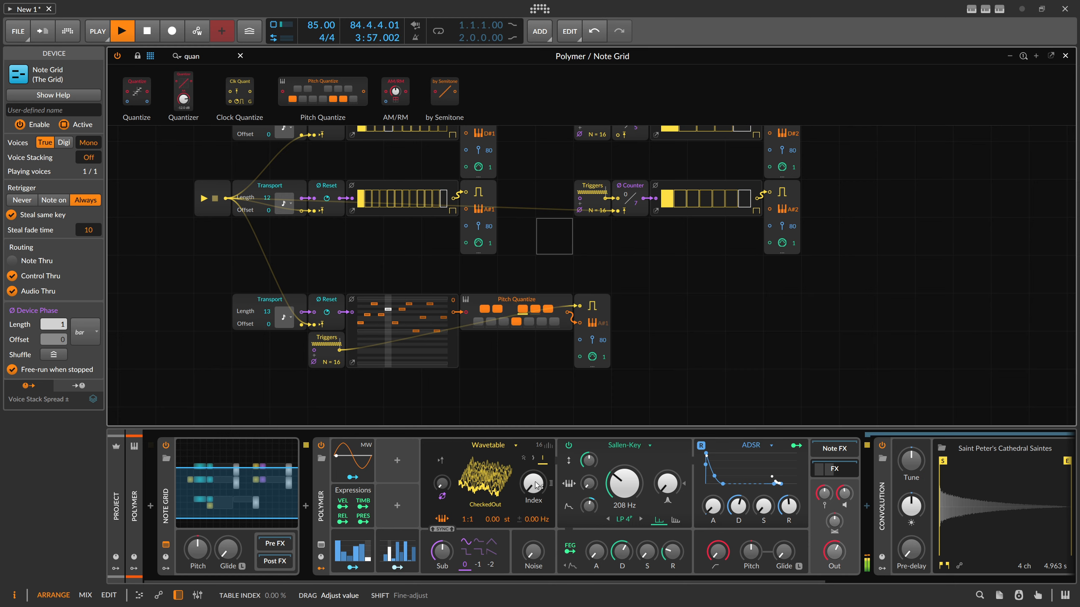
# - Duplicate the Steps 2 modulator into the free slot above it and map the copy to the wavetable Index at 1.000
pyautogui.moveTo(397, 551); pyautogui.dragTo(397, 507)
pyautogui.click(397, 522)
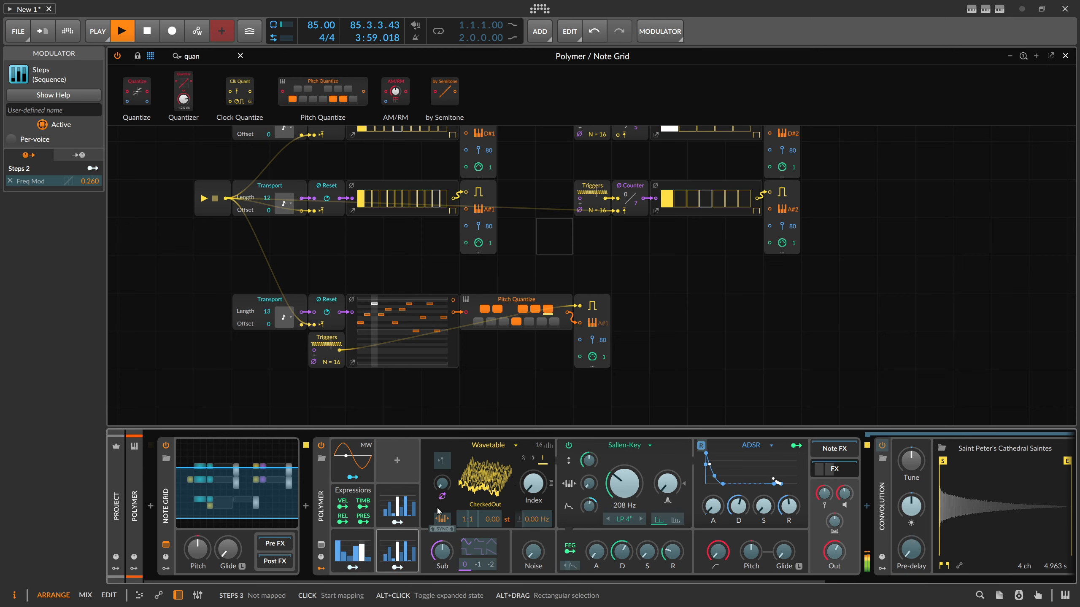
pyautogui.moveTo(533, 484); pyautogui.dragTo(533, 446)
pyautogui.click(397, 522)
# - Expand the Steps 3 modulator, randomize its pattern over 12 steps and redraw a couple of bars near its end
pyautogui.click(414, 506)
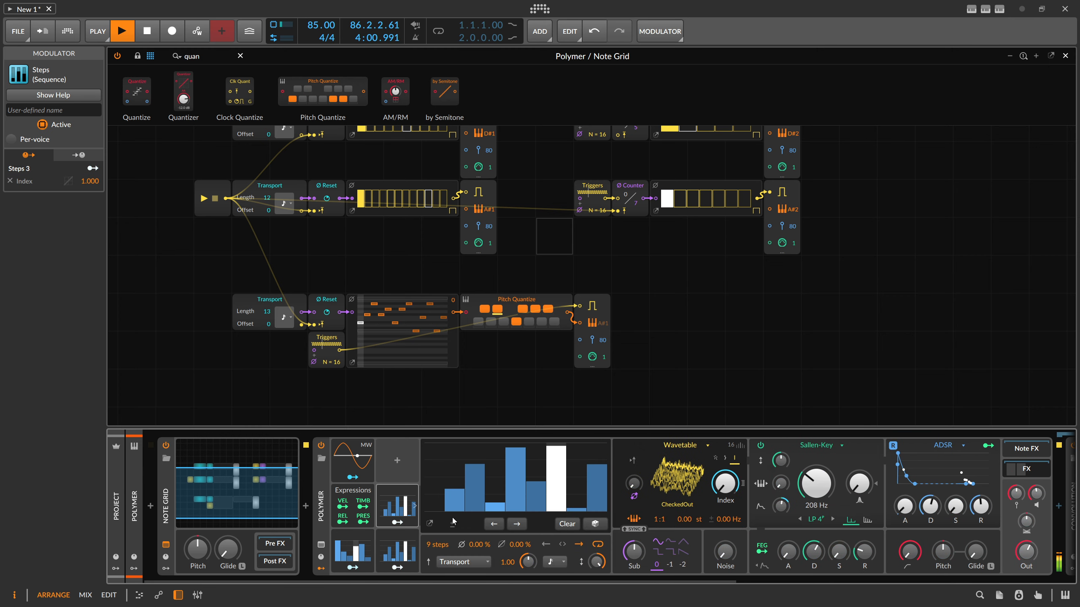
pyautogui.click(595, 524)
pyautogui.moveTo(436, 545); pyautogui.dragTo(437, 533)
pyautogui.moveTo(554, 510); pyautogui.dragTo(575, 490)
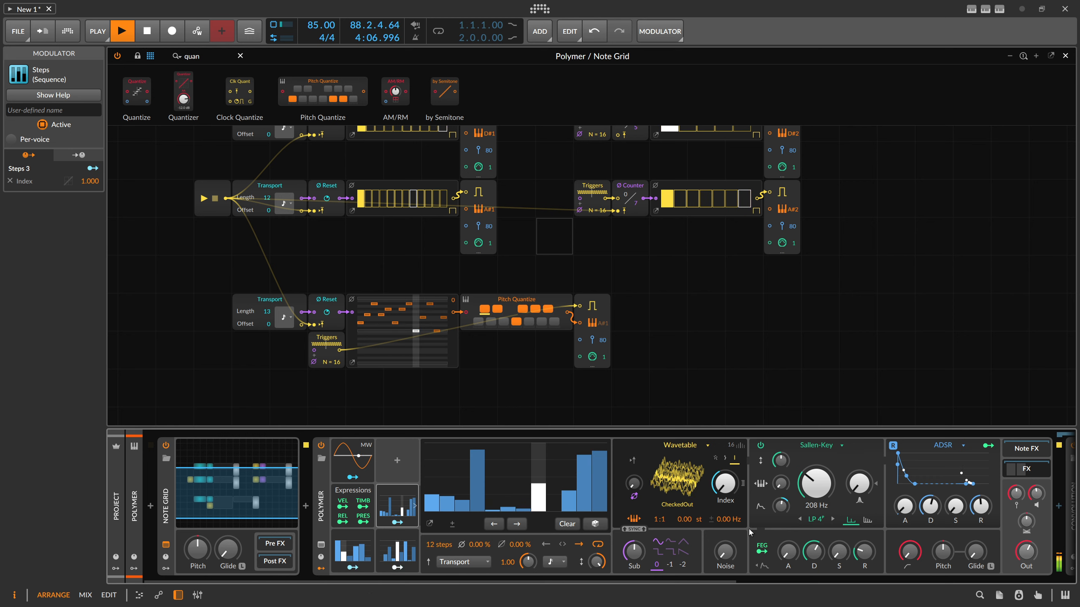
# - Show Polymer's unison settings, lower the Sallen-Key cutoff to 192 Hz and switch the filter mode to LP 8
pyautogui.click(737, 445)
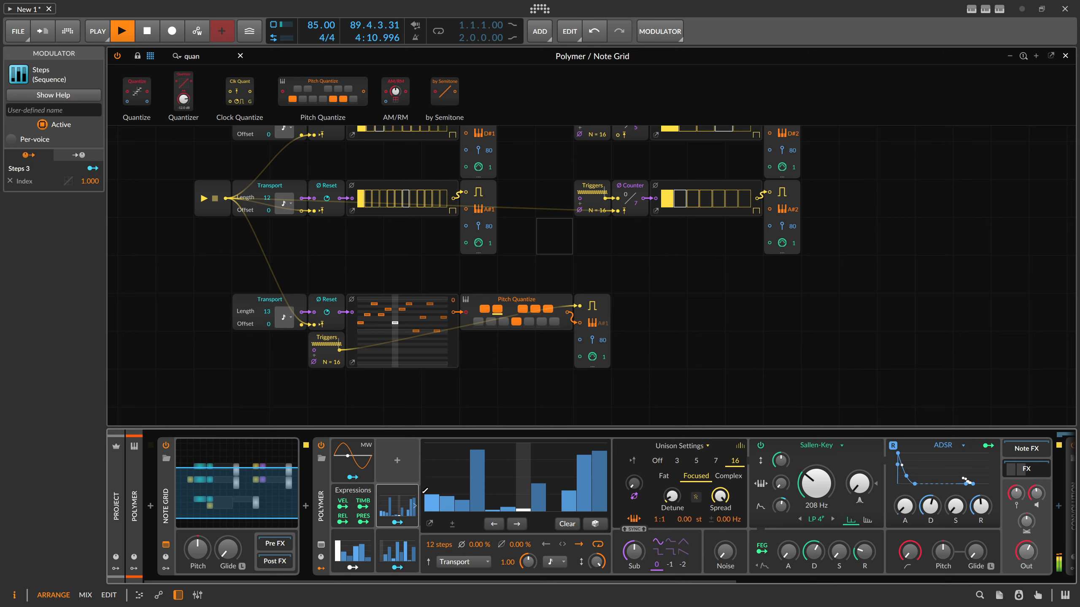
pyautogui.hscroll(10, 430, 490)
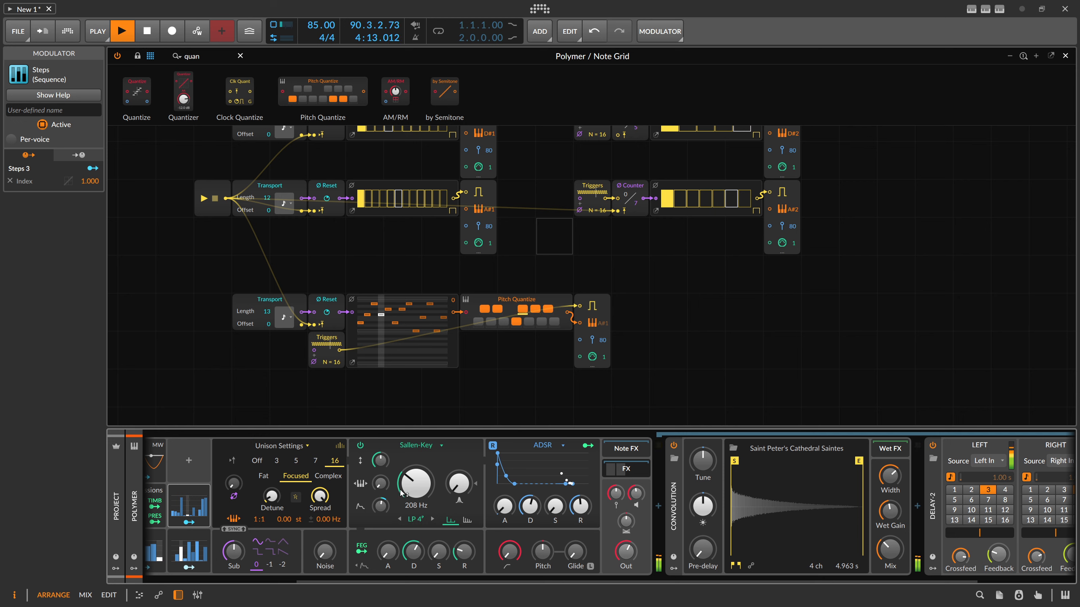
pyautogui.moveTo(401, 494); pyautogui.dragTo(403, 496)
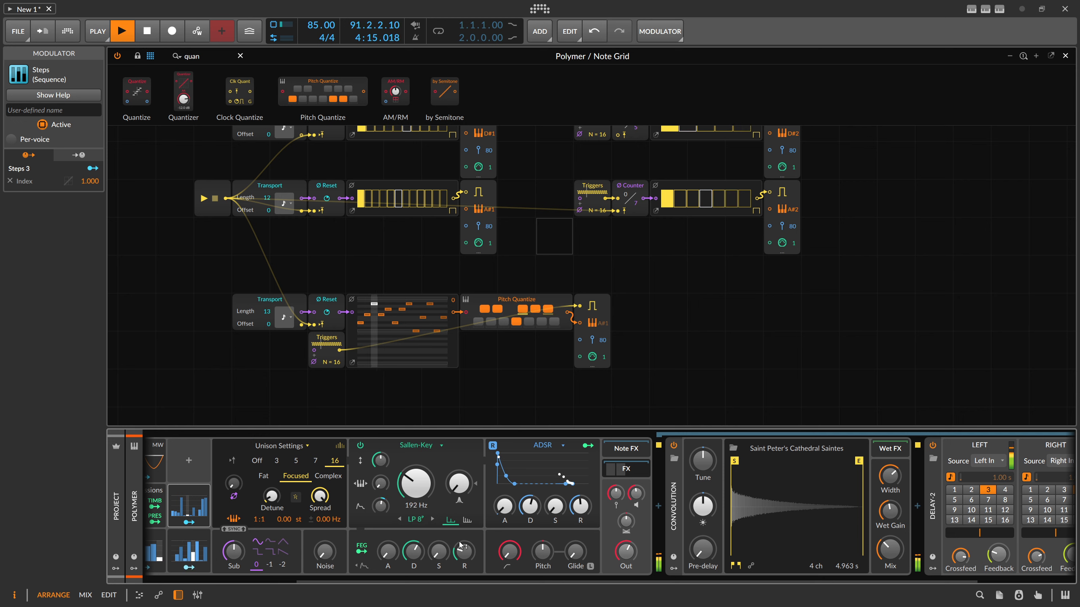